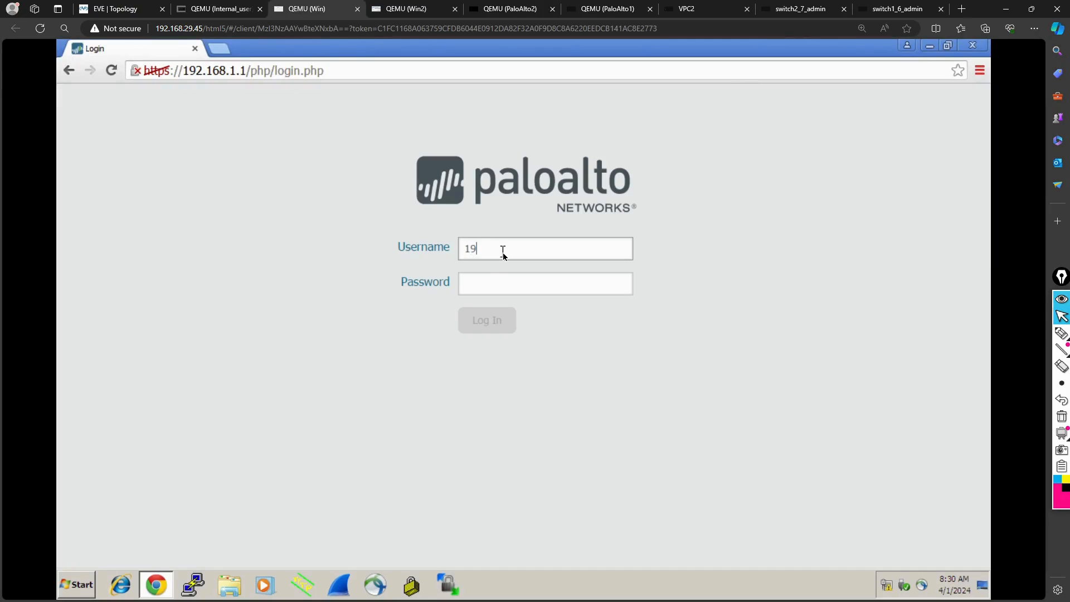
- Try to log in to the 192.168.1.1 firewall as admin, entering the account password
key("BackSpace")
key("BackSpace")
type("admin")
key("Tab")
type("admin")
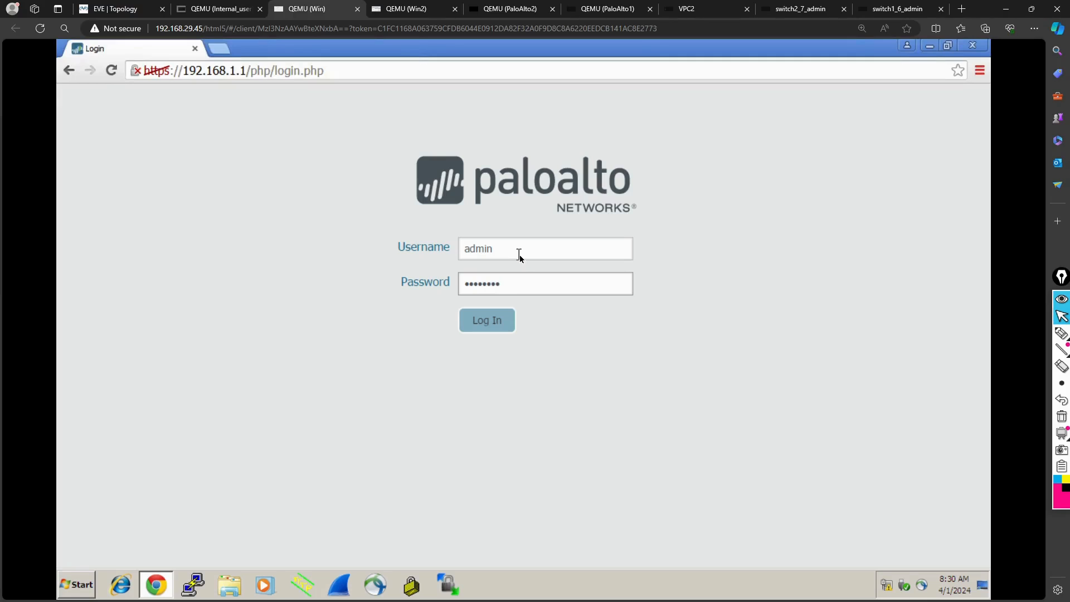
key("Return")
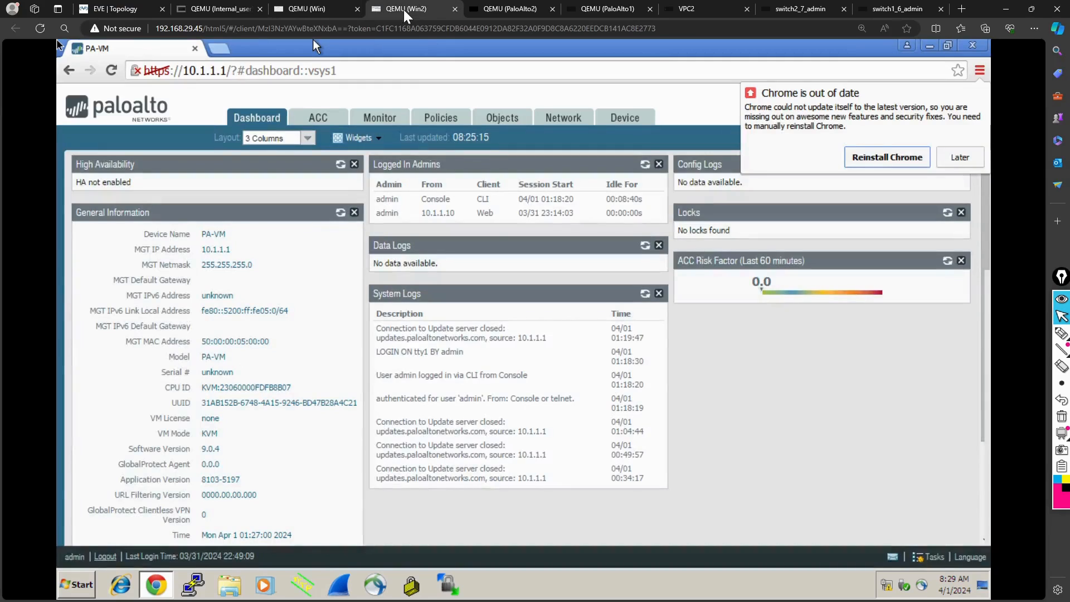
- Reload the 10.1.1.1 firewall page on Win2 and log in to the 192.168.1.1 firewall on Win as admin with the account password
left_click(112, 76)
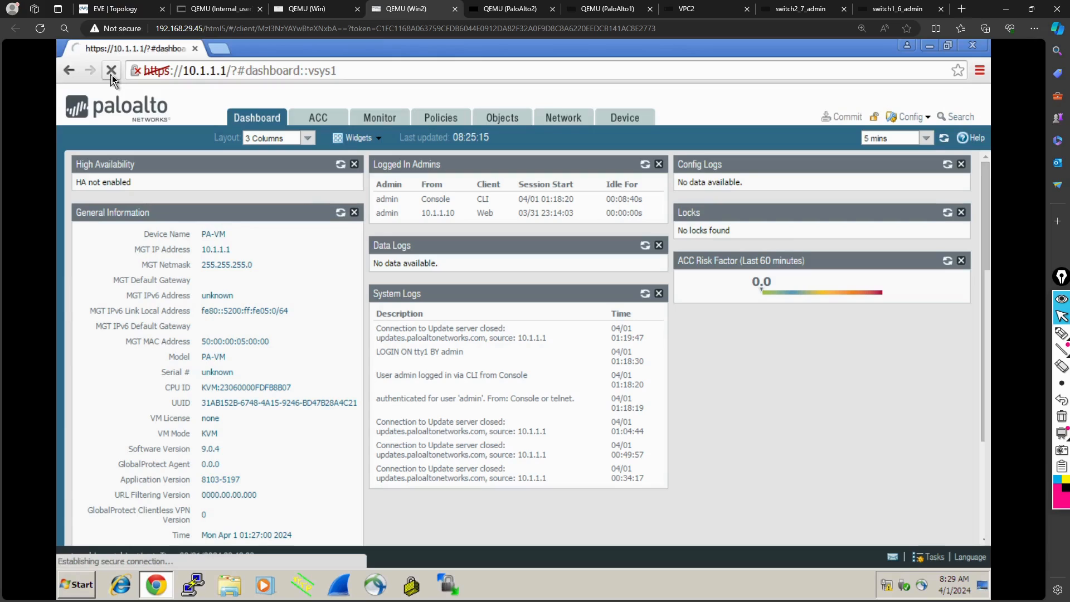
left_click(306, 8)
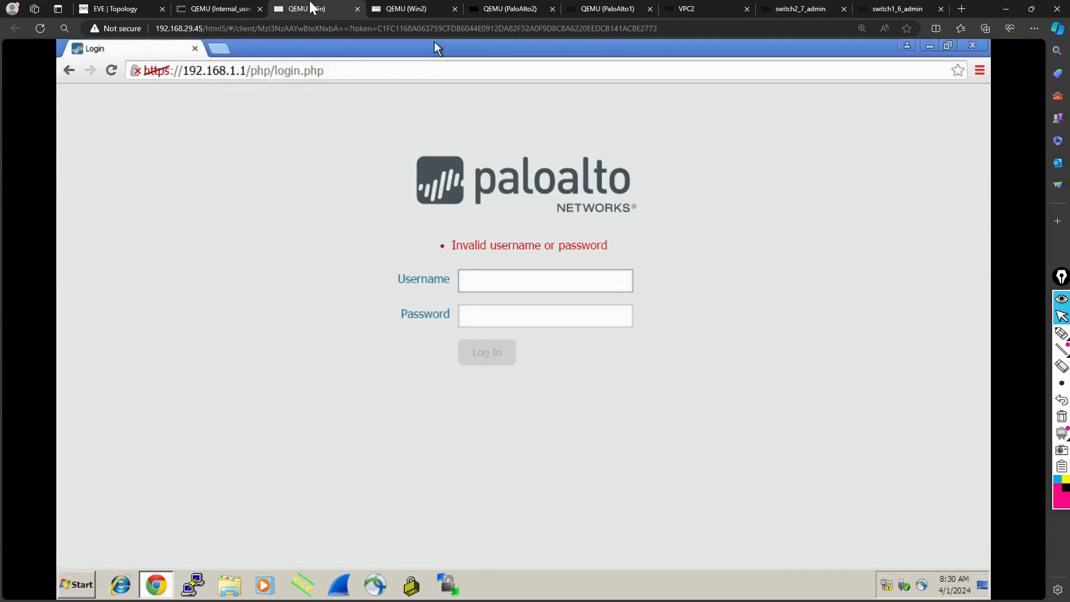
left_click(494, 282)
type("admin")
key("Tab")
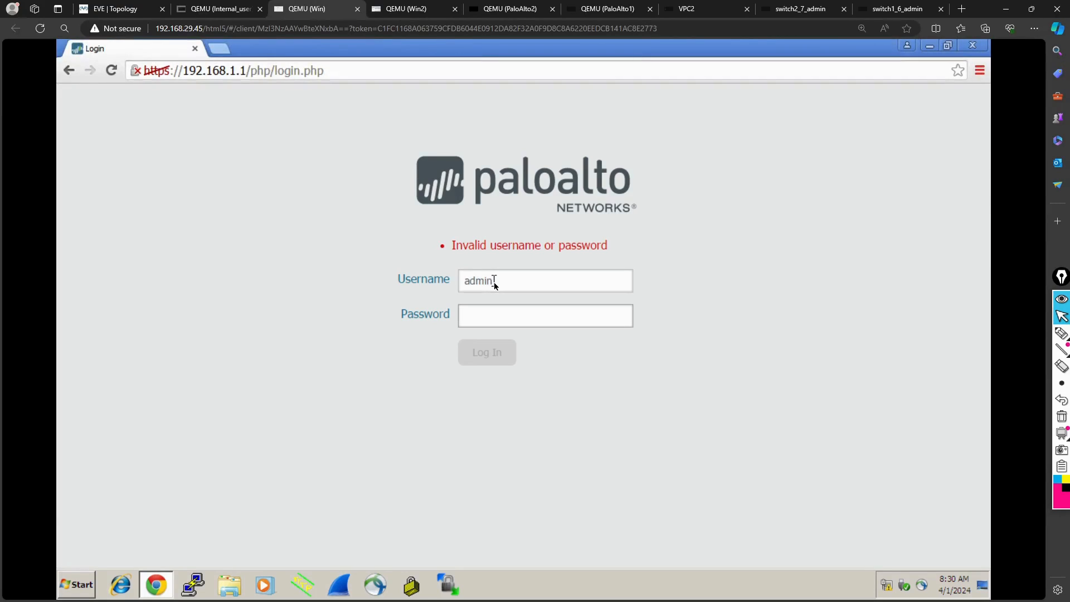
type("paloalto")
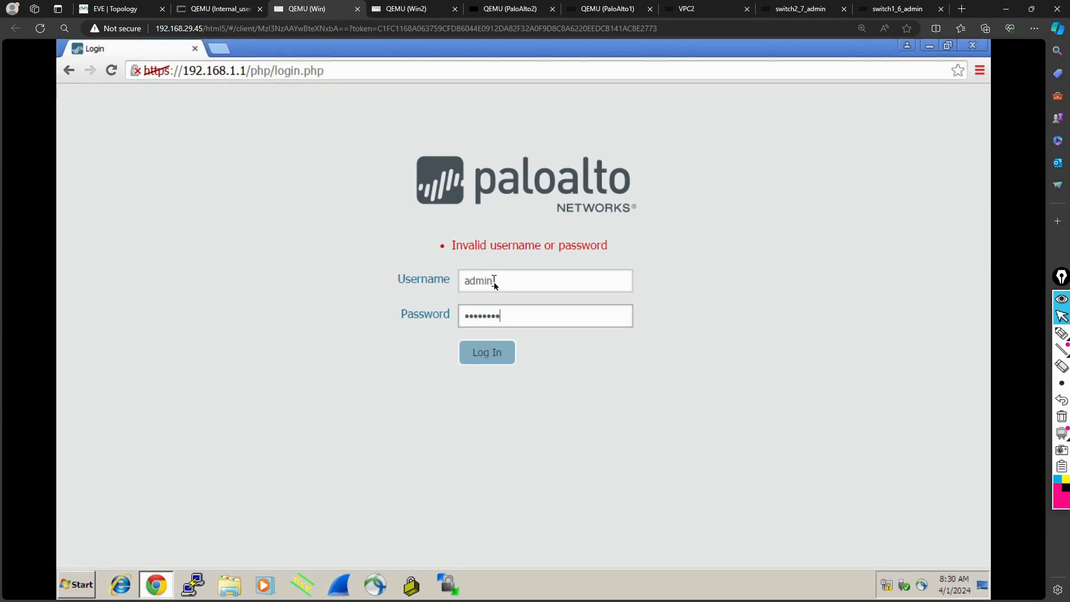
key("Return")
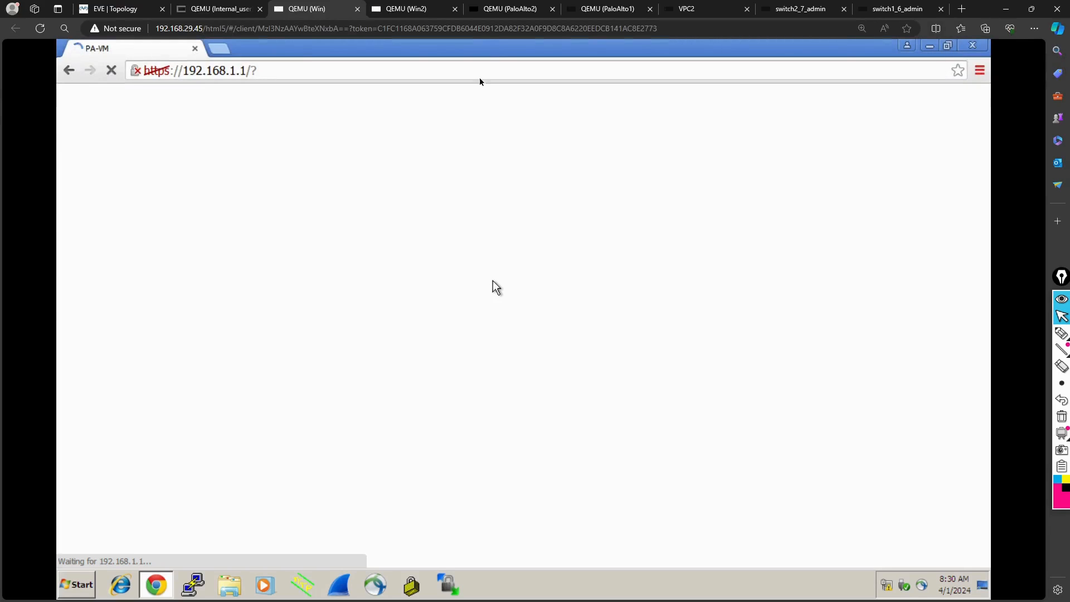
- Check the firewall pages loading on Win2 and Win, and view the HA topology diagram in EVE
left_click(418, 10)
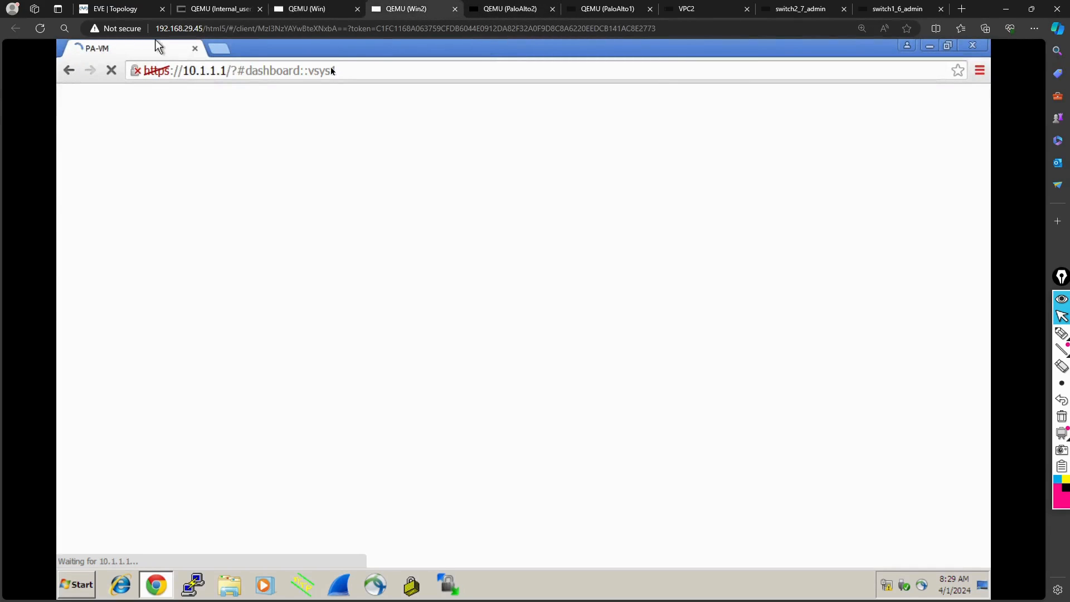
left_click(310, 10)
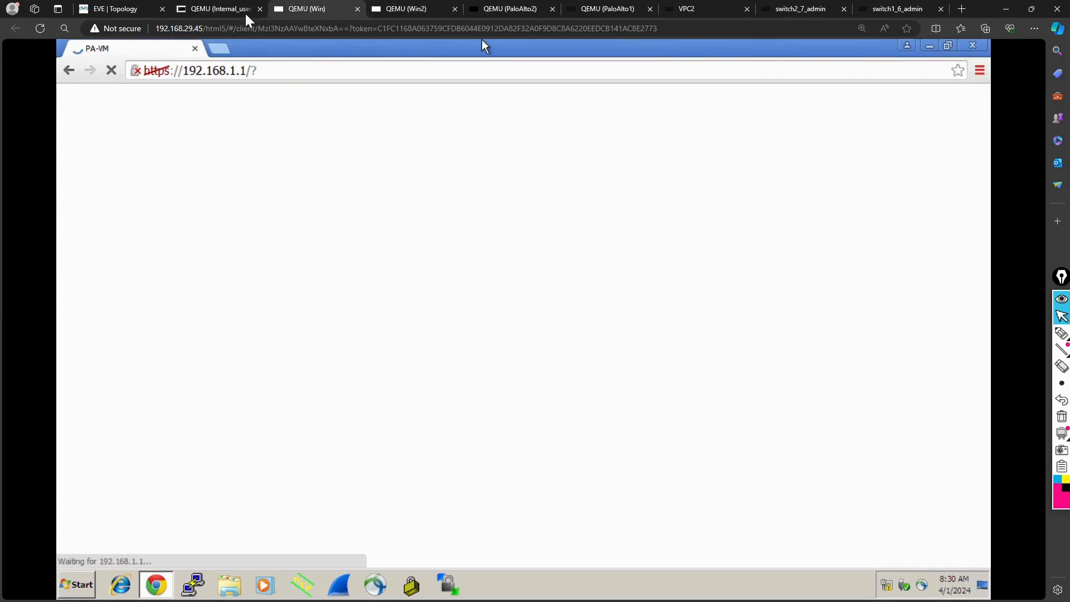
left_click(108, 9)
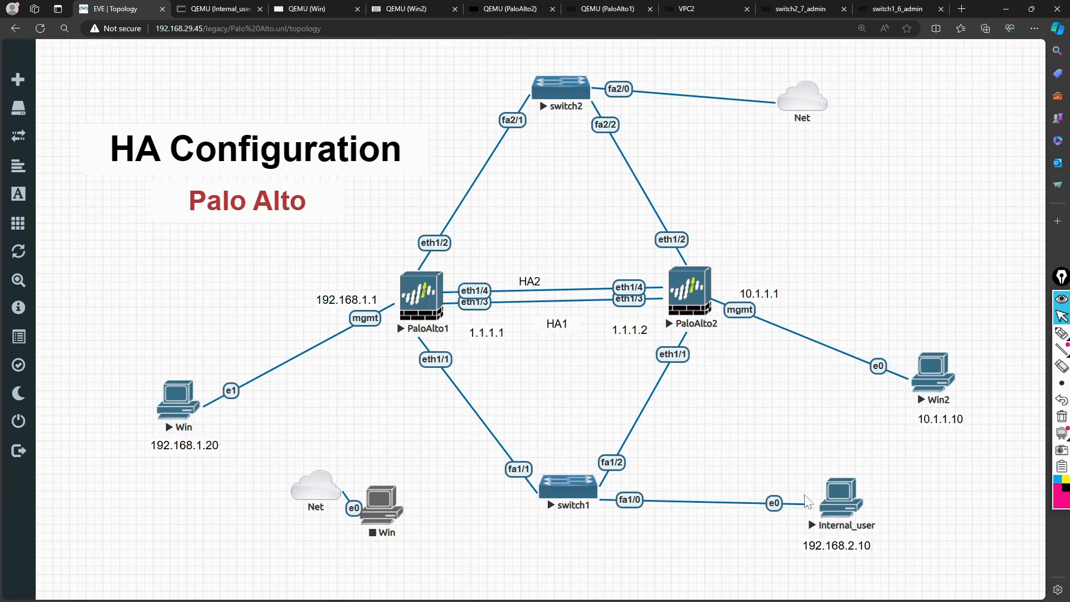
- Ping 8.8.8.8 from the command prompt of the Internal_user machine
left_click(228, 7)
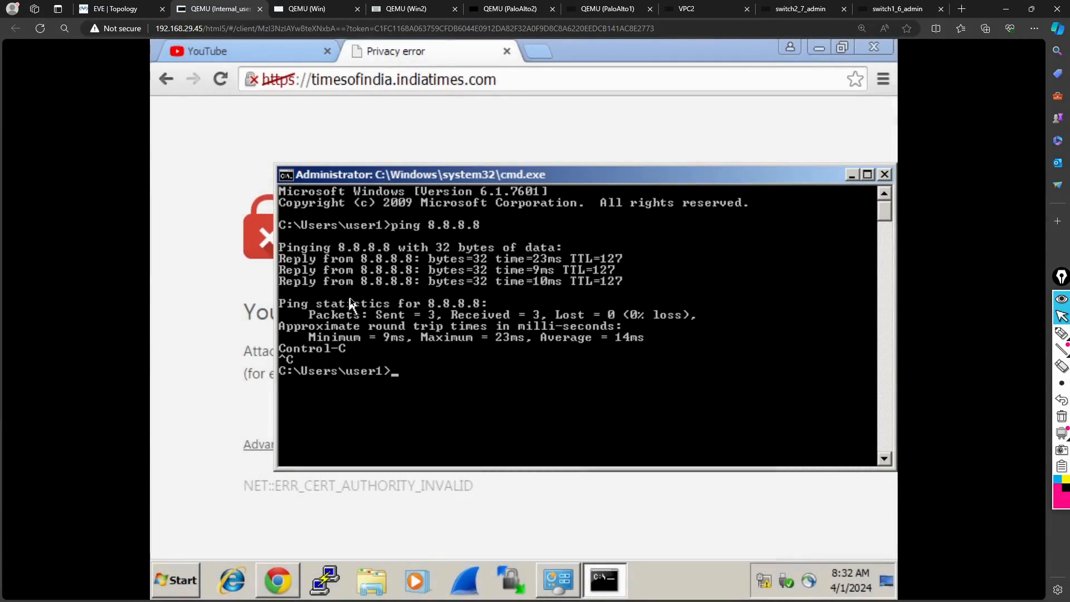
type("ping 8.8.8.8")
key("Return")
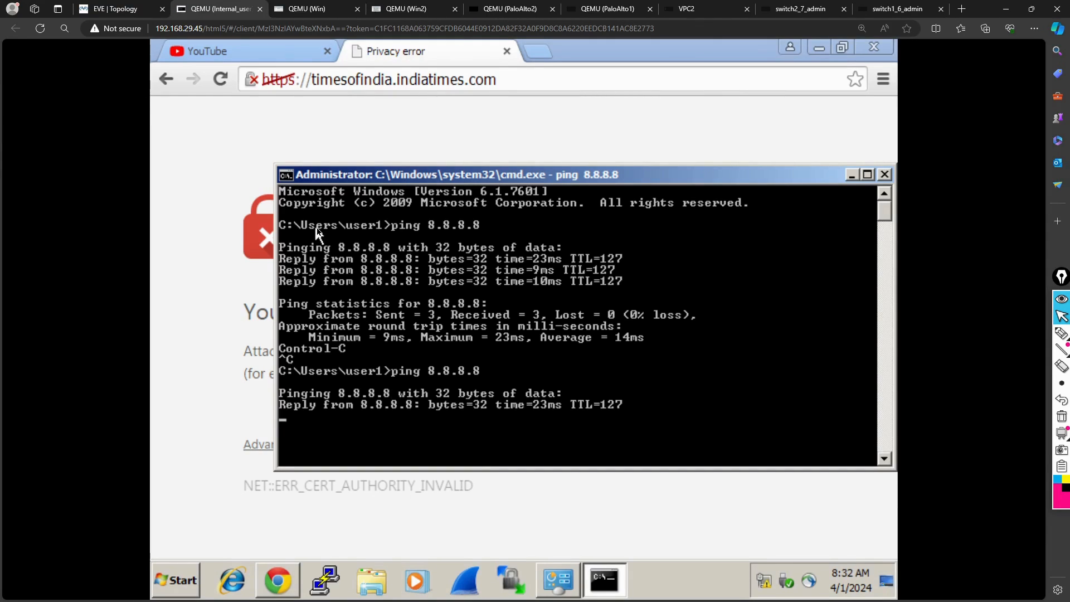
- Dismiss the welcome message of the 192.168.1.1 firewall on Win and review its NAT and security policy rules
left_click(333, 10)
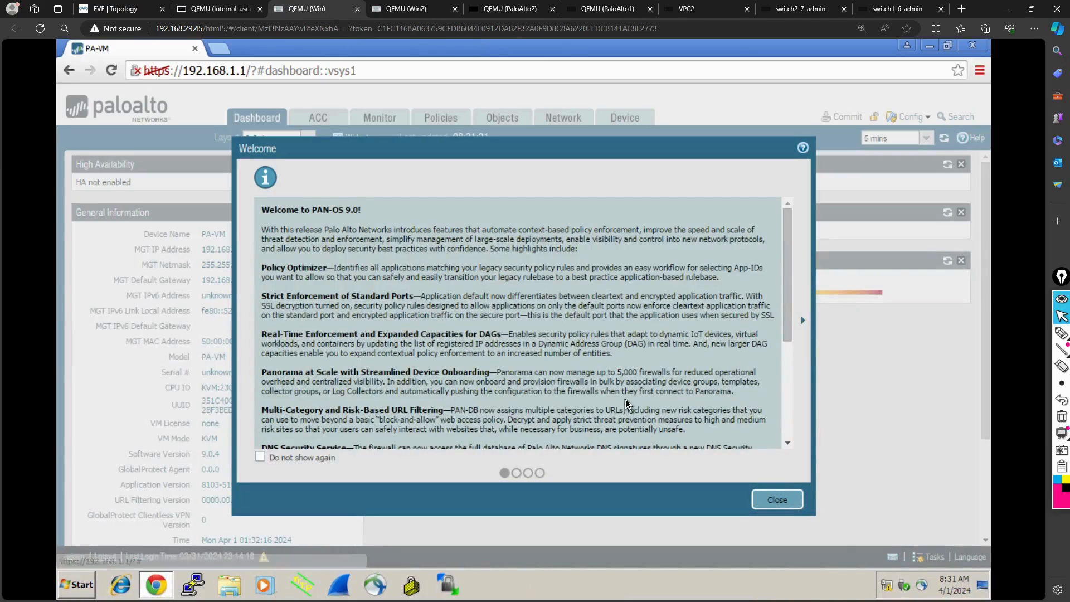
left_click(779, 504)
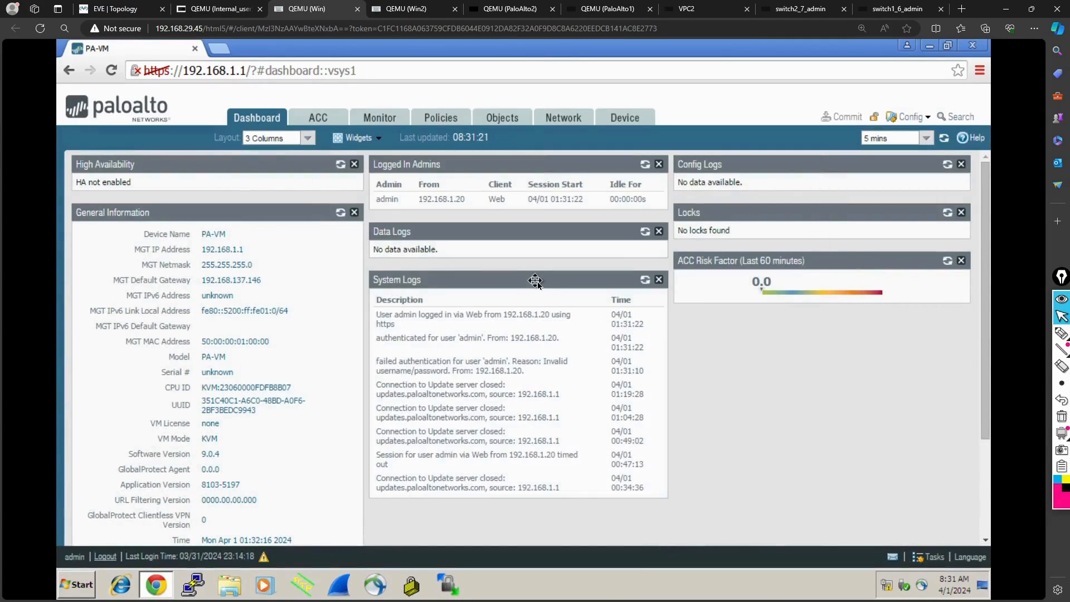
left_click(442, 118)
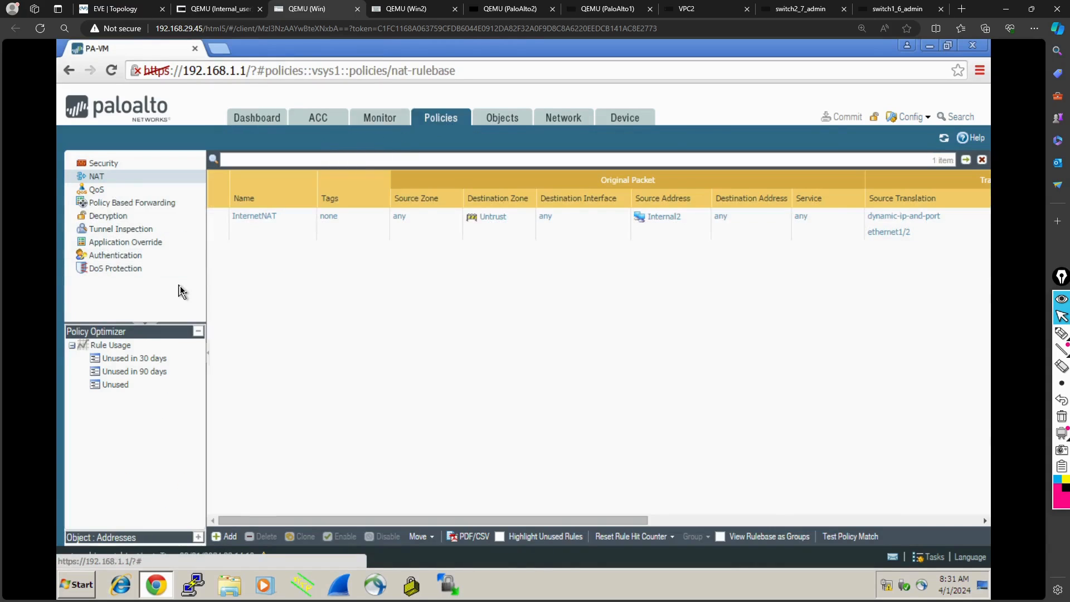
left_click(114, 169)
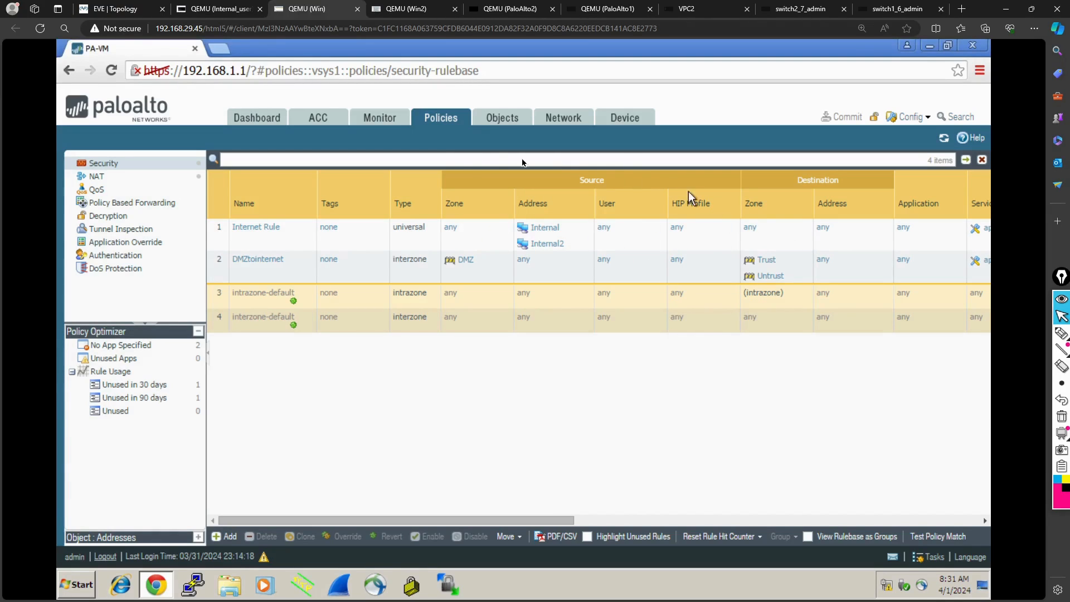
- Dismiss the welcome message on Win2 and compare the 10.1.1.1 firewall's security and NAT rules with those of 192.168.1.1 on Win
left_click(411, 13)
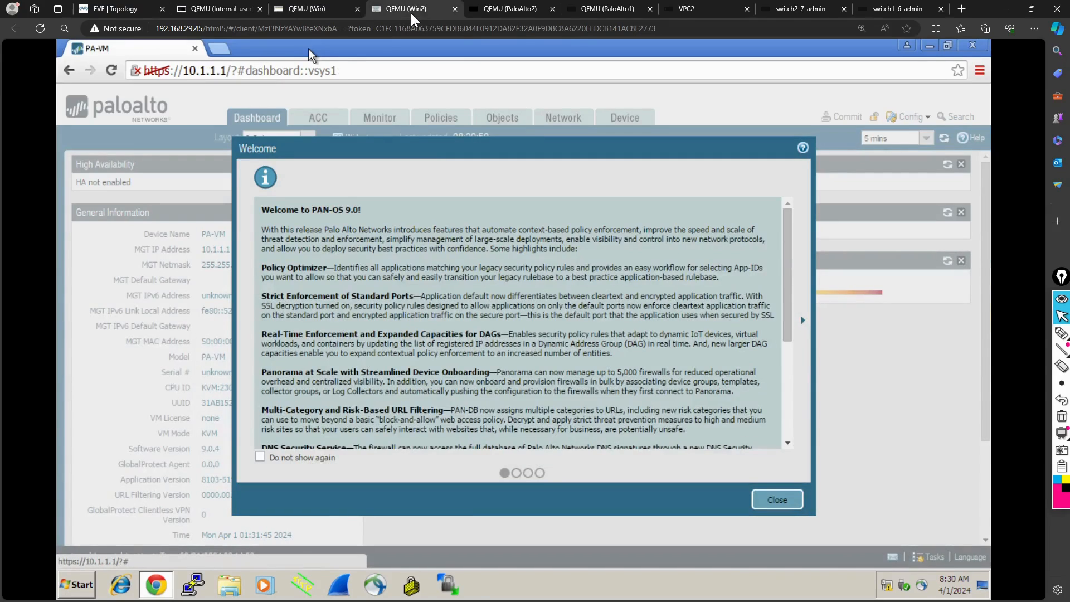
left_click(762, 500)
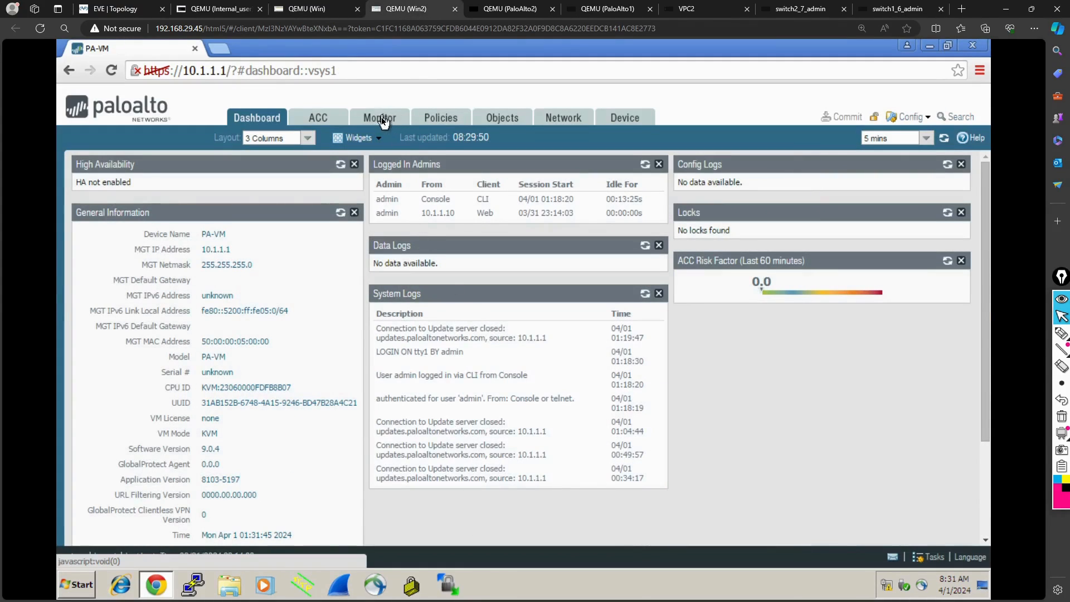
left_click(383, 122)
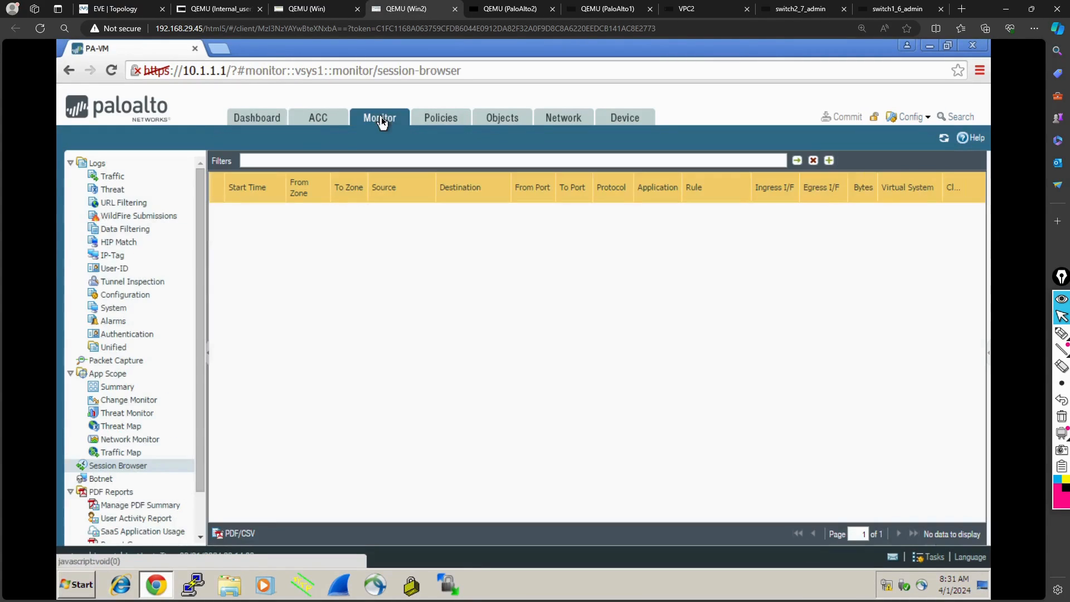
left_click(449, 121)
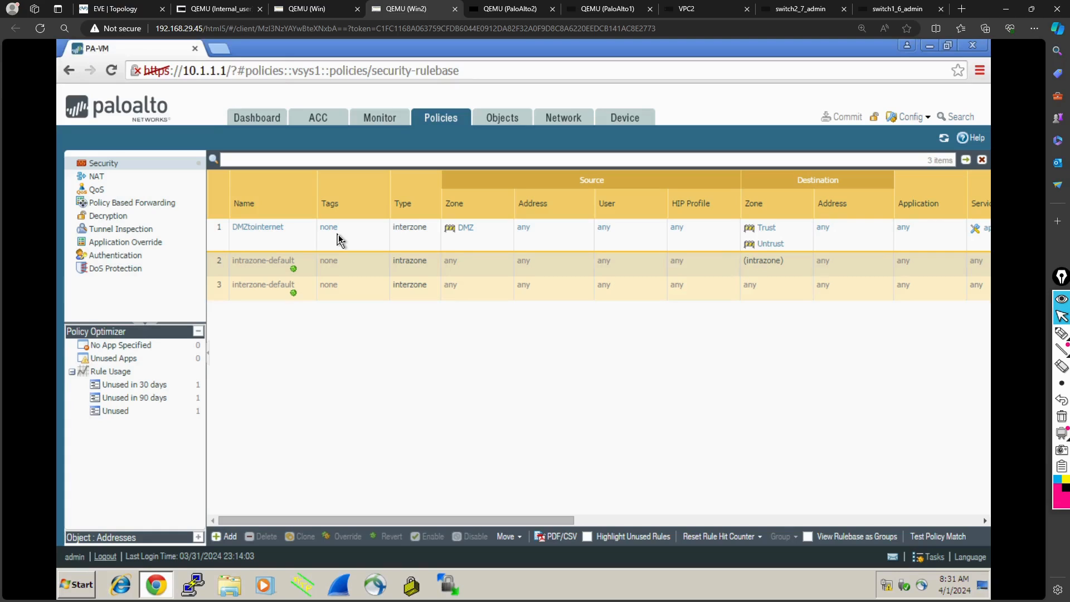
left_click(95, 177)
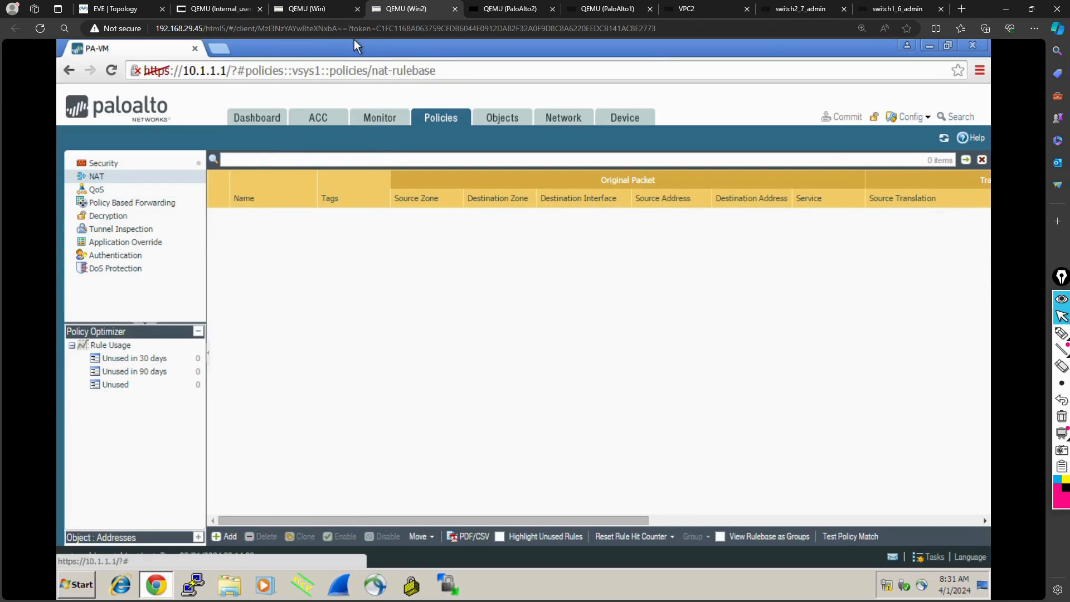
left_click(310, 12)
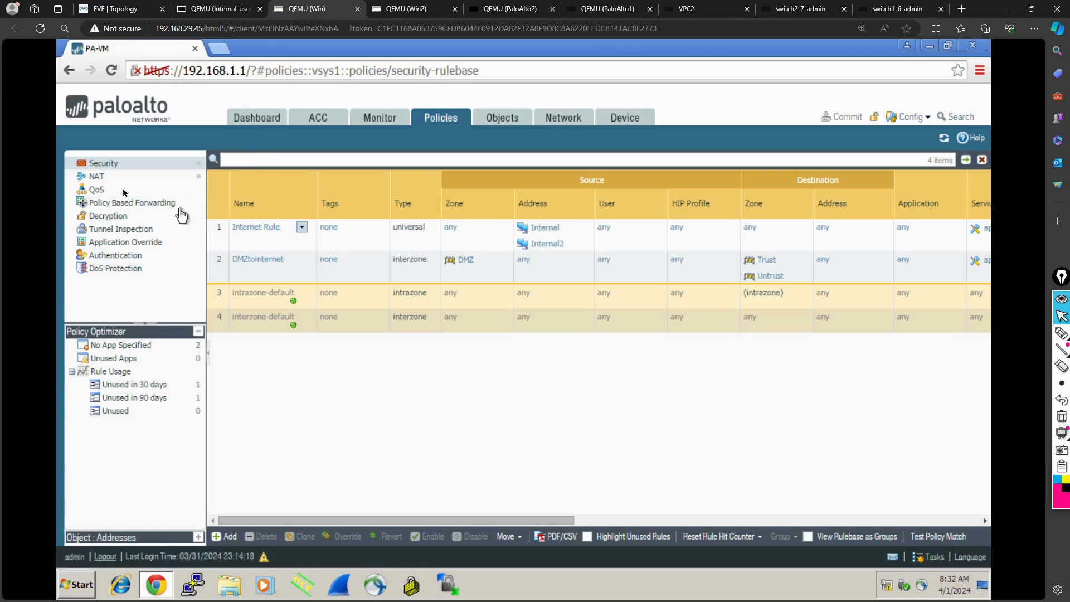
left_click(103, 180)
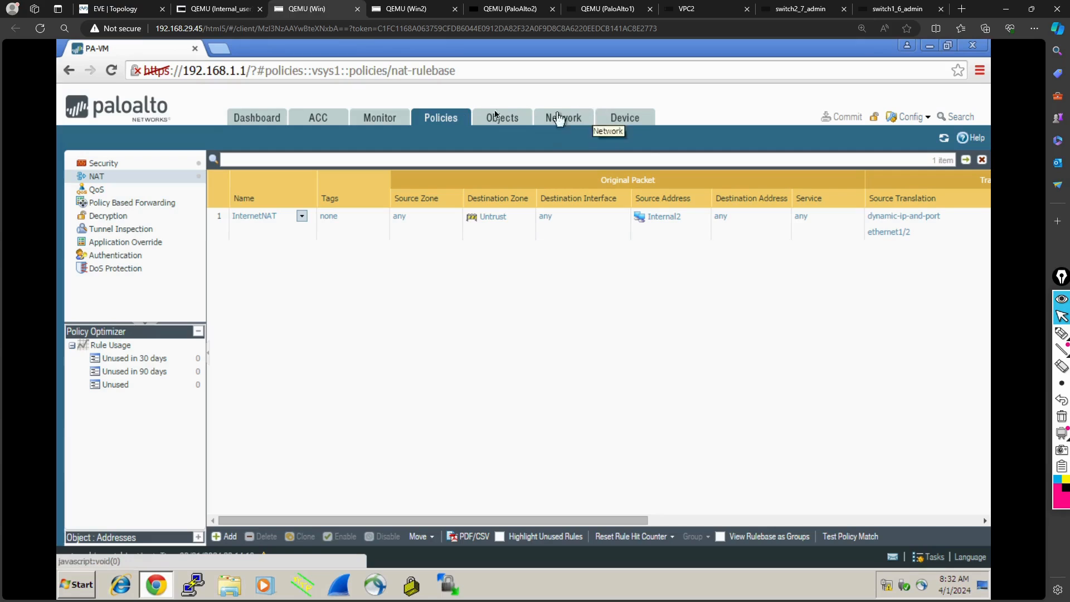
- Show the 192.168.1.1 firewall's dashboard and circle its High Availability status with the annotation pen
left_click(260, 117)
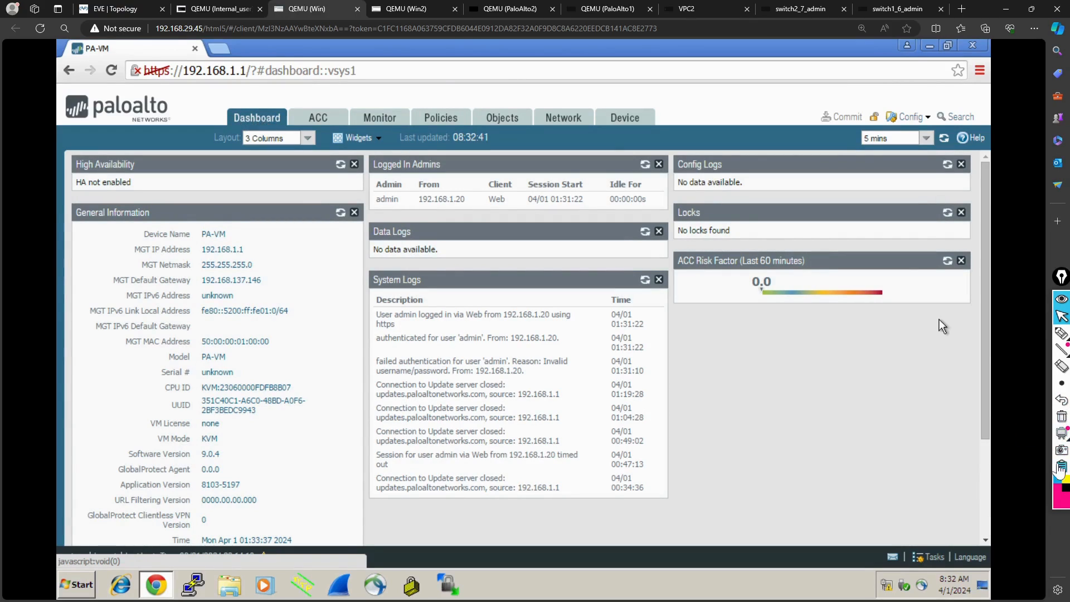
left_click(1061, 333)
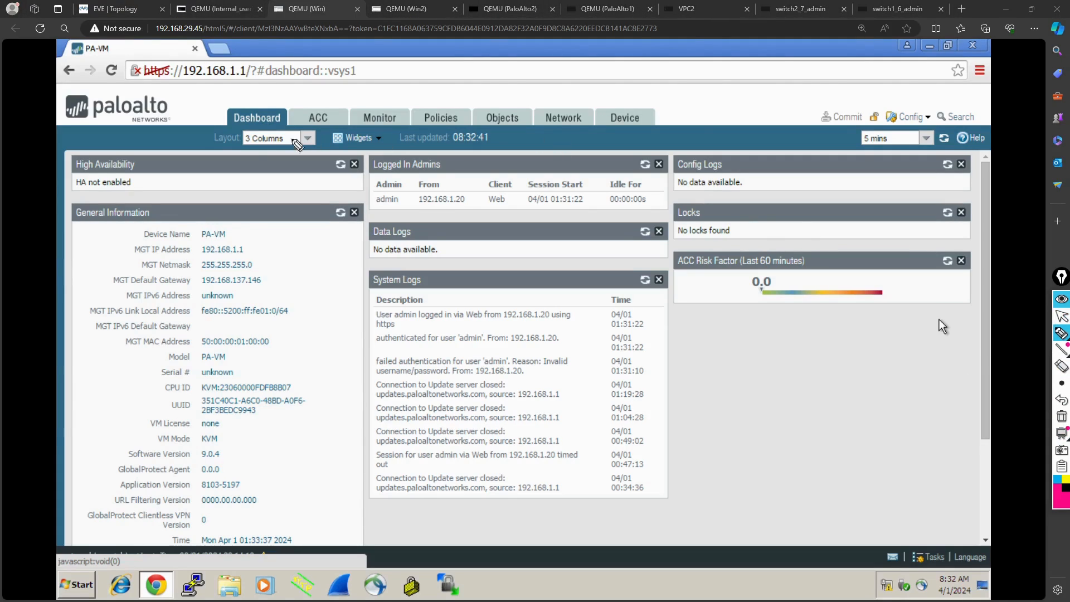
mouse_move(103, 150)
left_mouse_down()
mouse_move(68, 145)
mouse_move(62, 192)
mouse_move(151, 179)
mouse_move(84, 147)
left_mouse_up()
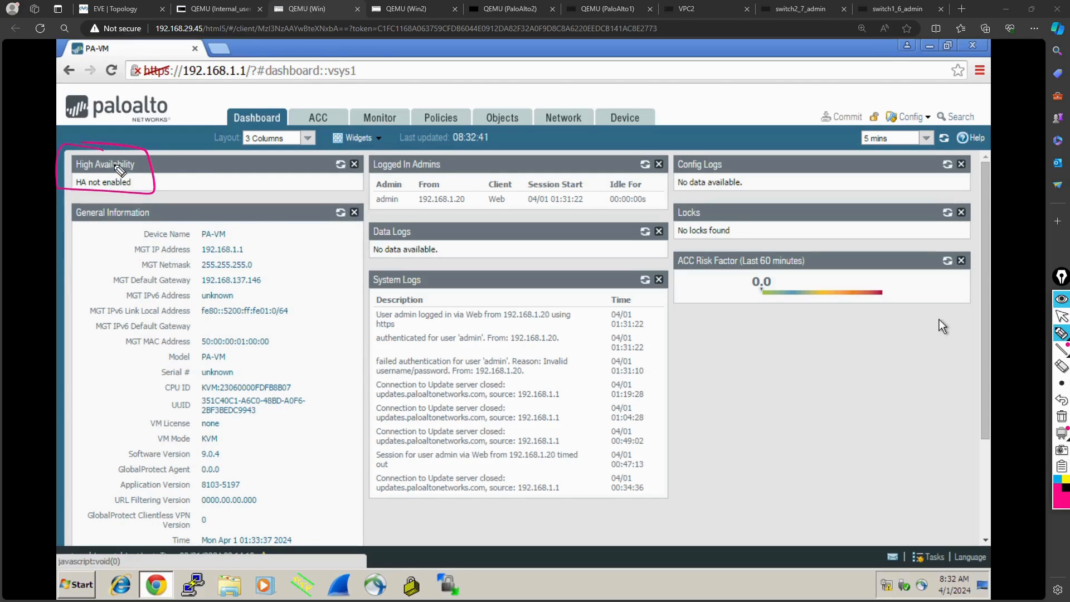
left_click_drag(152, 190, 192, 172)
key("ctrl+shift+2")
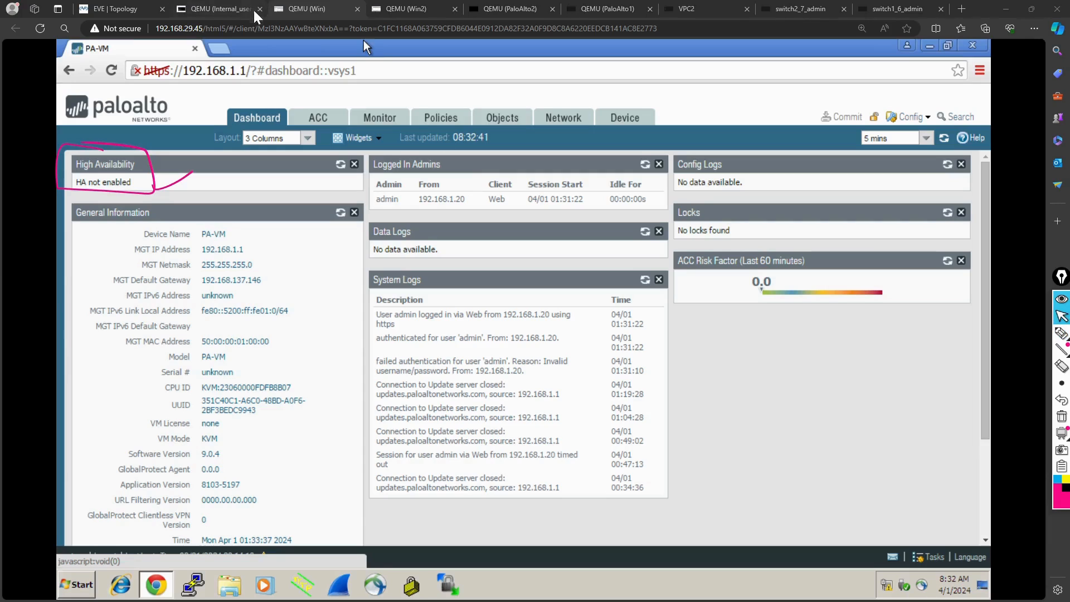
- Check the High Availability status on the 10.1.1.1 dashboard and the ping output on Internal_user, and clear the pen marks
left_click(412, 12)
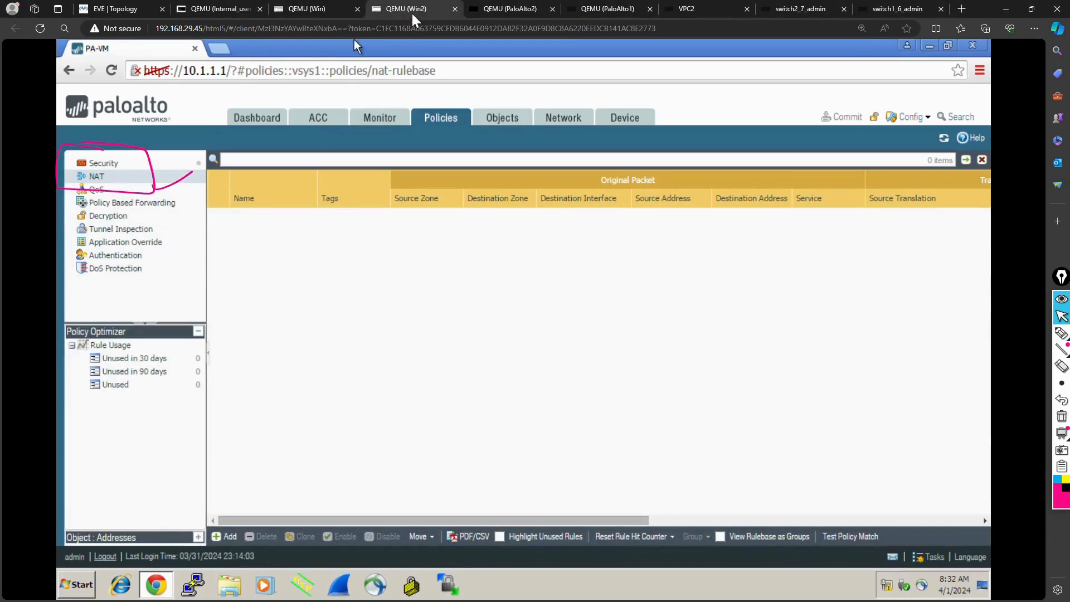
left_click(256, 119)
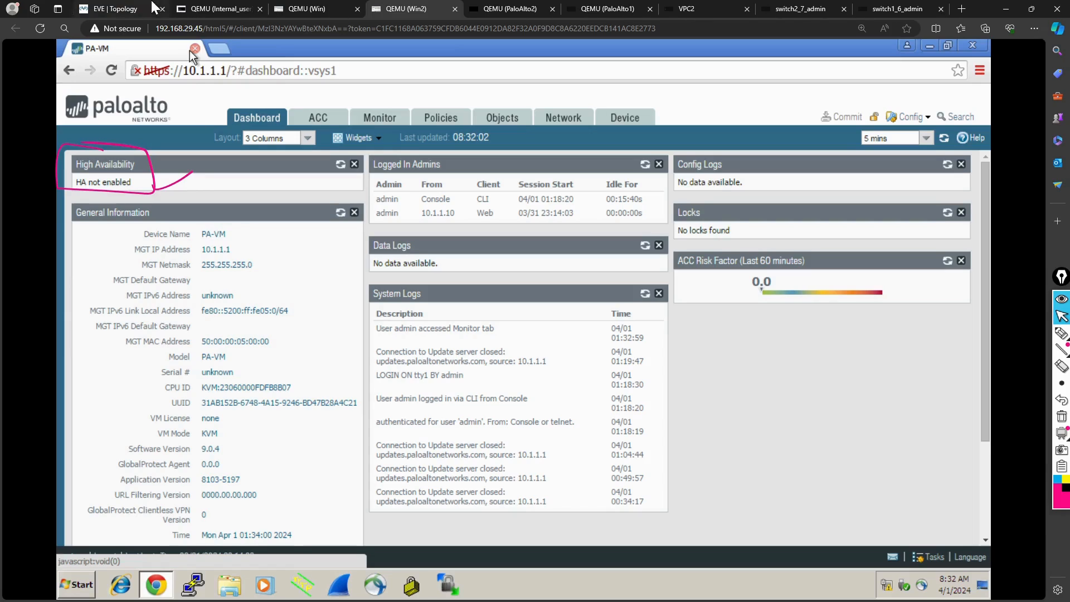
left_click(201, 10)
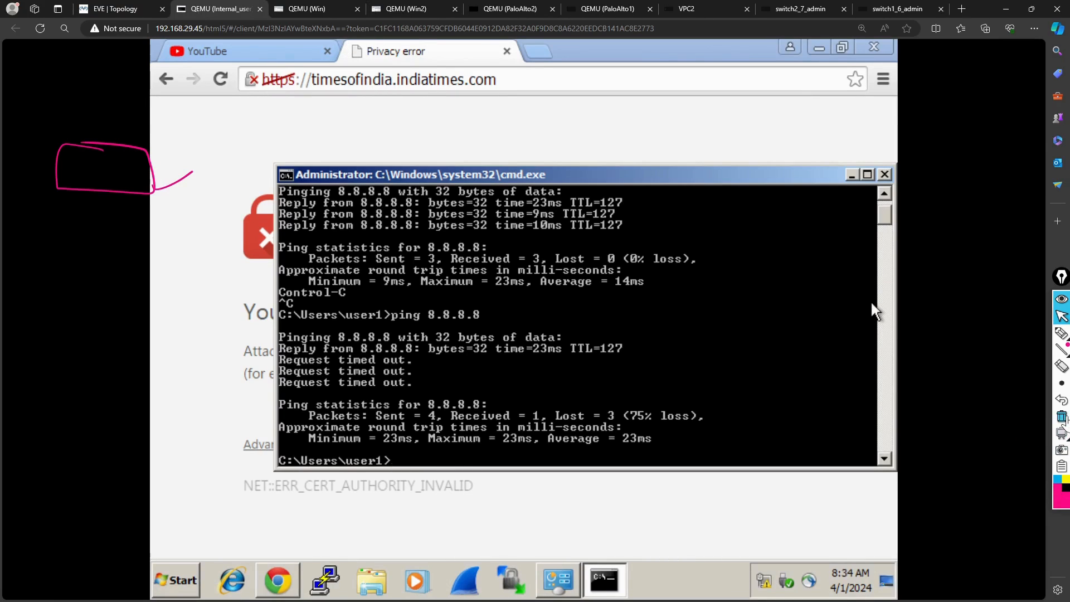
left_click(1063, 417)
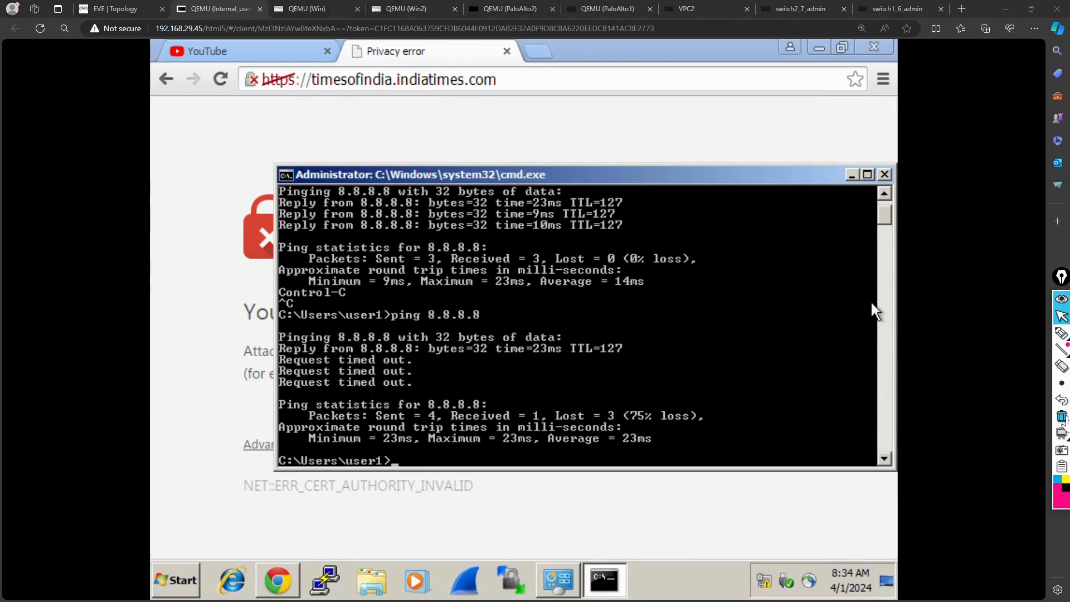
- Enable HA with group ID 10 and config sync in the 192.168.1.1 firewall's high availability setup on Win, consulting the topology
left_click(290, 8)
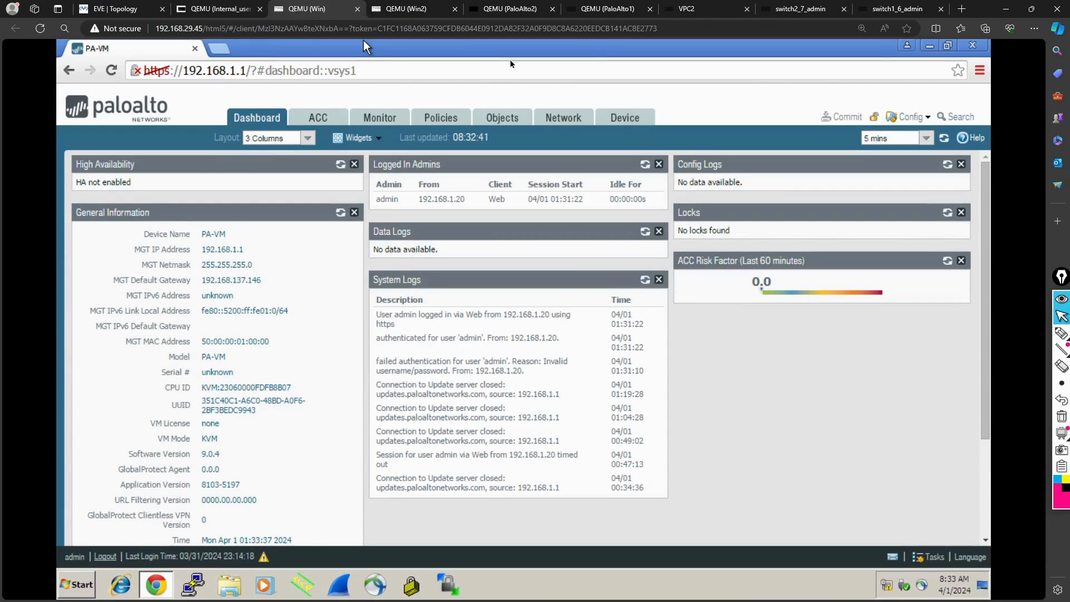
left_click(640, 124)
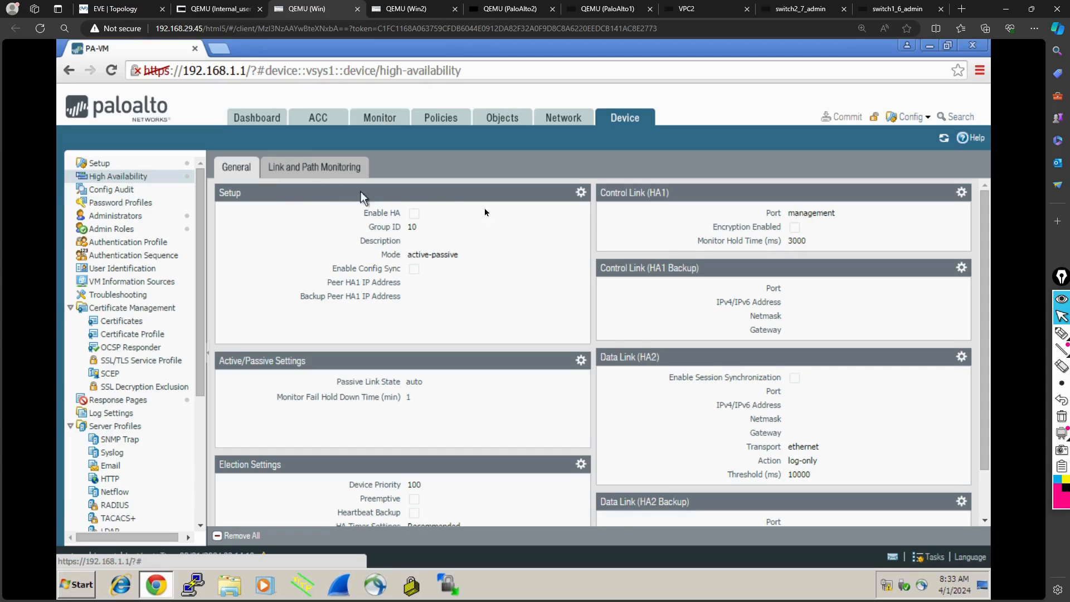
left_click(582, 194)
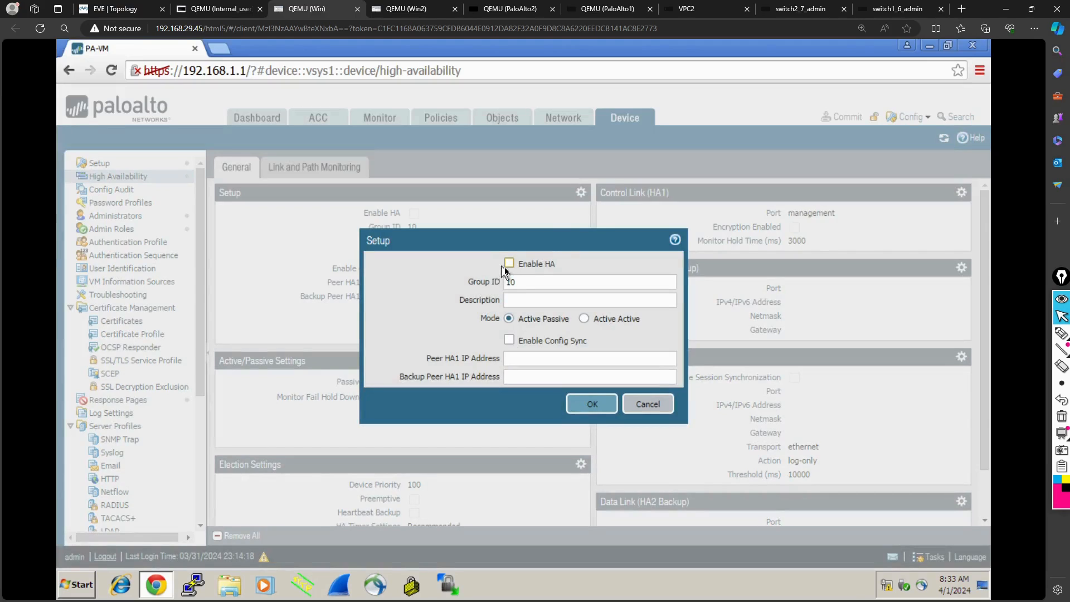
left_click(508, 263)
double_click(522, 281)
type("10")
left_click(117, 9)
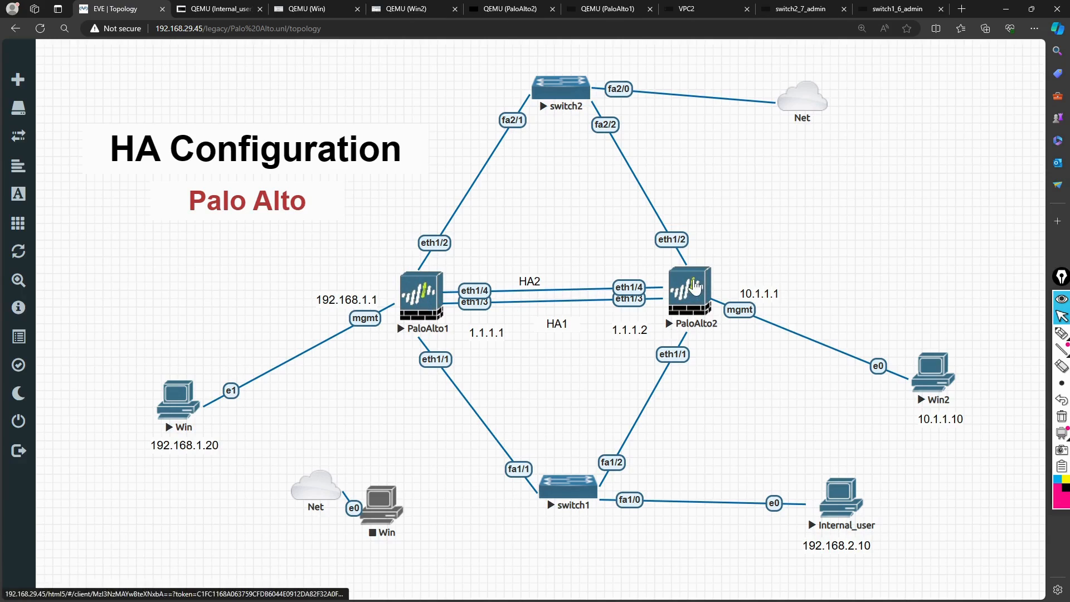
left_click(306, 7)
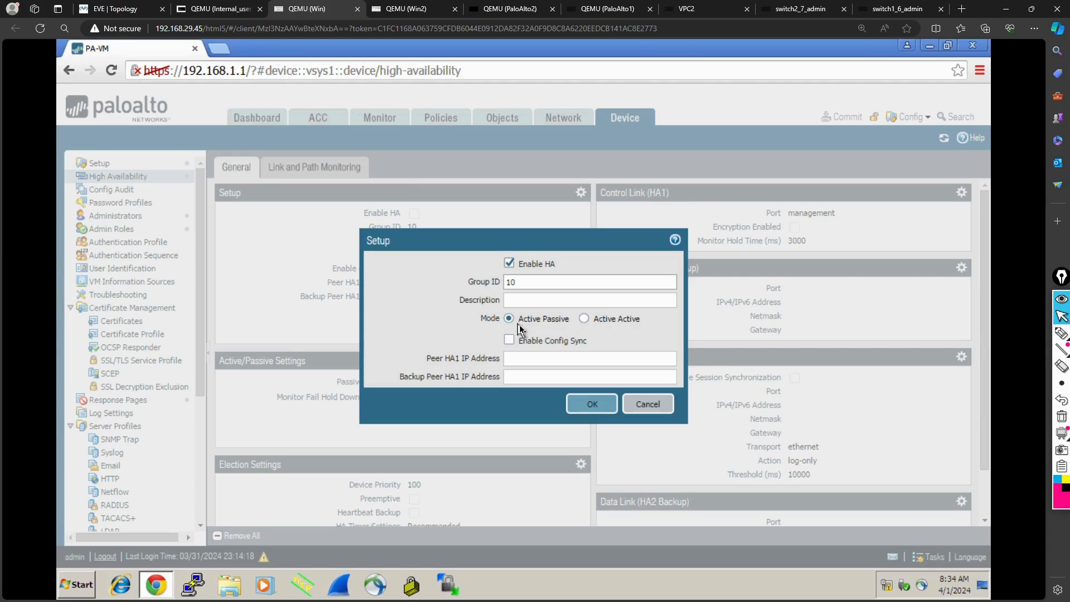
left_click(509, 341)
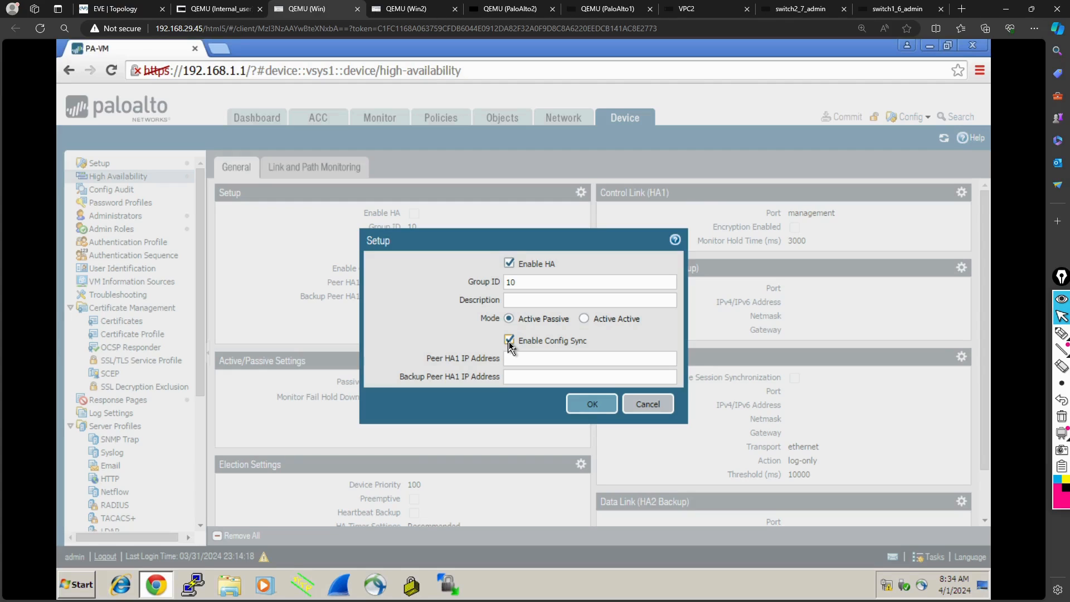
- Go to the Peer HA1 IP Address entry and check the HA links and addresses in the EVE topology
left_click(536, 360)
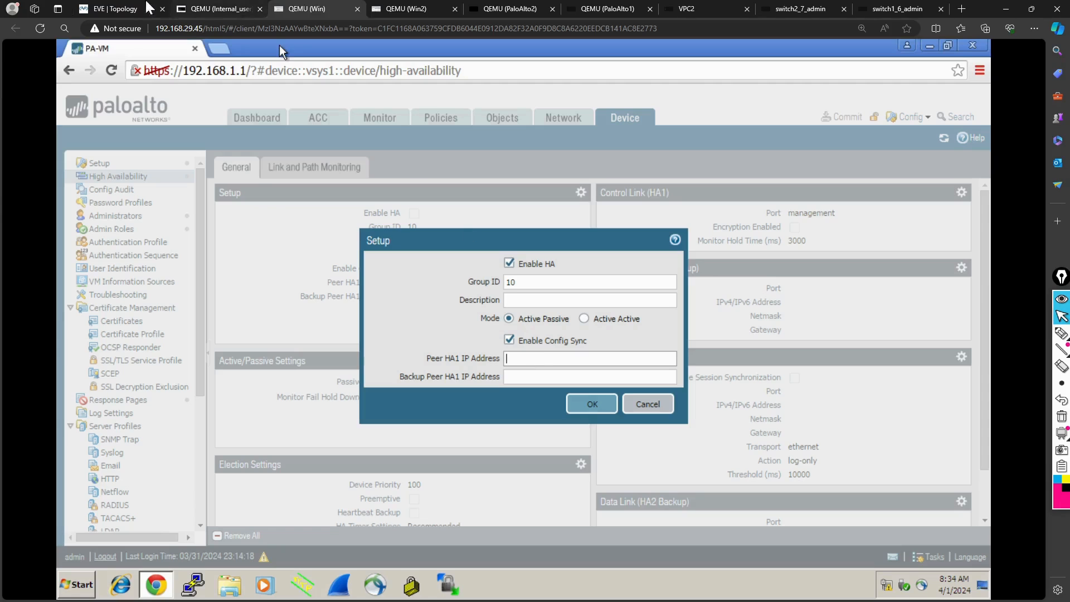
left_click(115, 9)
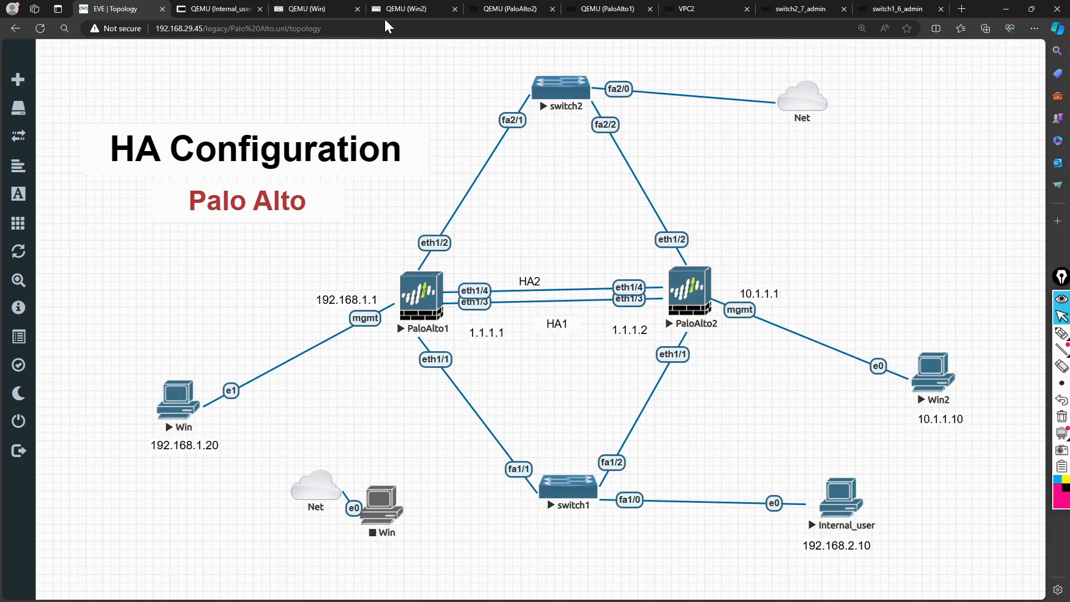
left_click(313, 9)
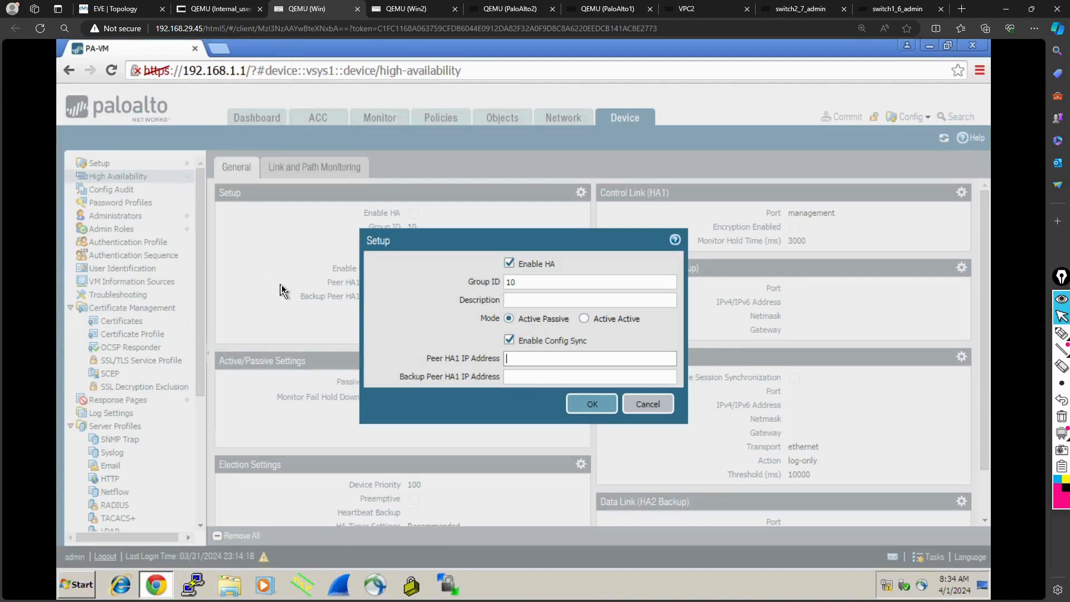
- On Win2, assign the HA interface type to ethernet1/4 of the 10.1.1.1 firewall and accept the interface settings
left_click(415, 11)
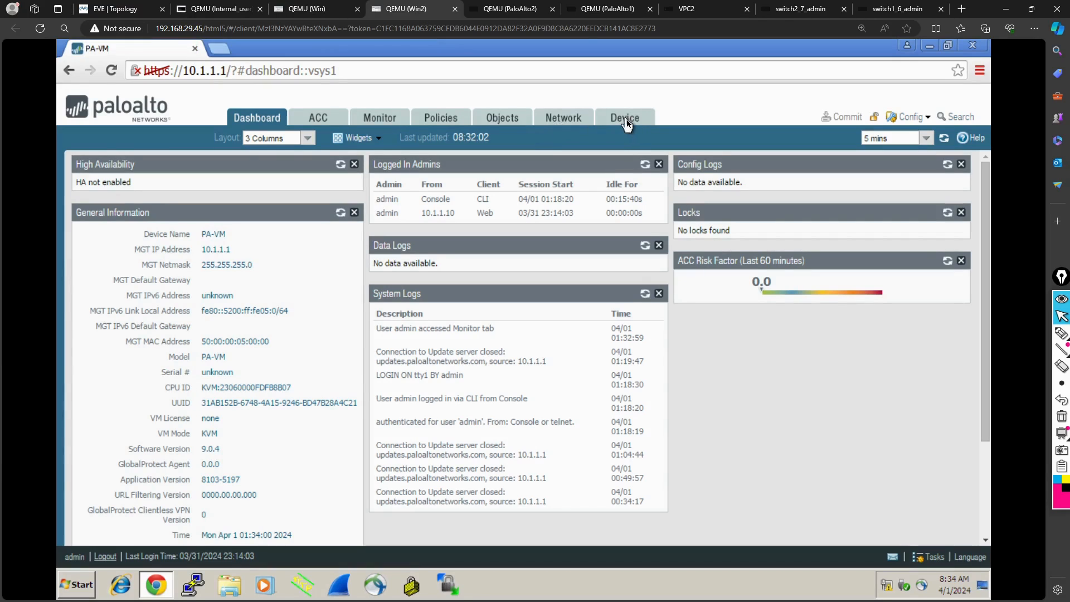
left_click(557, 119)
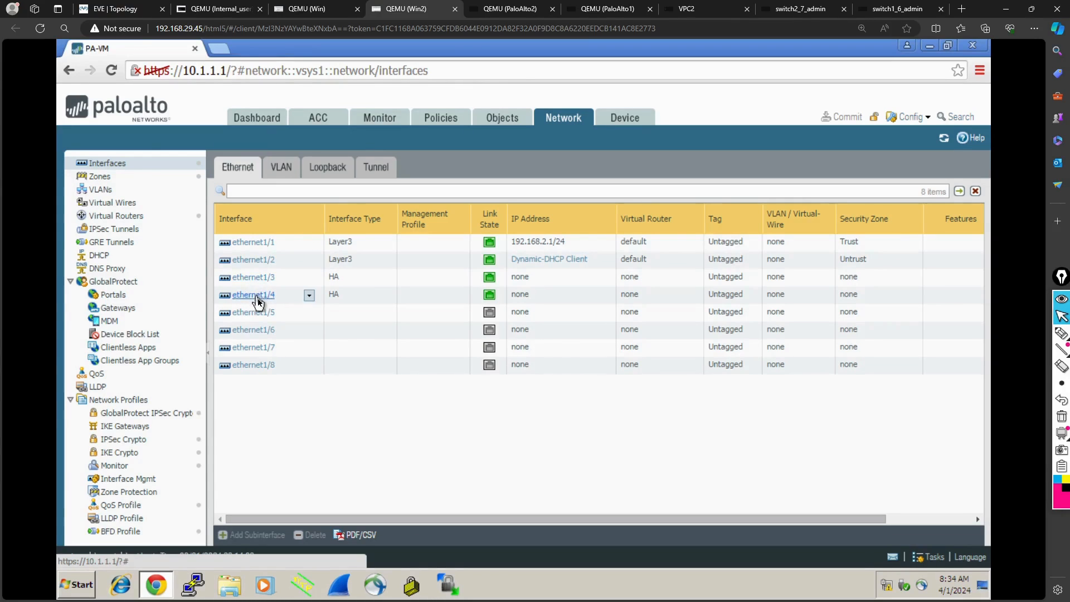
left_click(258, 300)
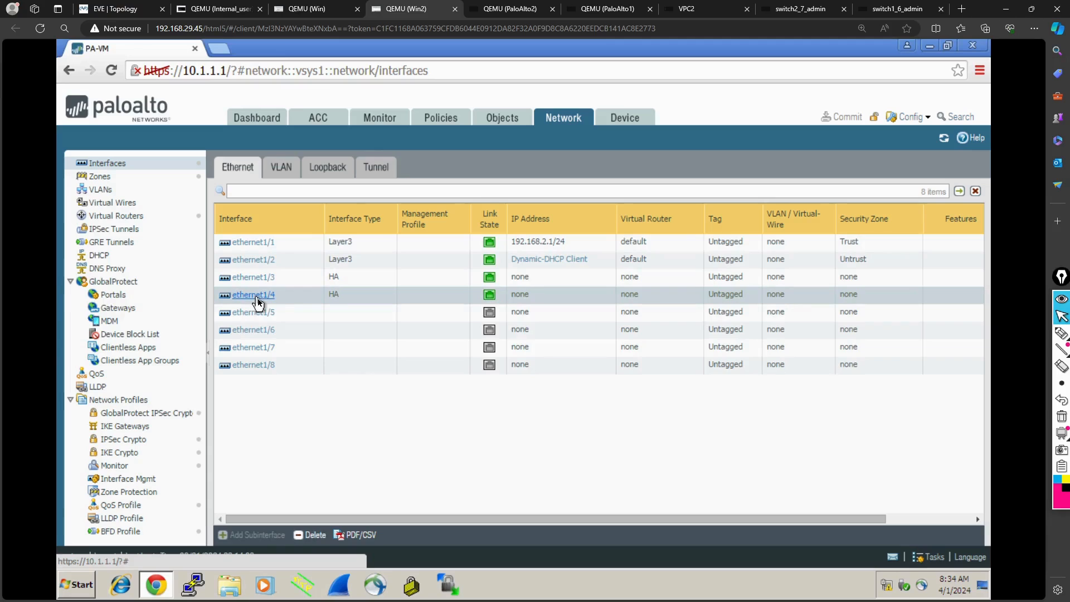
left_click(253, 295)
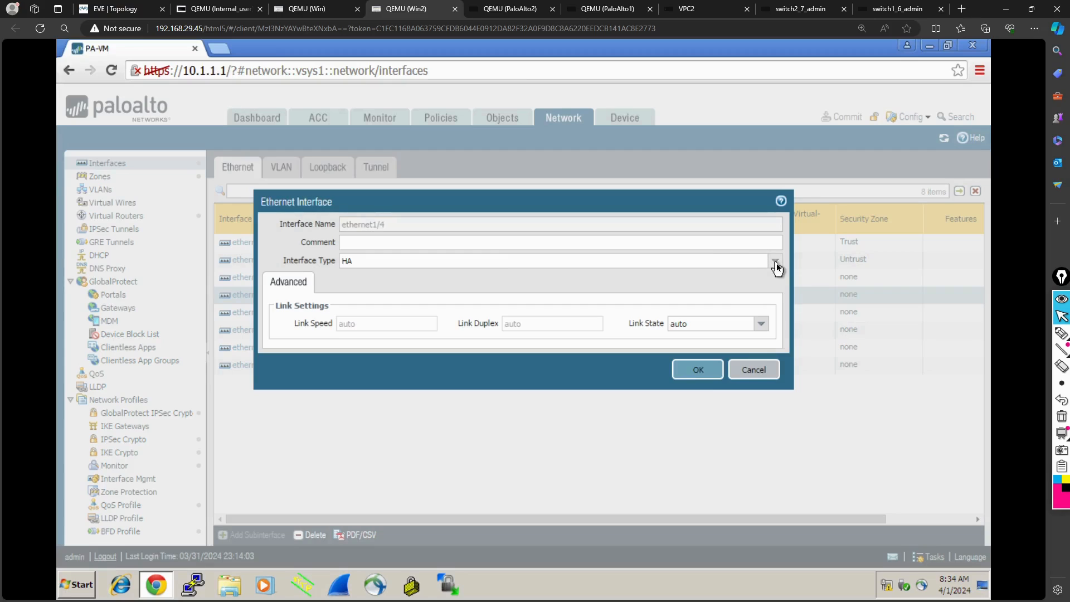
left_click(776, 262)
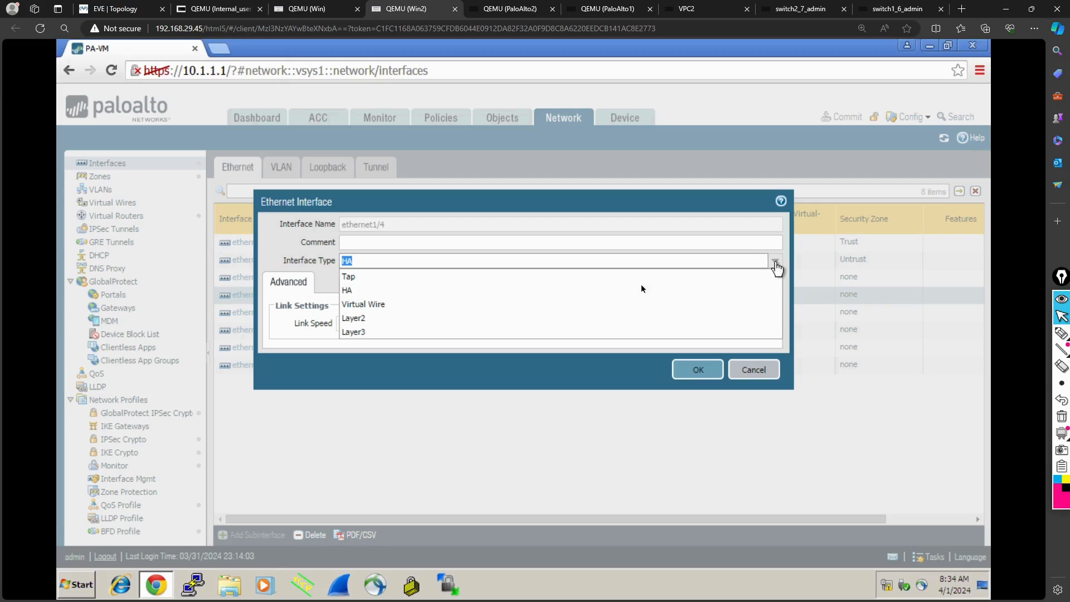
left_click(411, 292)
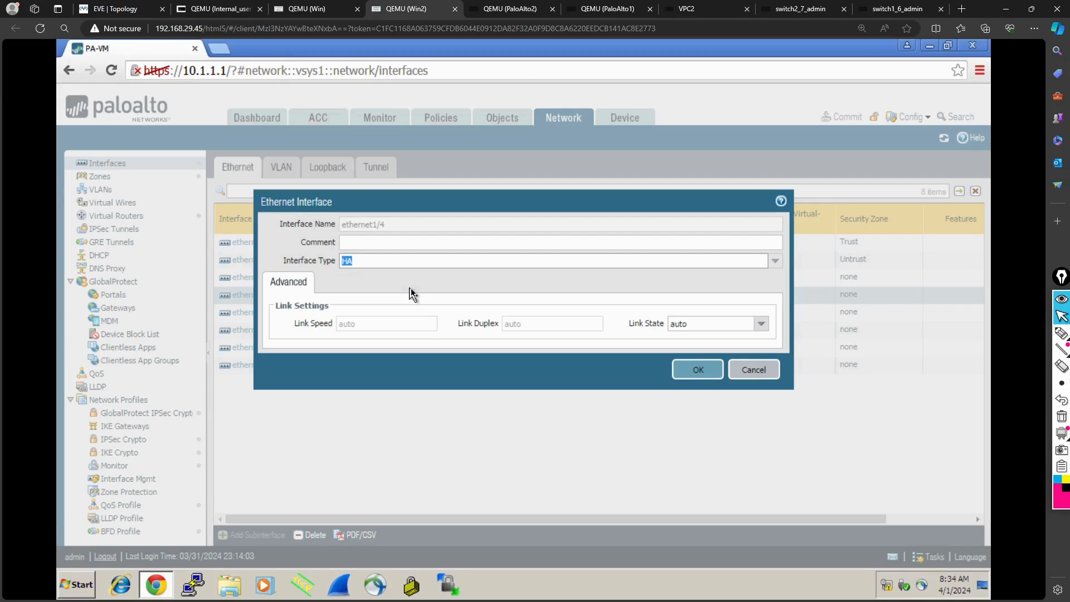
left_click(701, 371)
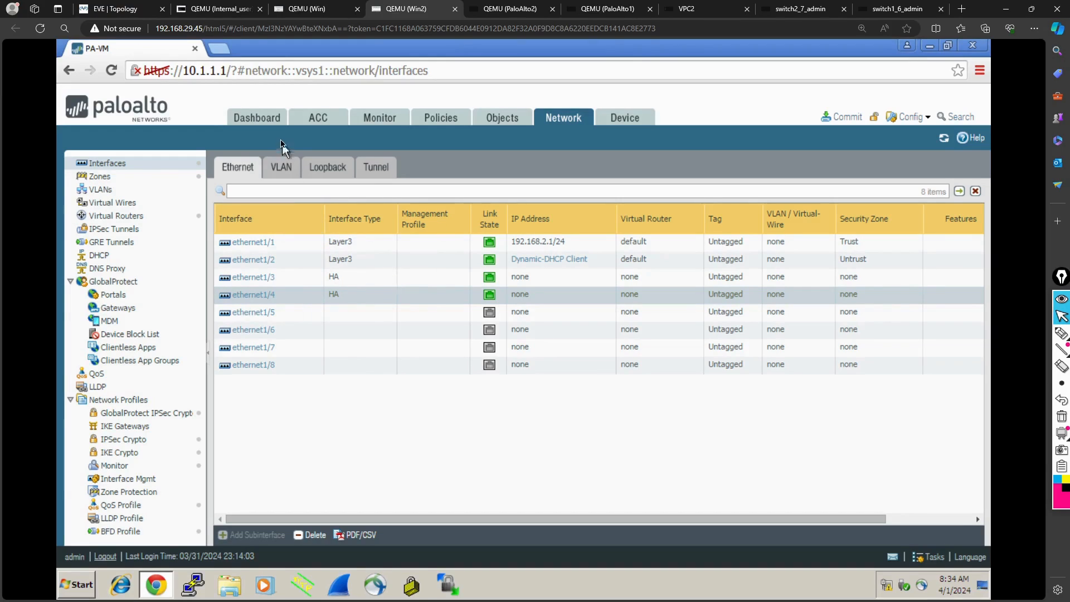
- Compare the HA setup on Win with the 10.1.1.1 interface list on Win2 and the HA addresses in the topology
left_click(319, 10)
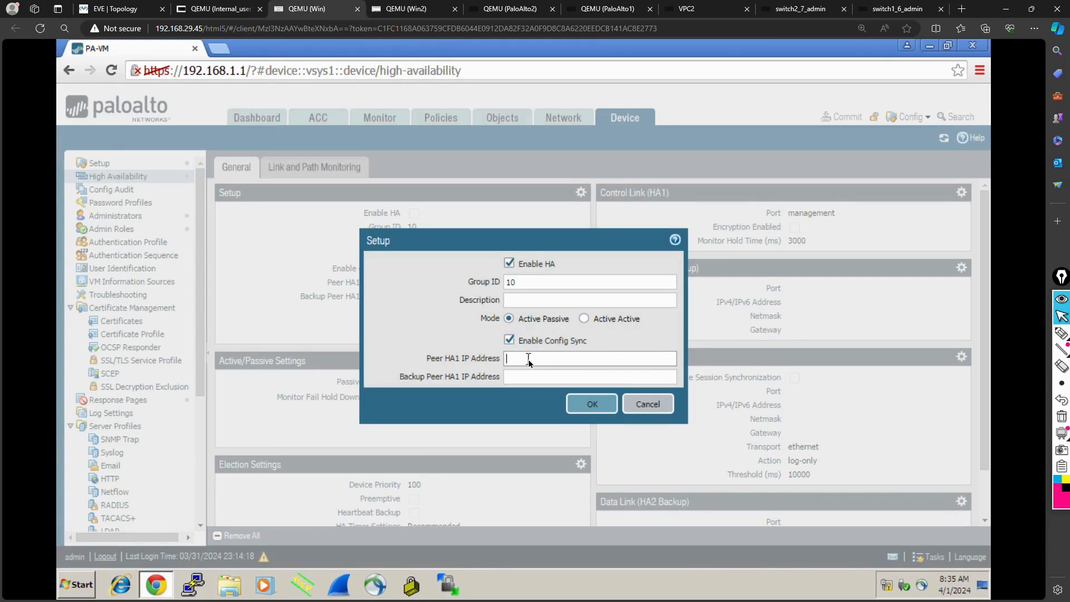
left_click(421, 12)
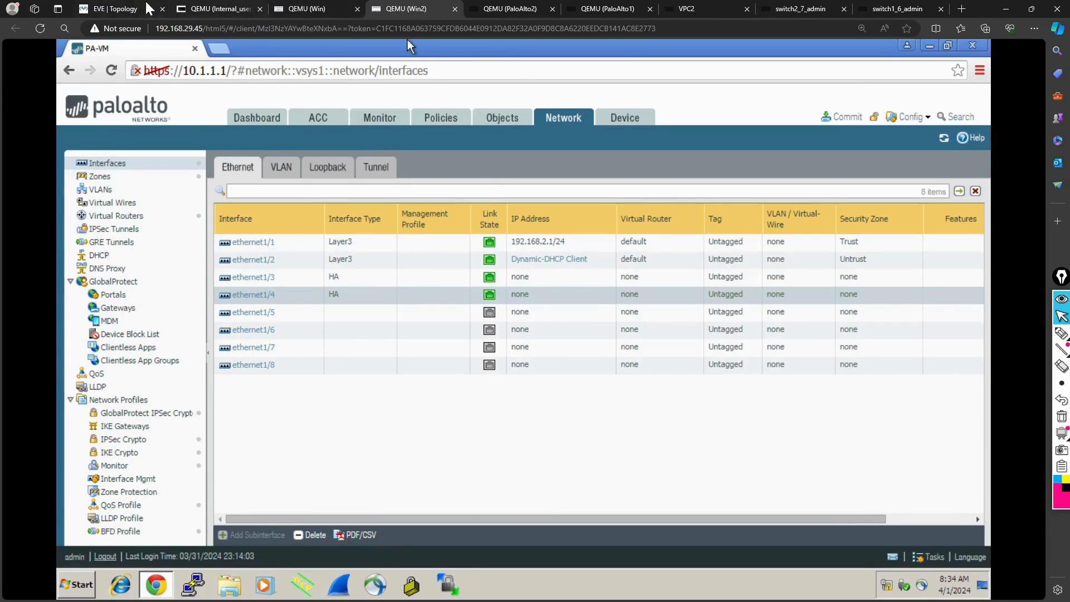
left_click(131, 9)
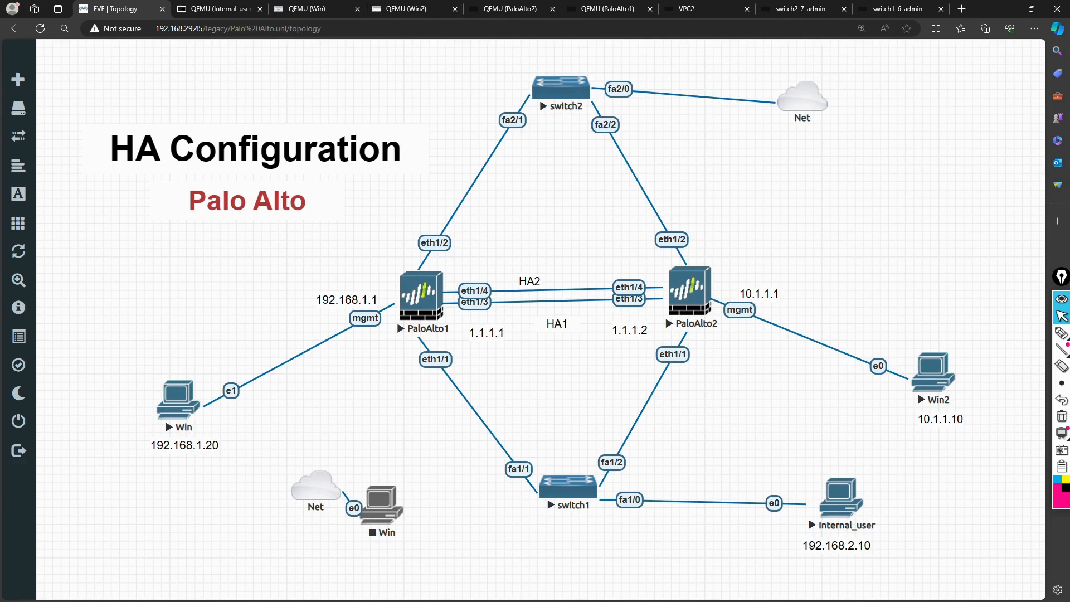
left_click(320, 11)
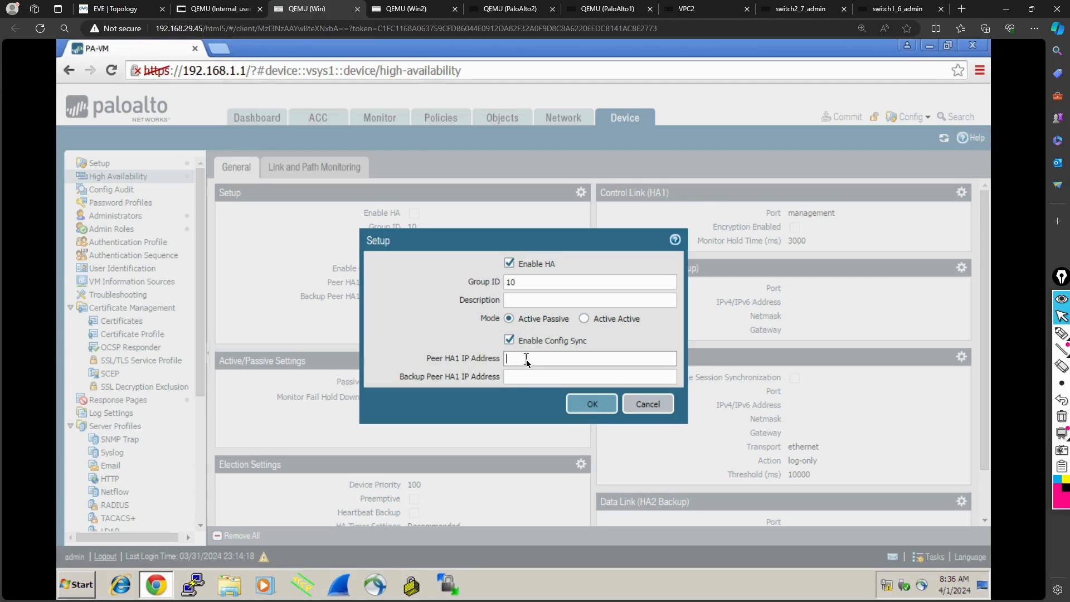
- Detach the EVE topology page into its own maximized browser window and reload it
left_click(213, 9)
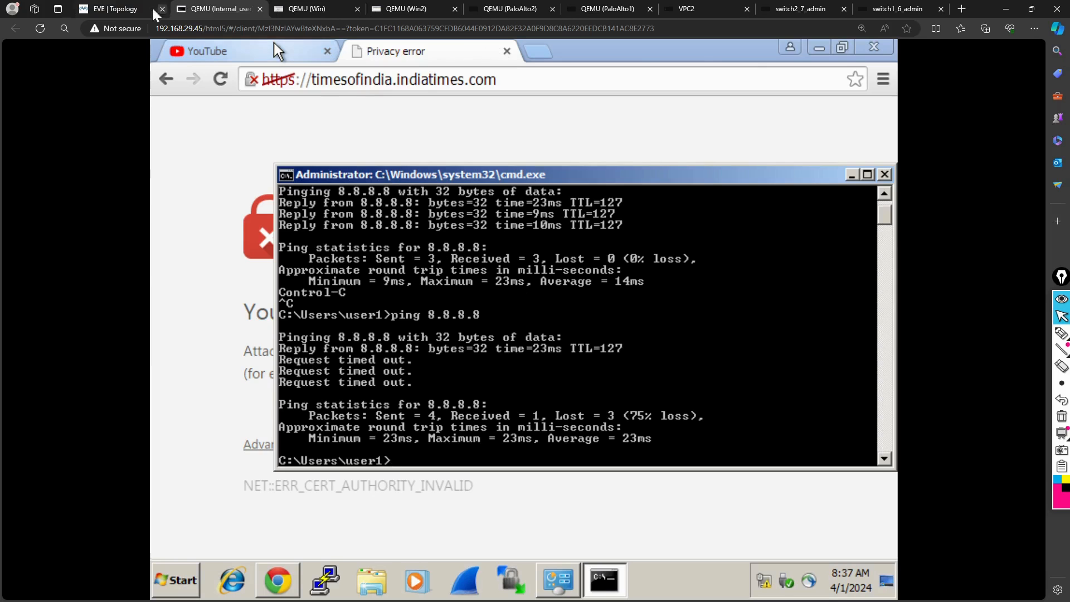
left_click_drag(136, 10, 613, 366)
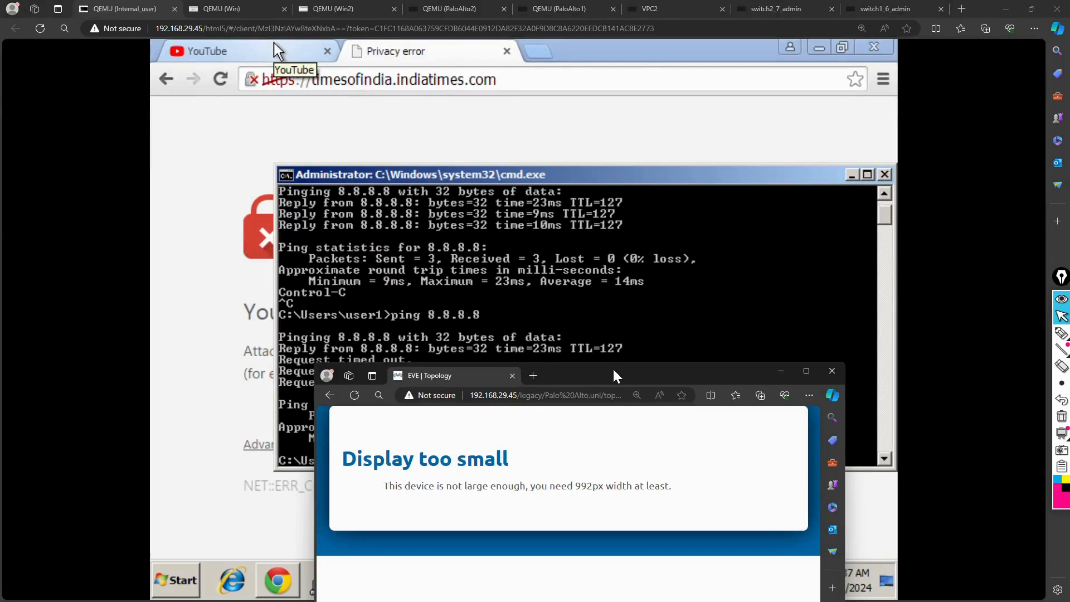
double_click(613, 367)
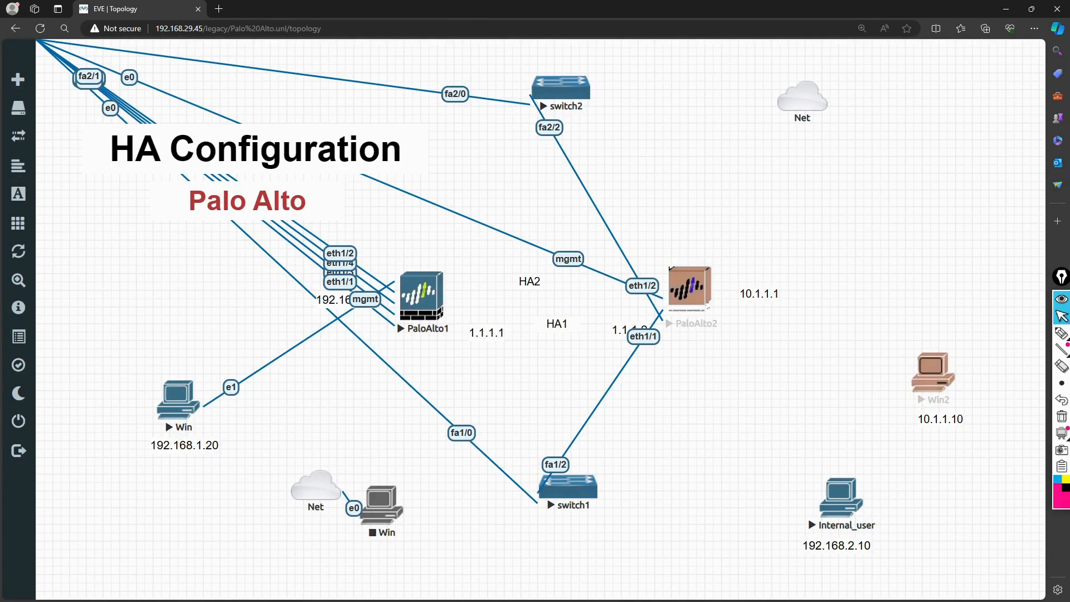
left_click(40, 28)
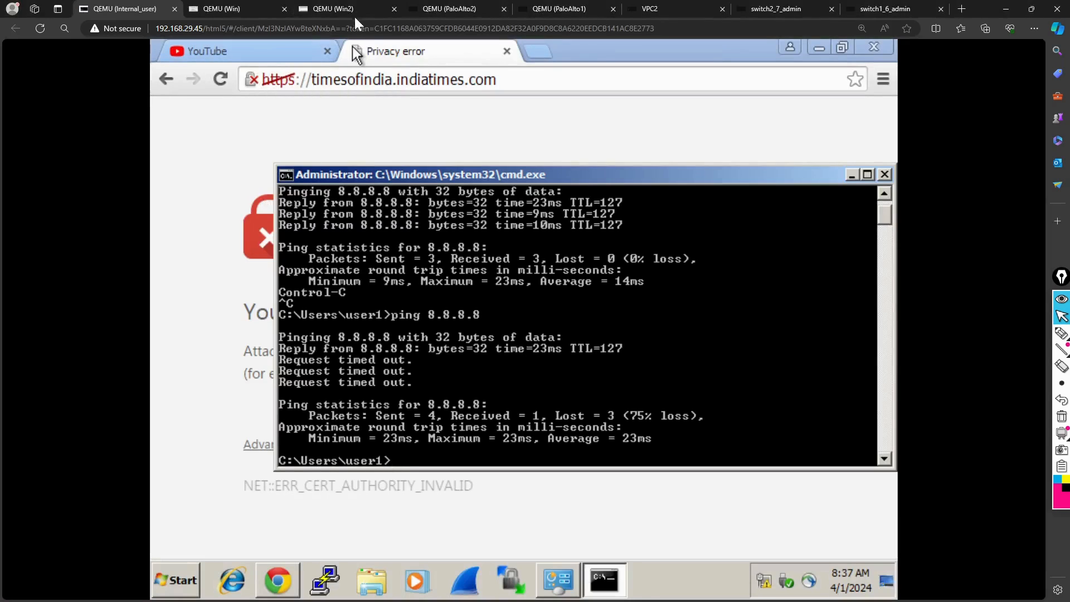
- Set the peer HA1 IP address of the 192.168.1.1 firewall to 1.1.1.2, leave the backup peer empty, and save the HA setup
left_click(248, 8)
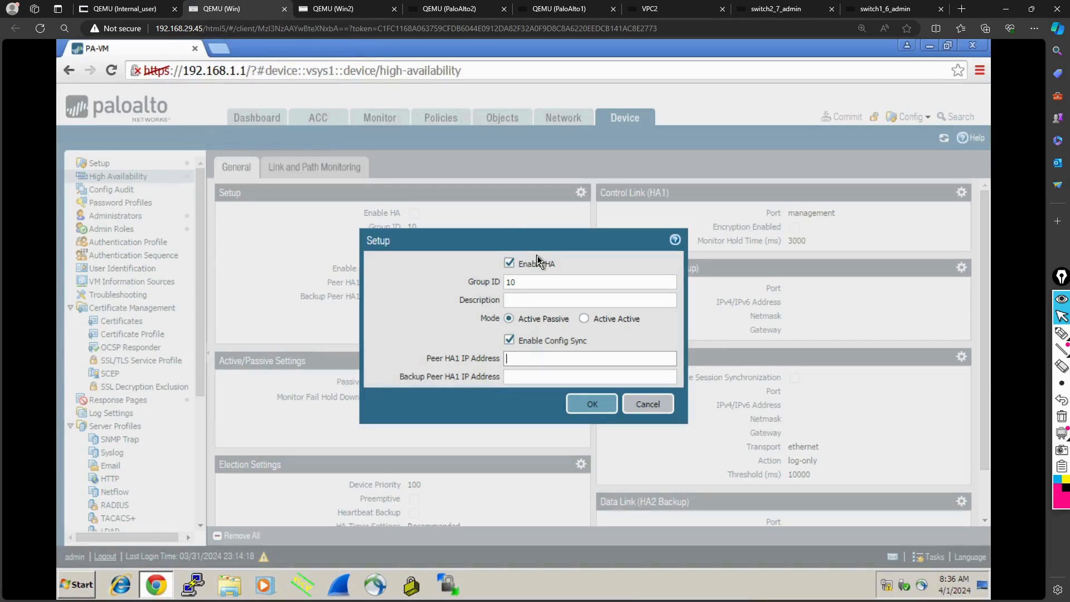
left_click(520, 360)
type("1.1.1.")
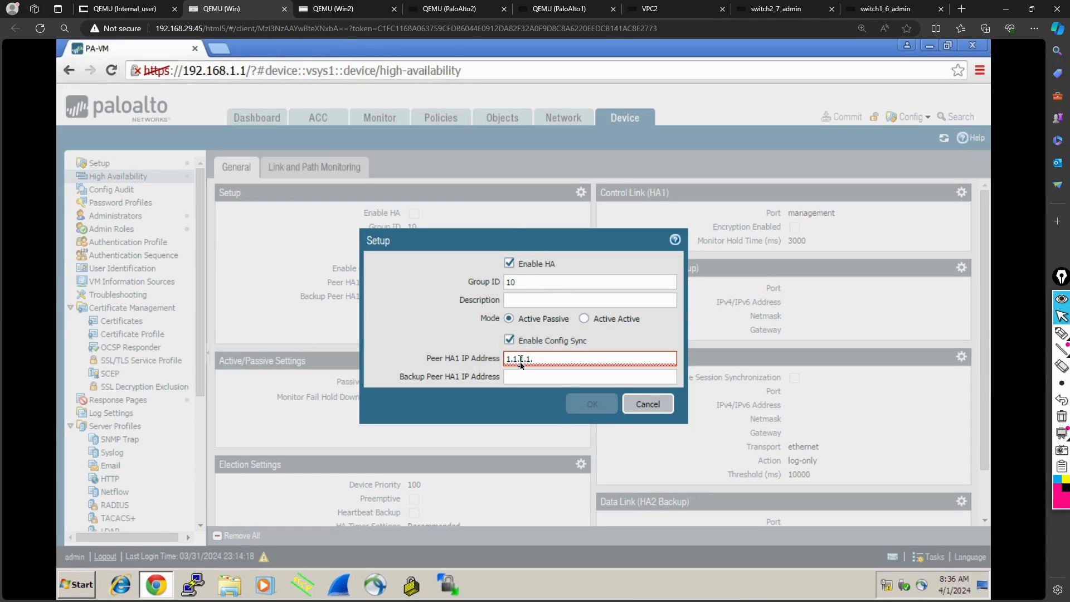
type("2")
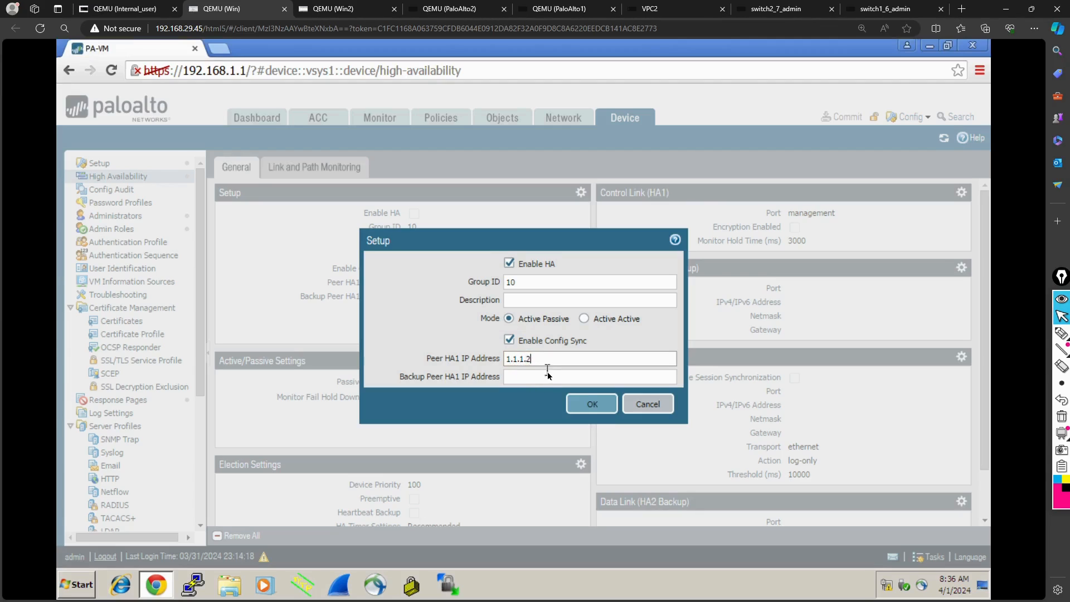
left_click(546, 373)
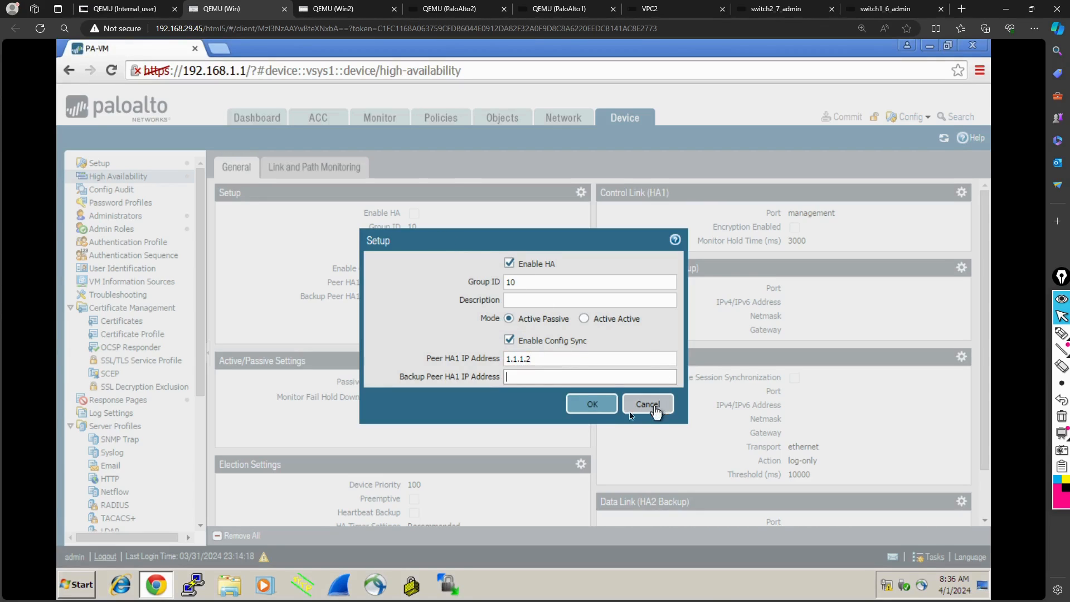
left_click(595, 410)
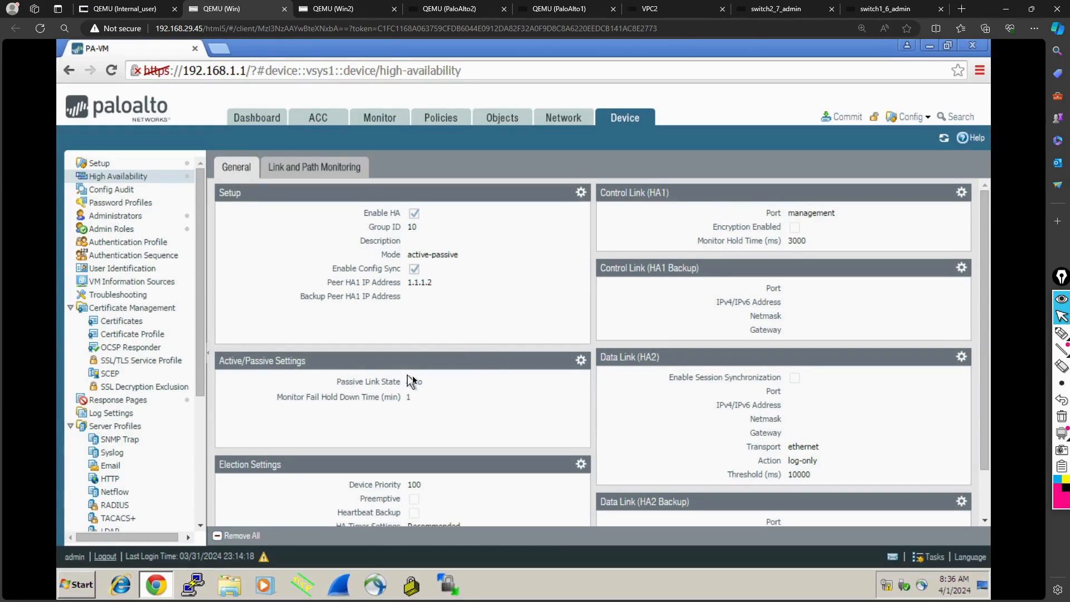
- Review the 192.168.1.1 firewall's election settings and accept them with device priority 100
scroll(415, 382, "down", 1)
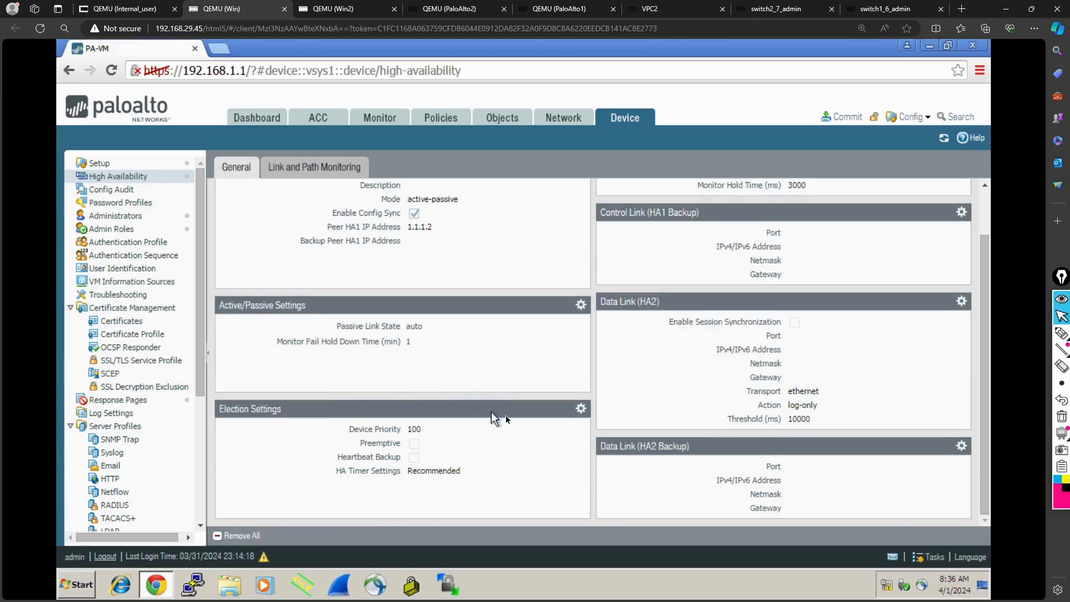
left_click(581, 411)
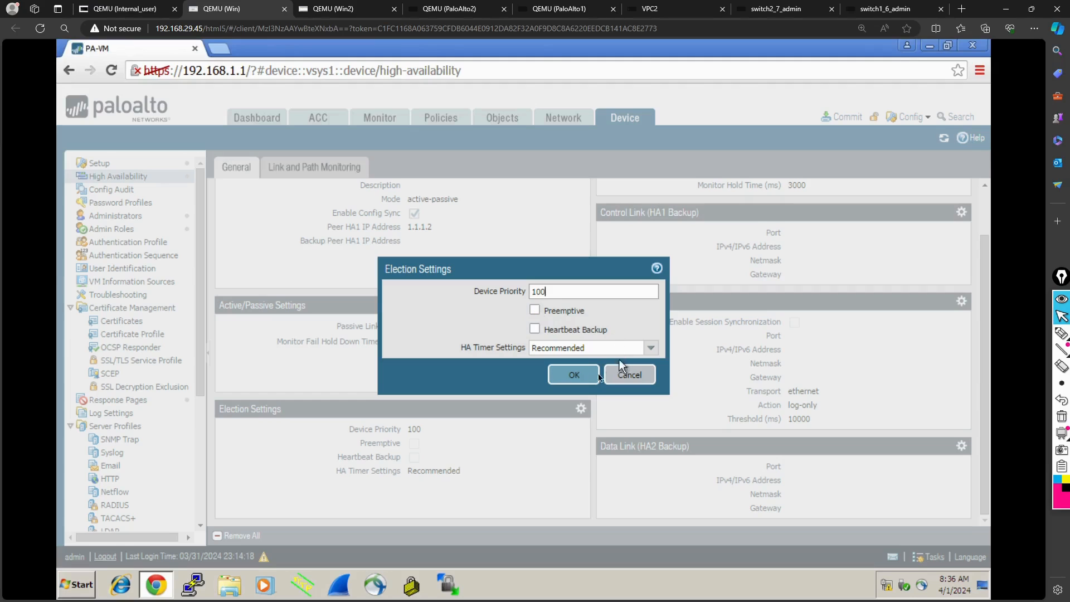
left_click(572, 385)
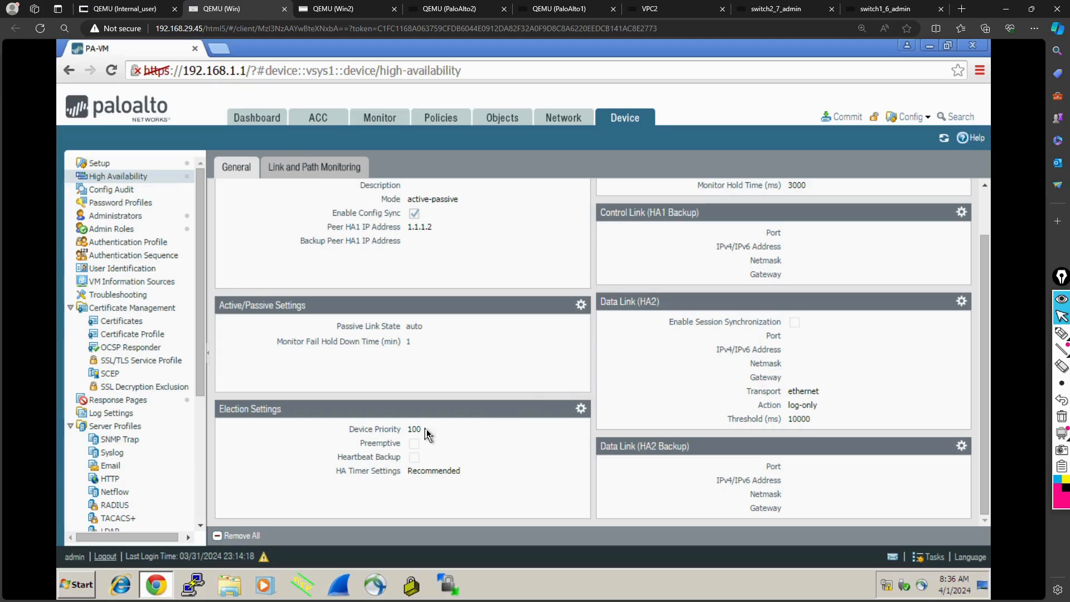
- Assign port ethernet1/3 and IP address 1.1.1.1 to the HA1 control link of the 192.168.1.1 firewall
scroll(955, 254, "up", 2)
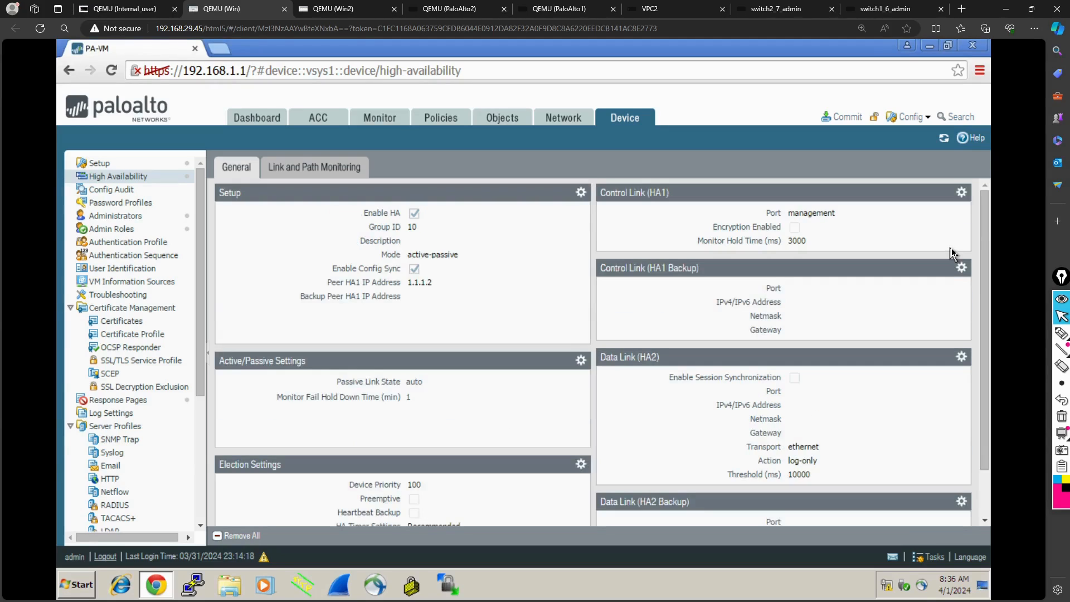
left_click(961, 193)
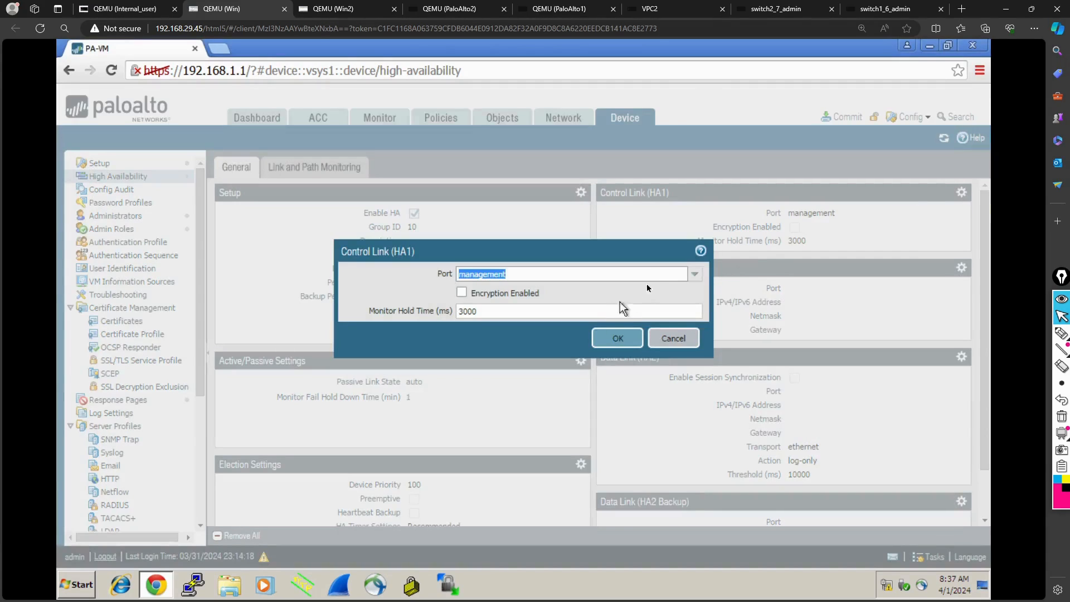
left_click(694, 274)
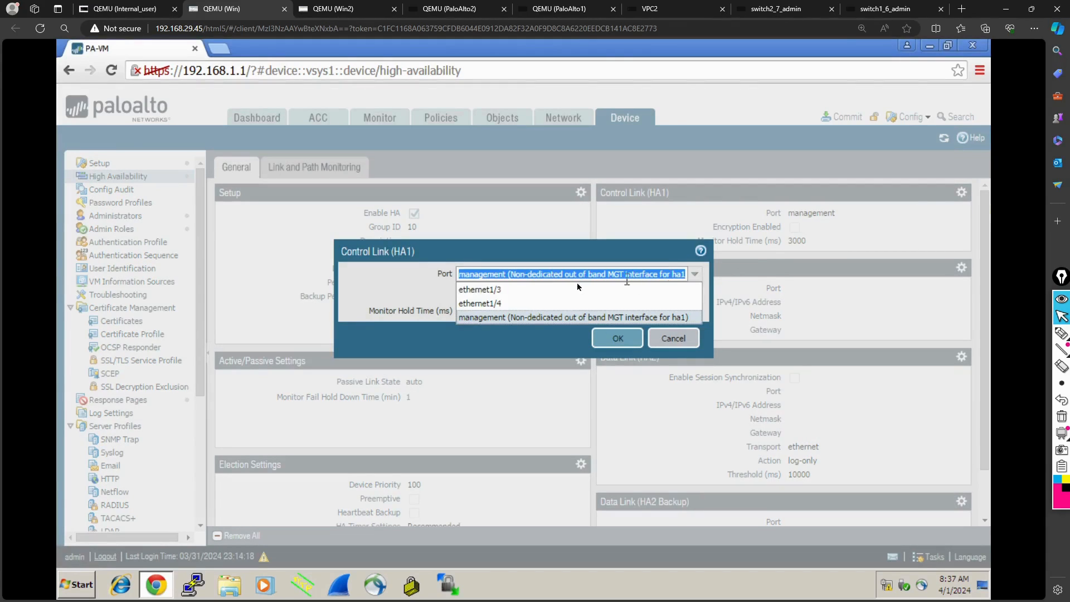
left_click(507, 289)
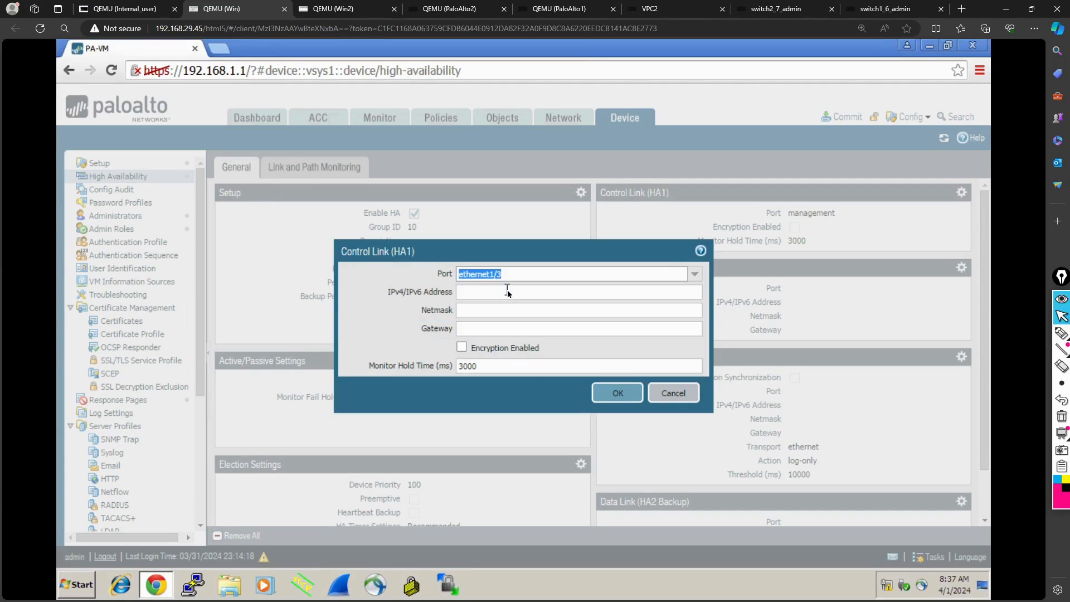
left_click(505, 293)
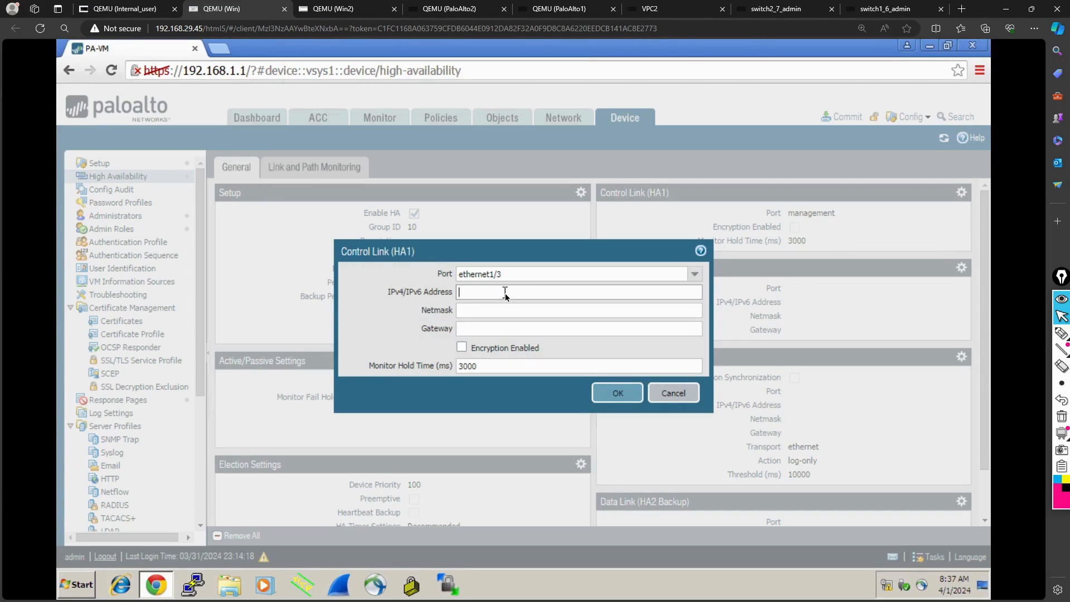
type("1.1.1.1")
- Set the HA1 control link's netmask to 255.255.255.252 and save the control link settings
left_click_drag(411, 252, 563, 256)
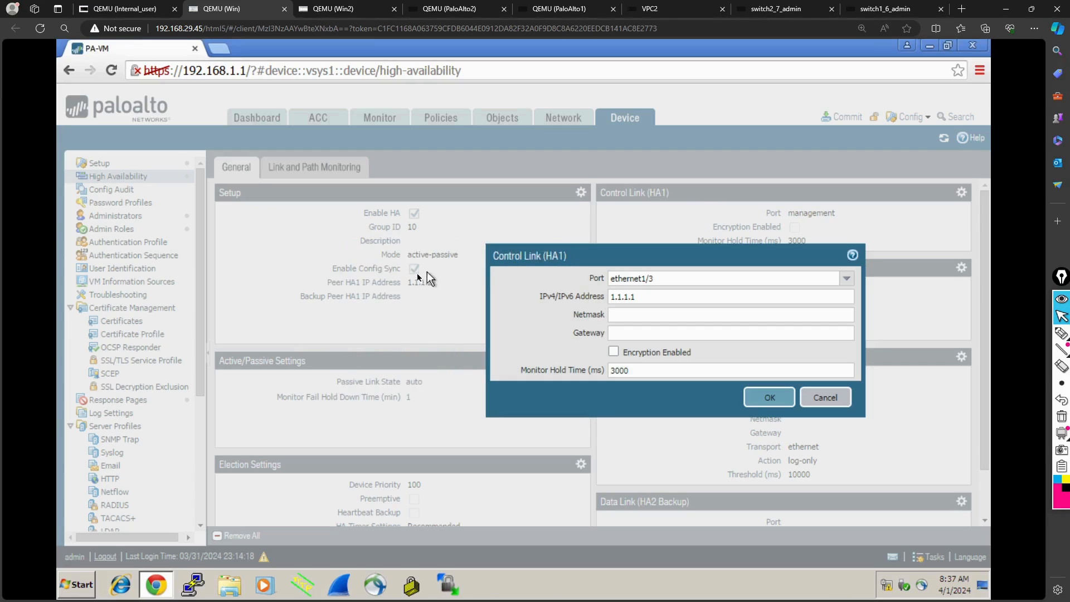
left_click(643, 312)
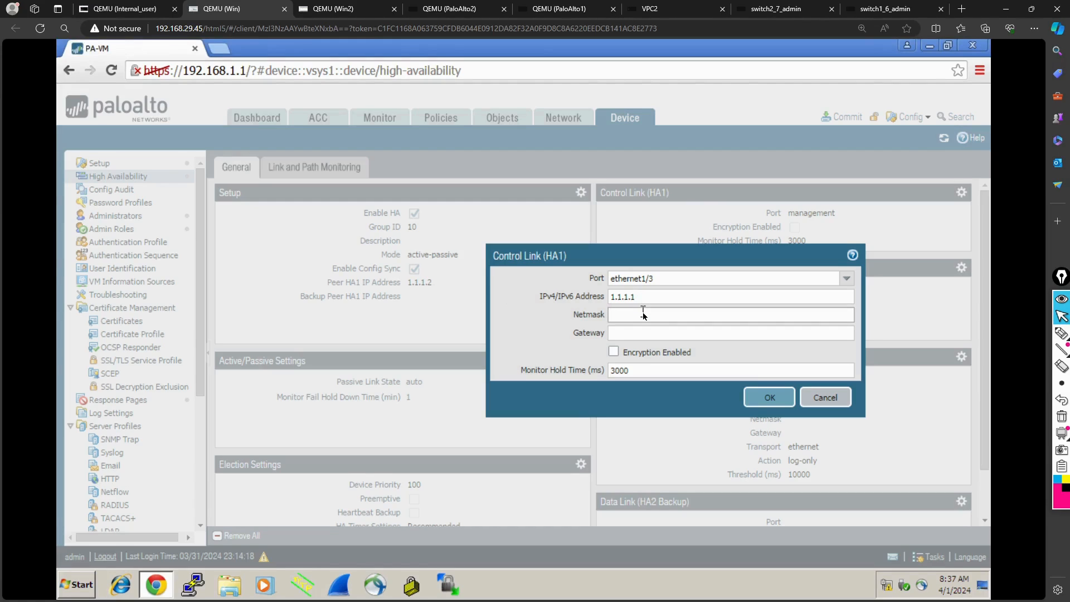
type("255.255.255.252")
left_click(765, 397)
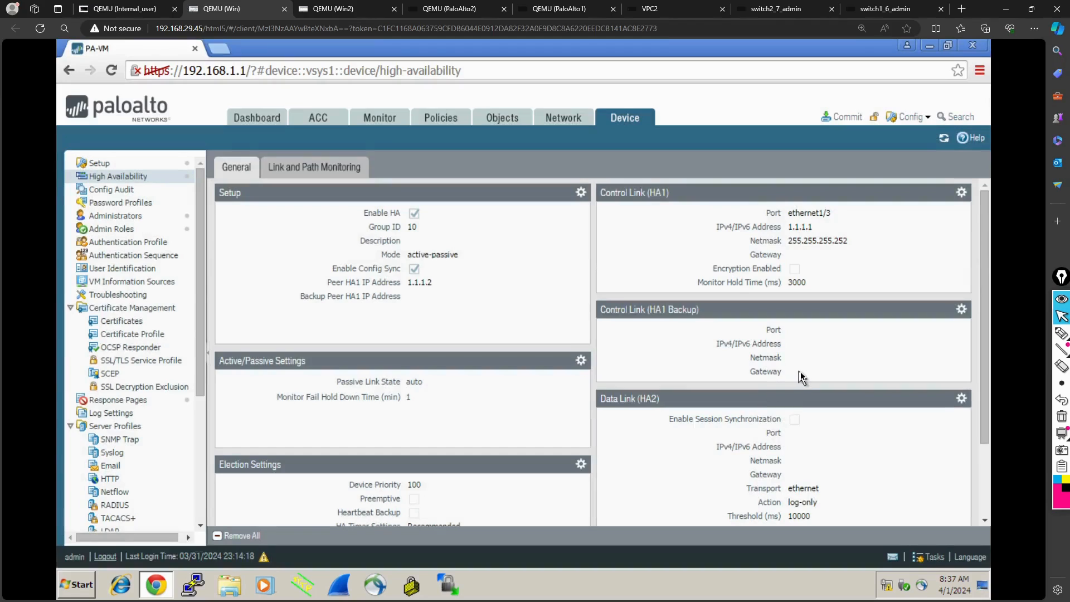
- Enable session synchronization on the HA2 data link and assign it port ethernet1/4, leaving the IP address empty
scroll(801, 377, "down", 3)
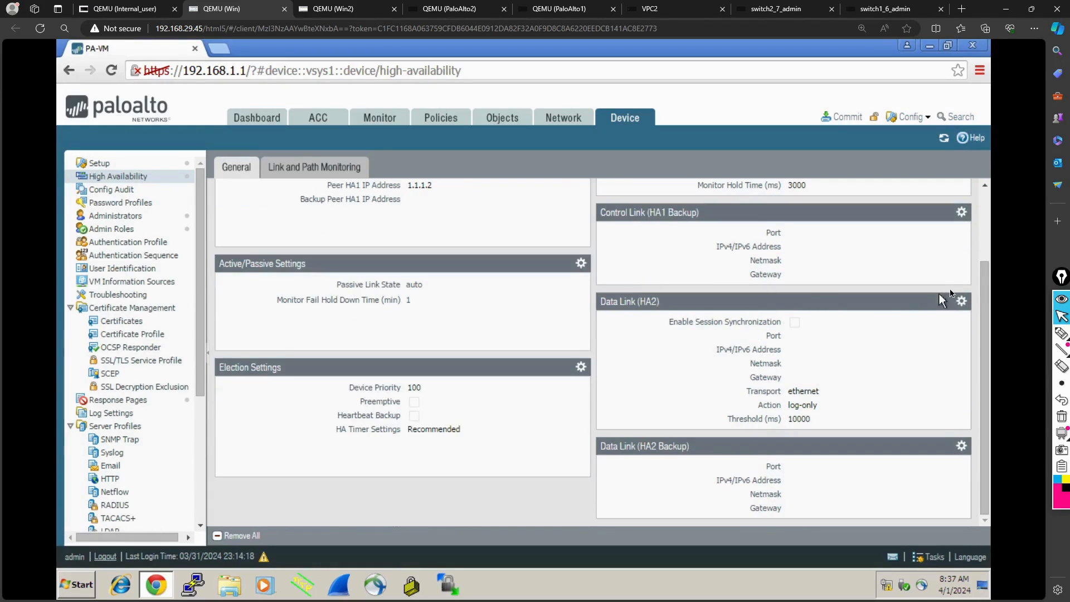
left_click(961, 302)
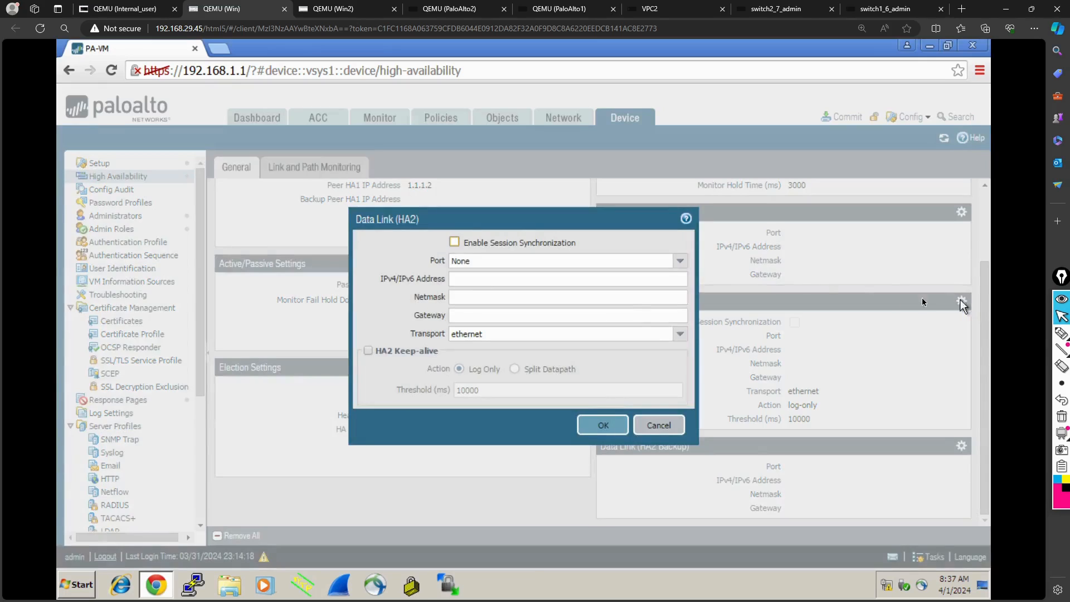
left_click(455, 242)
left_click(684, 261)
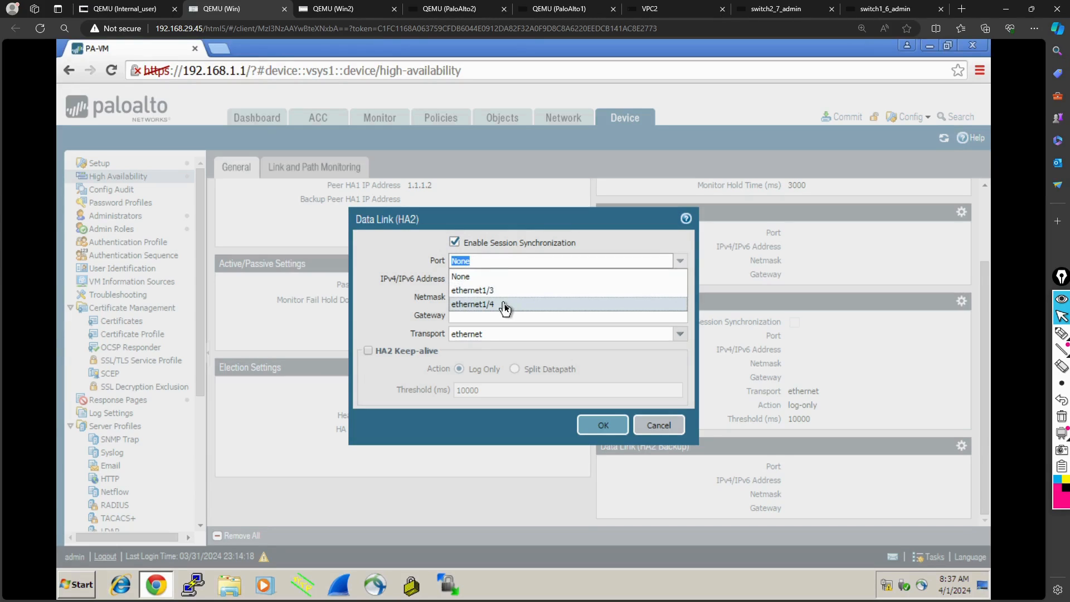
left_click(505, 304)
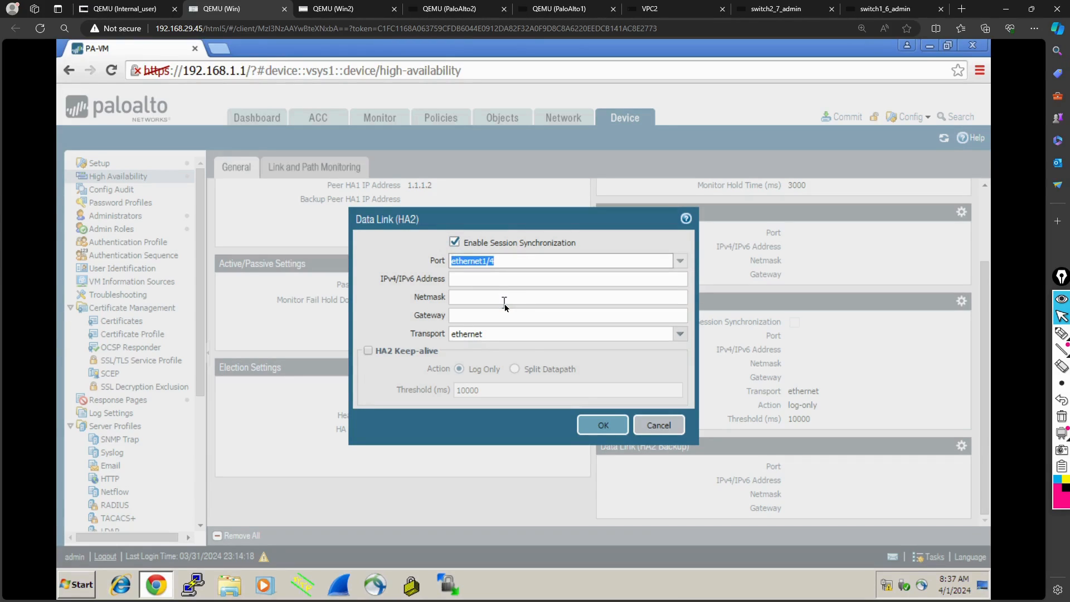
left_click(479, 280)
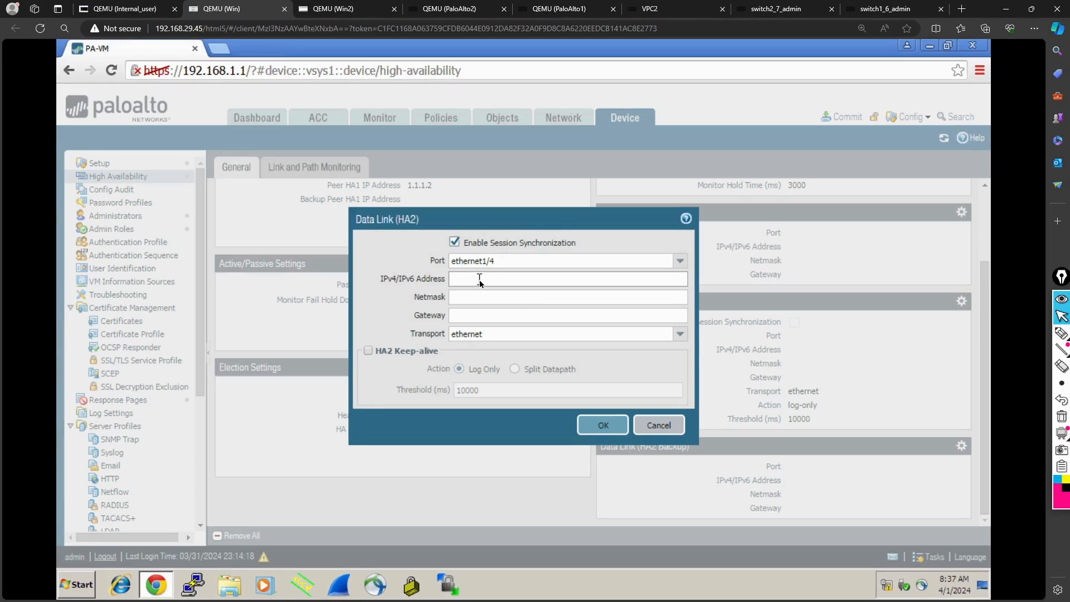
- Review the HA2 transport options, choose ethernet, and save the data link settings
left_click(679, 335)
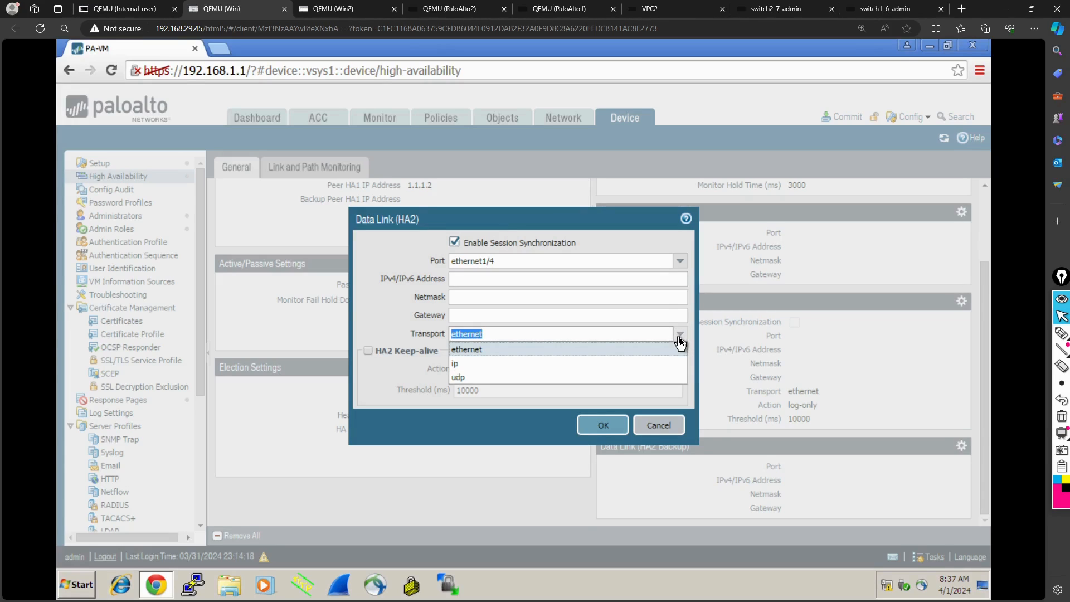
left_click(680, 341)
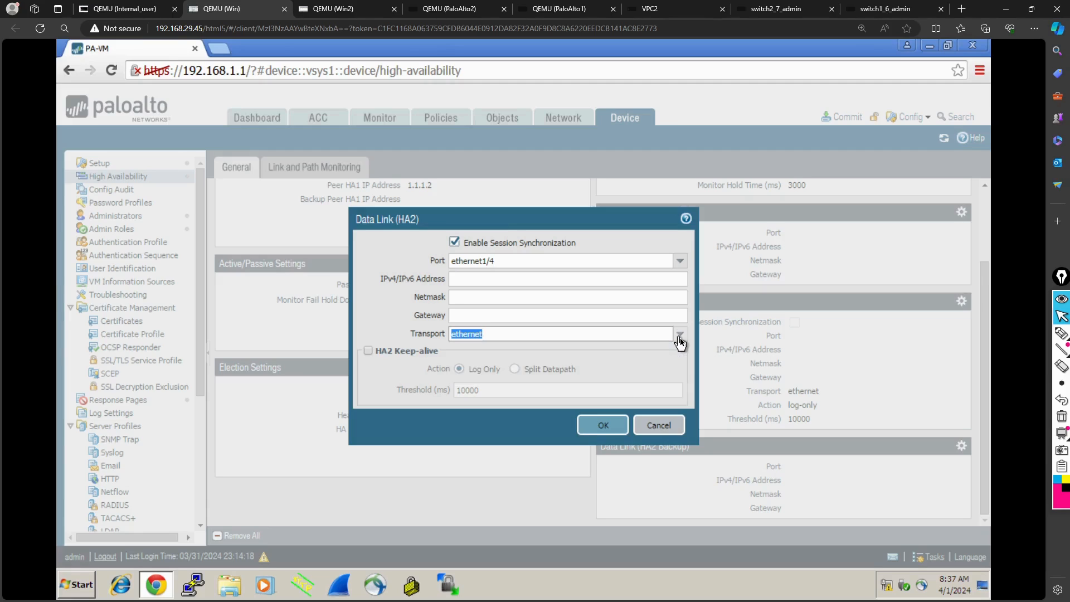
left_click(680, 338)
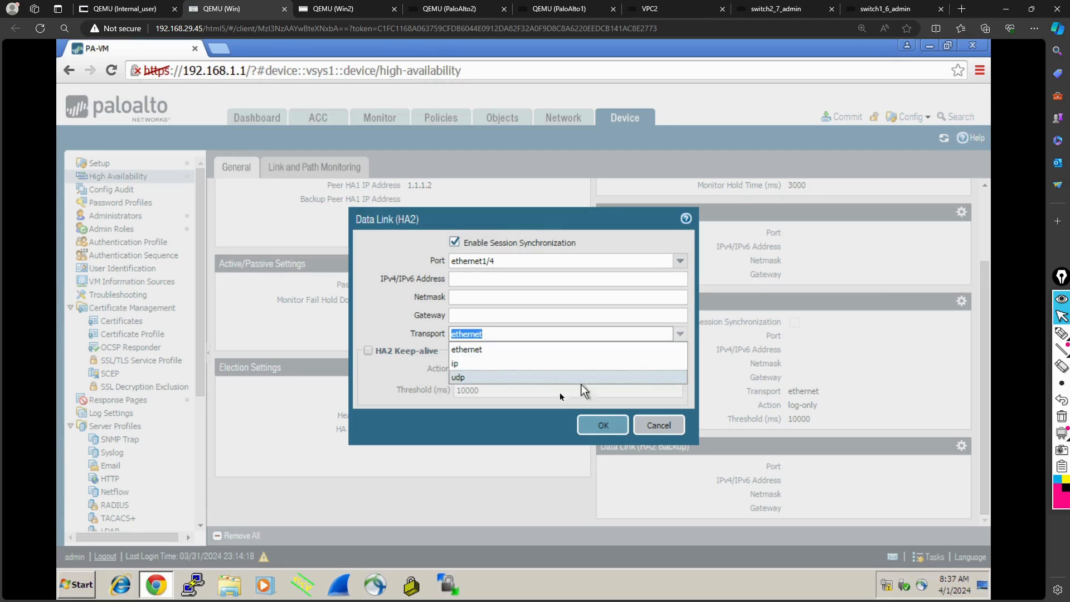
left_click(529, 368)
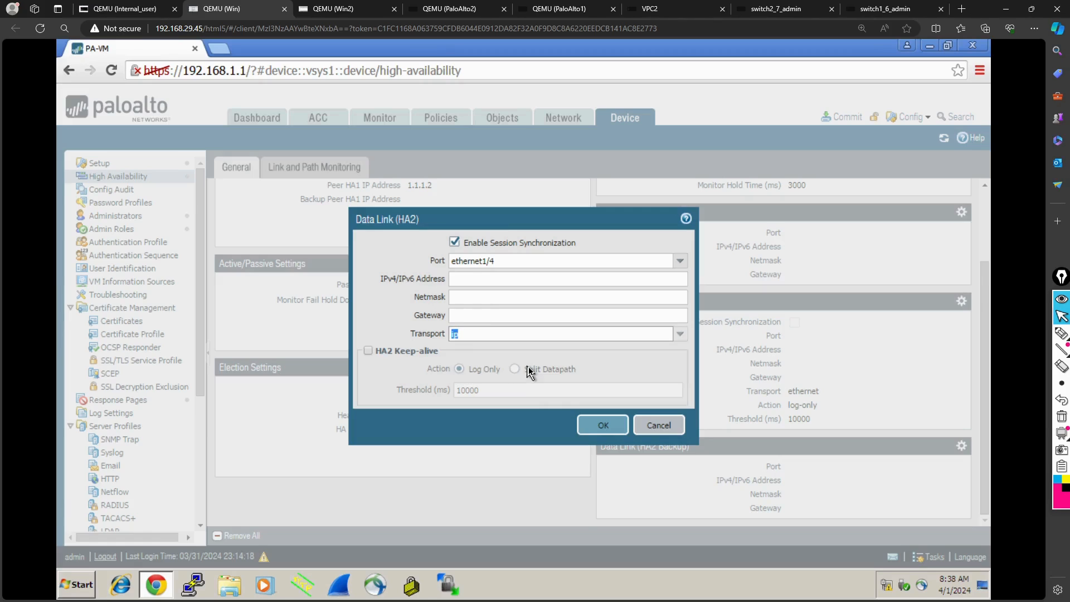
left_click(681, 335)
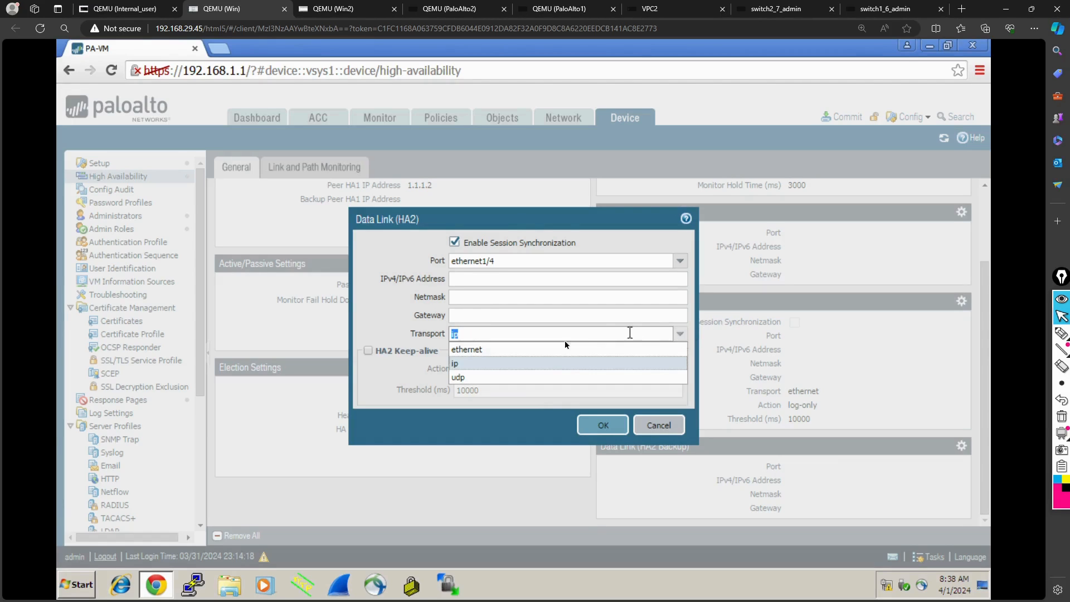
left_click(523, 352)
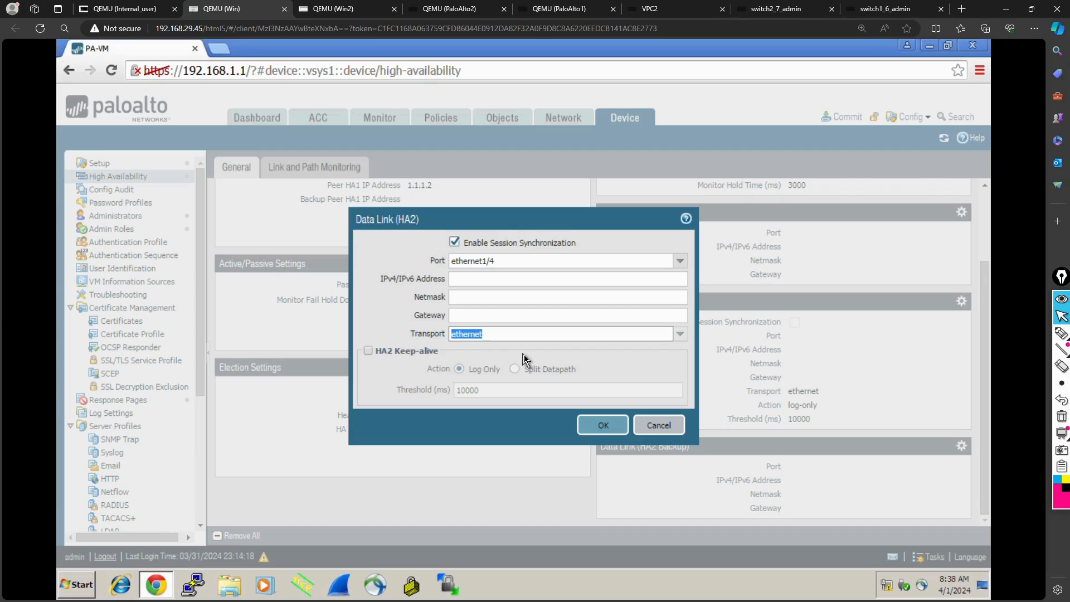
left_click(588, 425)
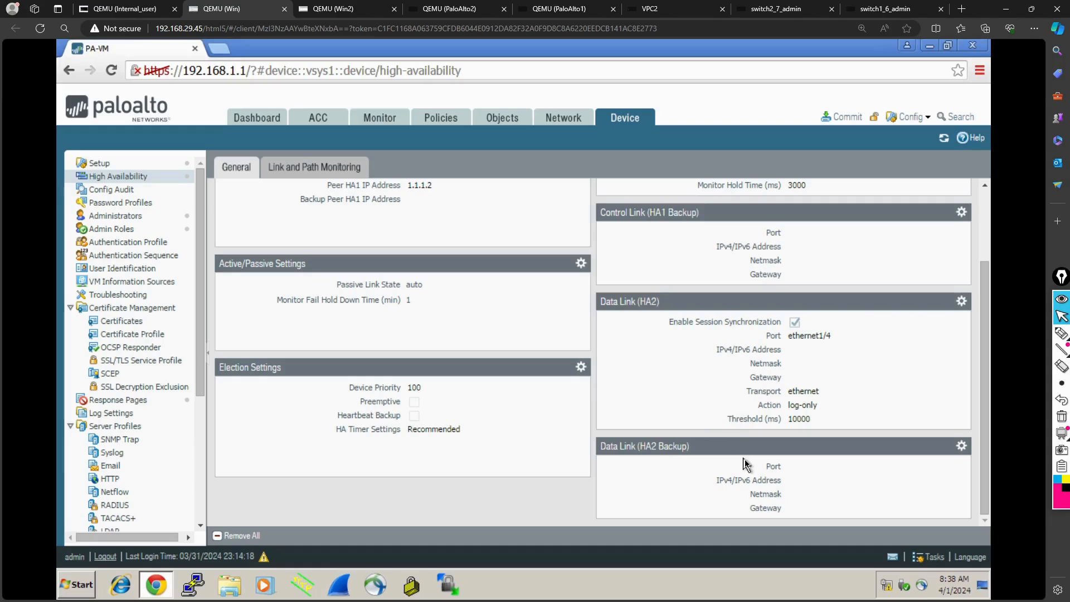
- Check the link and path monitoring settings and commit the admin's changes on the 192.168.1.1 firewall
left_click(333, 172)
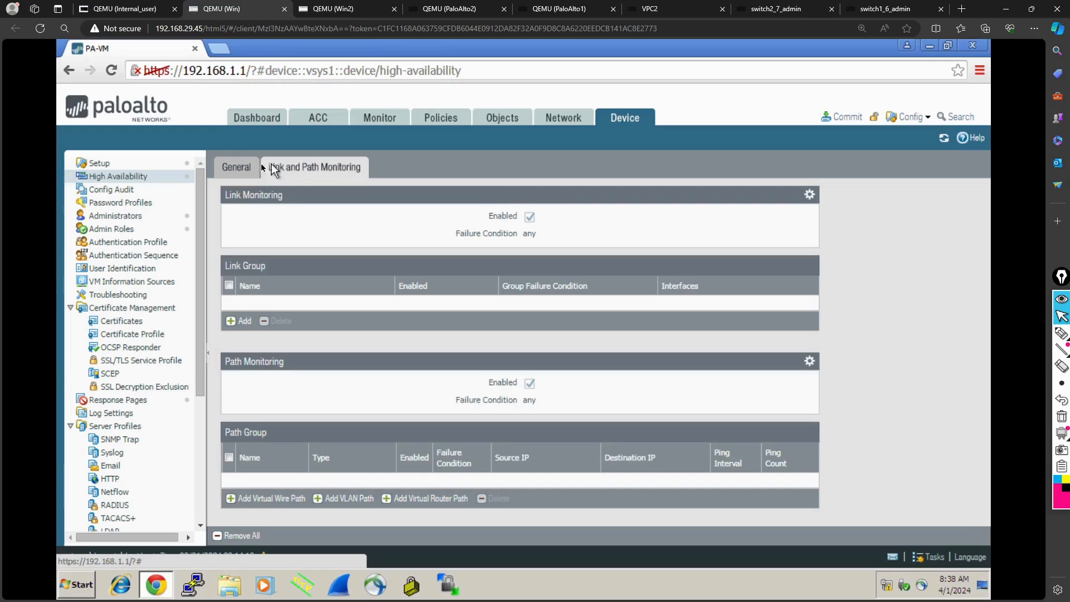
left_click(236, 169)
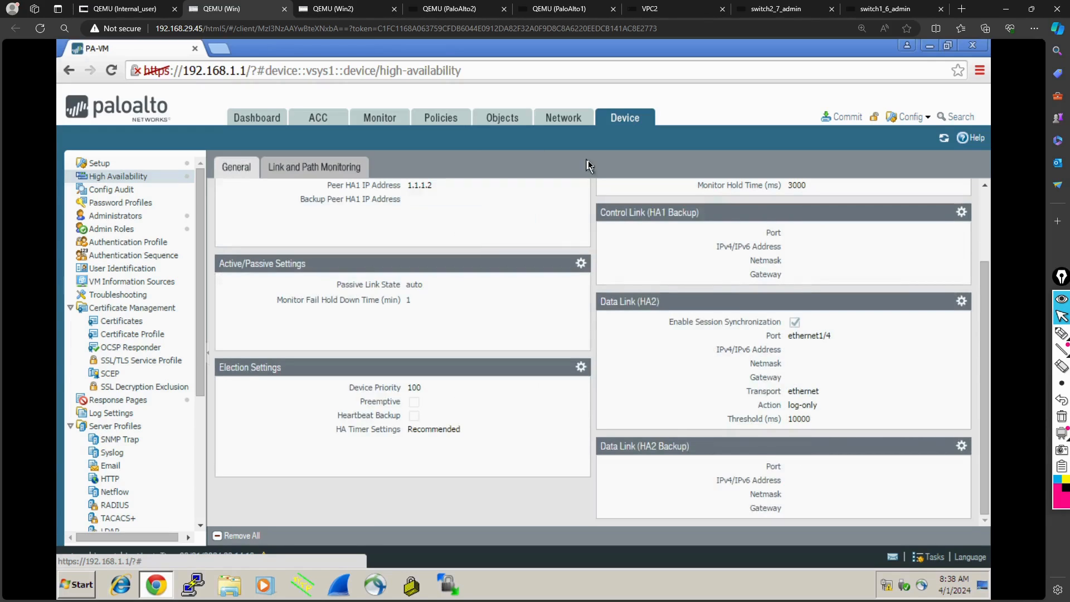
left_click(848, 118)
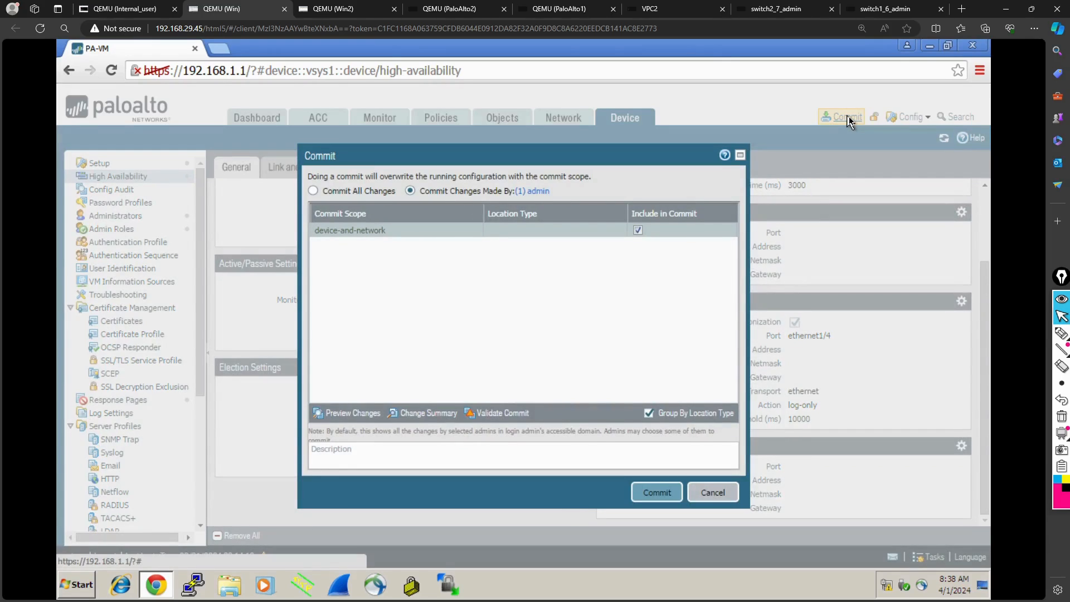
left_click(650, 490)
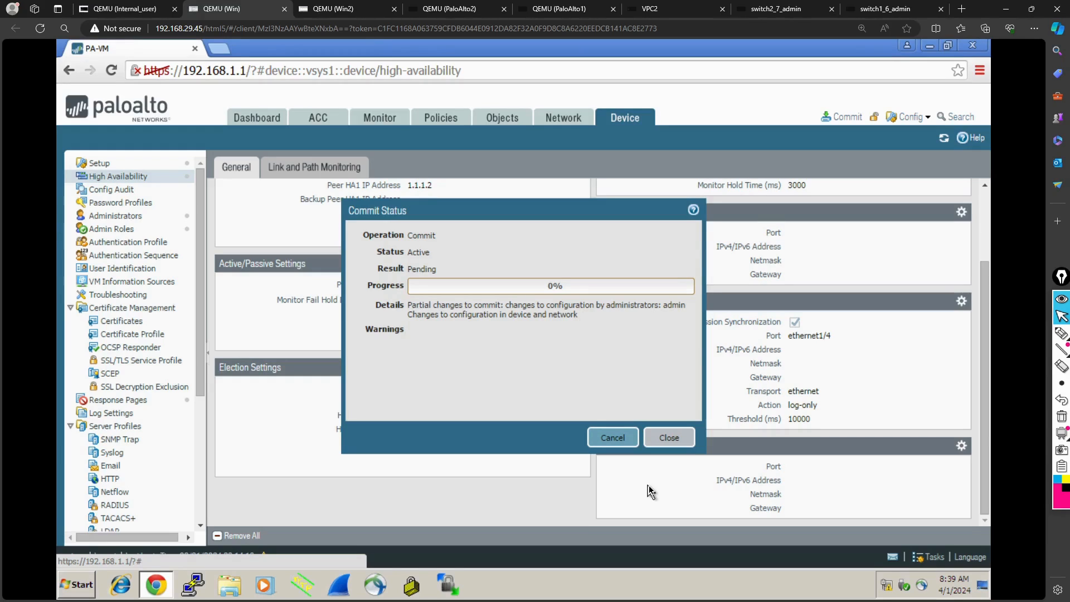
- On the 10.1.1.1 firewall in Win2, enable HA and config sync in the HA setup with peer HA1 IP address 1.1.1.1
left_click(359, 14)
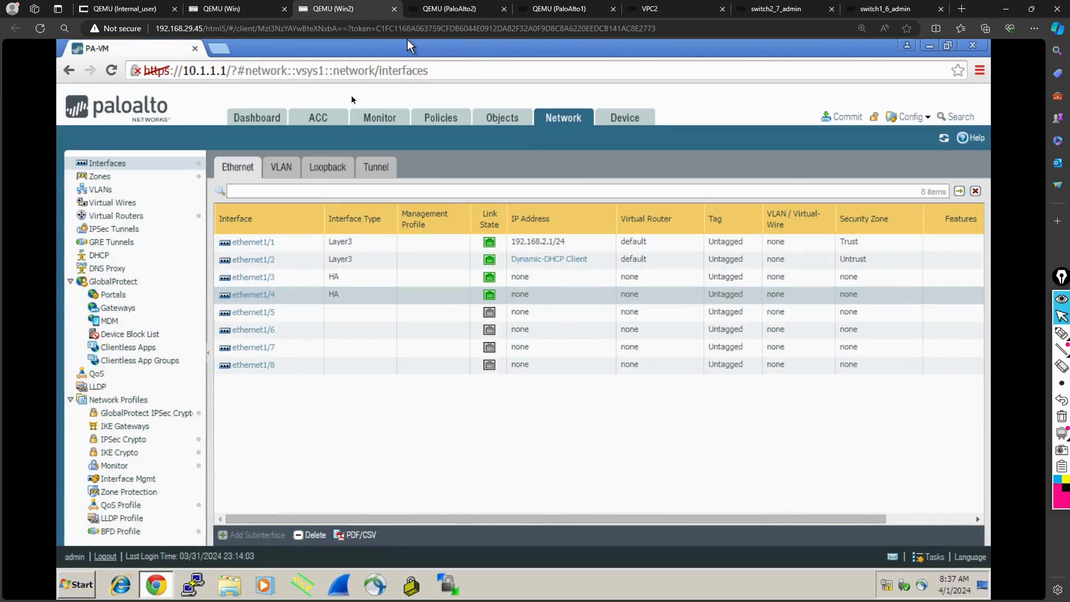
left_click(628, 121)
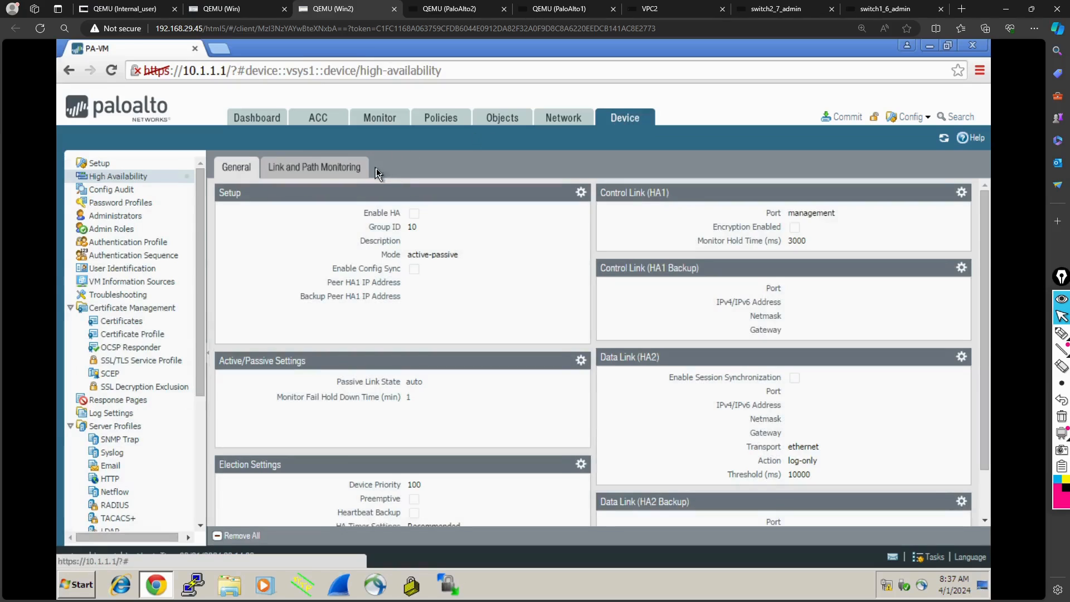
left_click(580, 194)
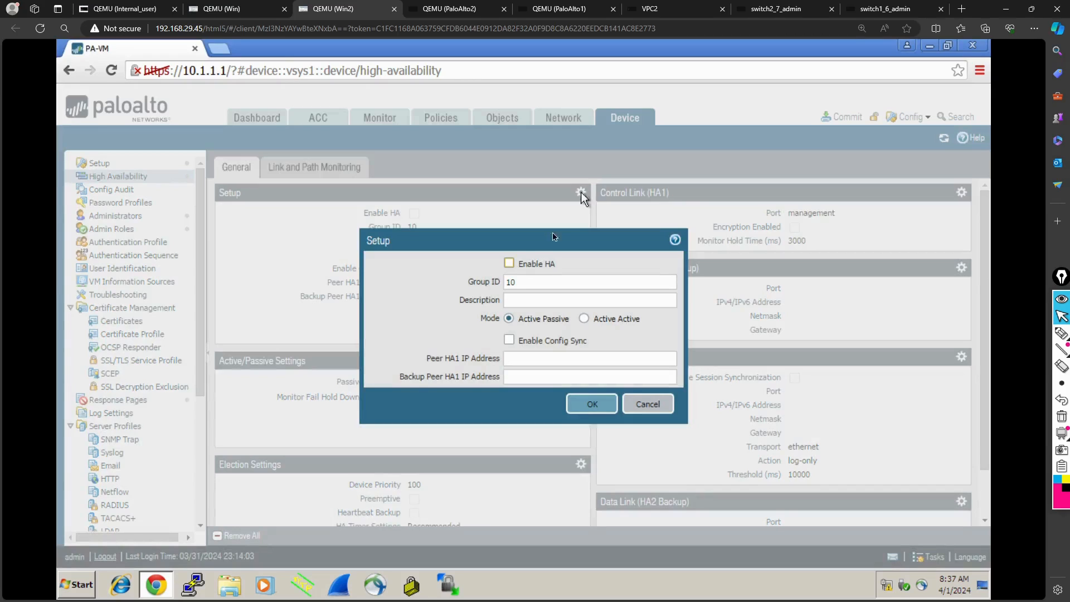
left_click(509, 263)
left_click(509, 340)
left_click(523, 360)
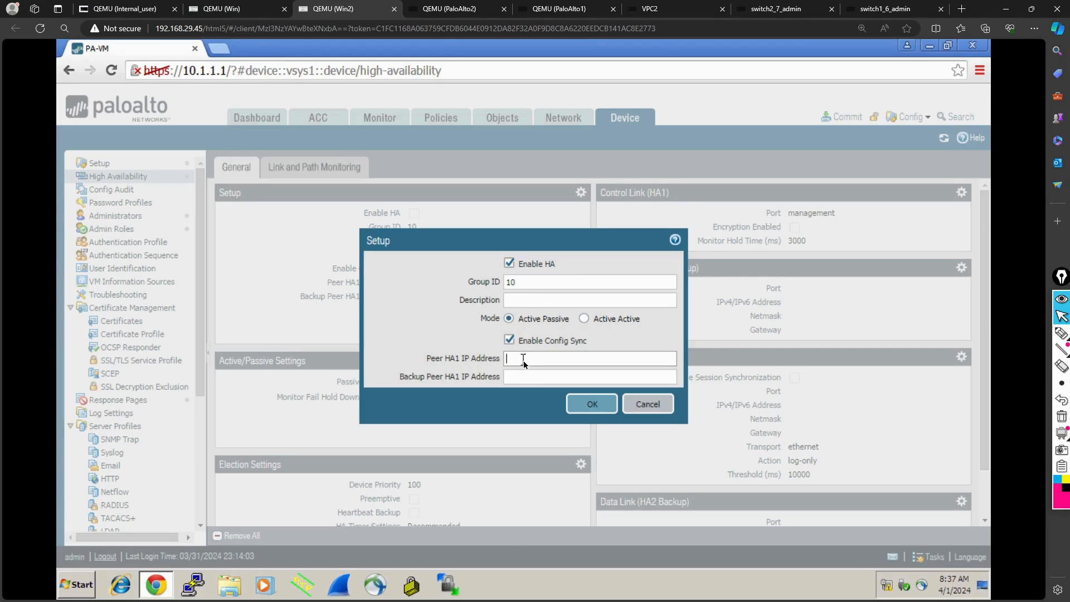
type("1.1.")
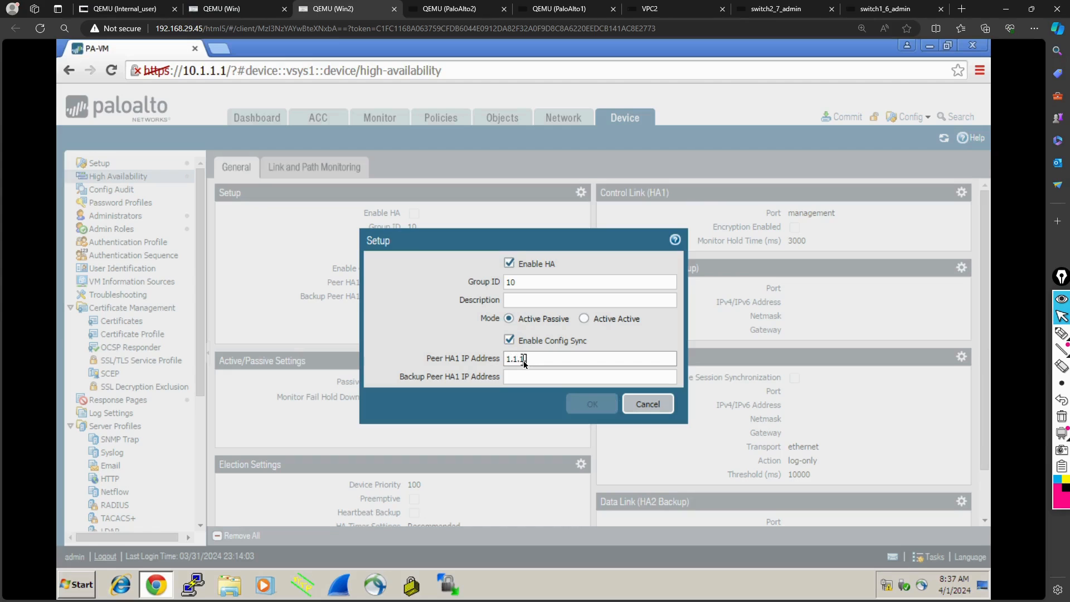
type("1")
left_click(588, 404)
- Save the HA setup and set the HA1 control link to port ethernet1/3 with IP address 1.1.1.2
scroll(490, 409, "down", 1)
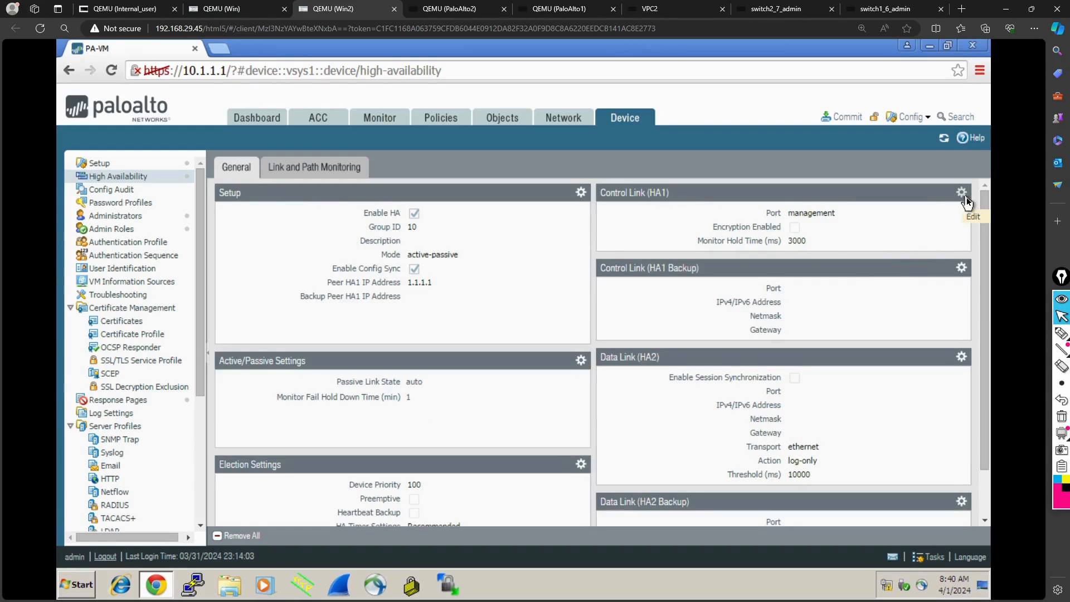
left_click(962, 192)
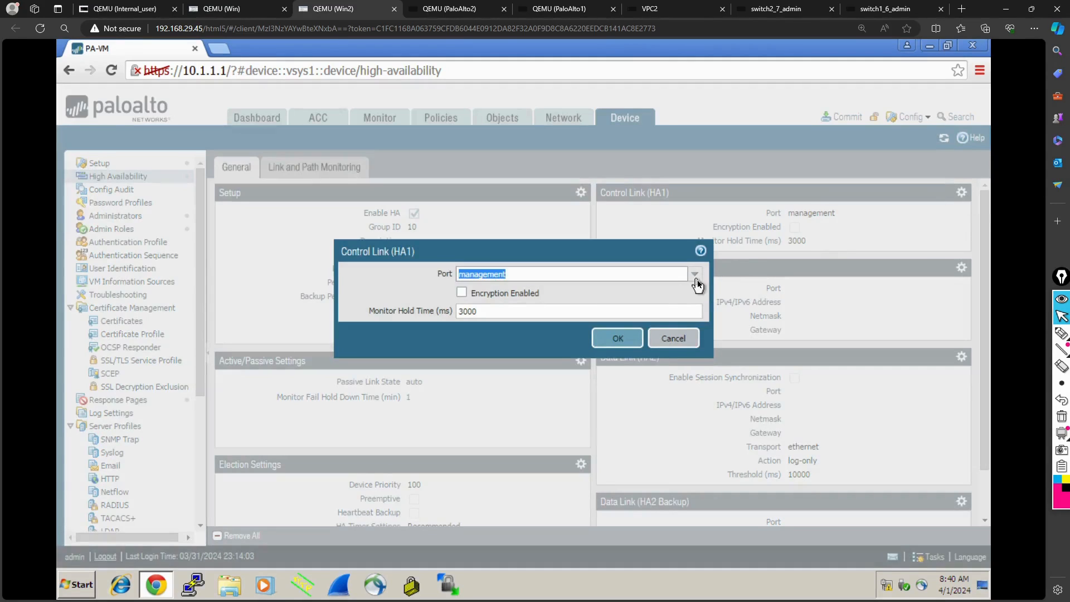
left_click(696, 275)
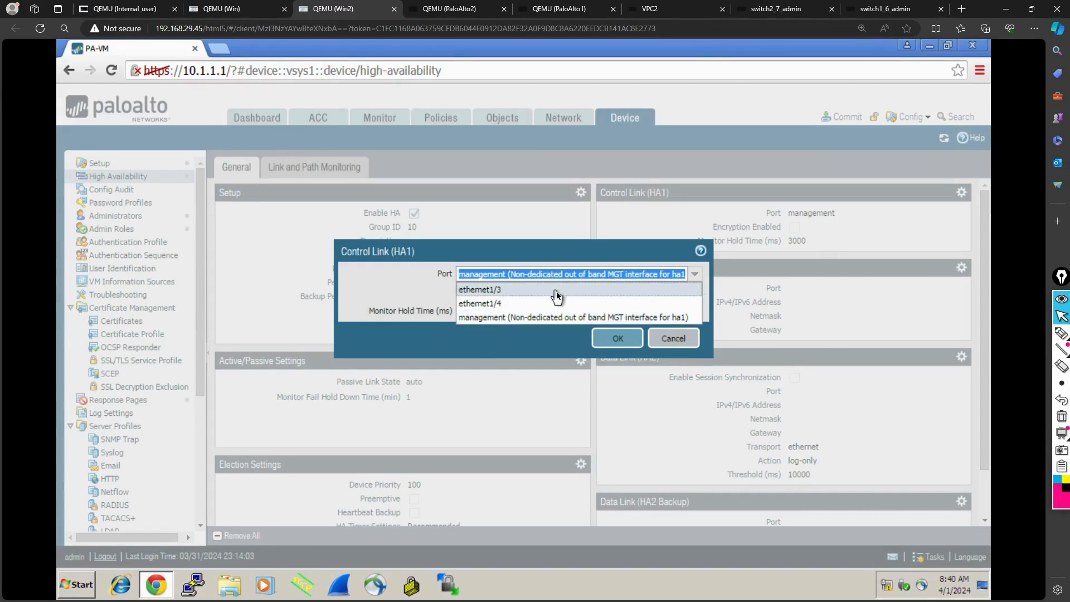
left_click(557, 291)
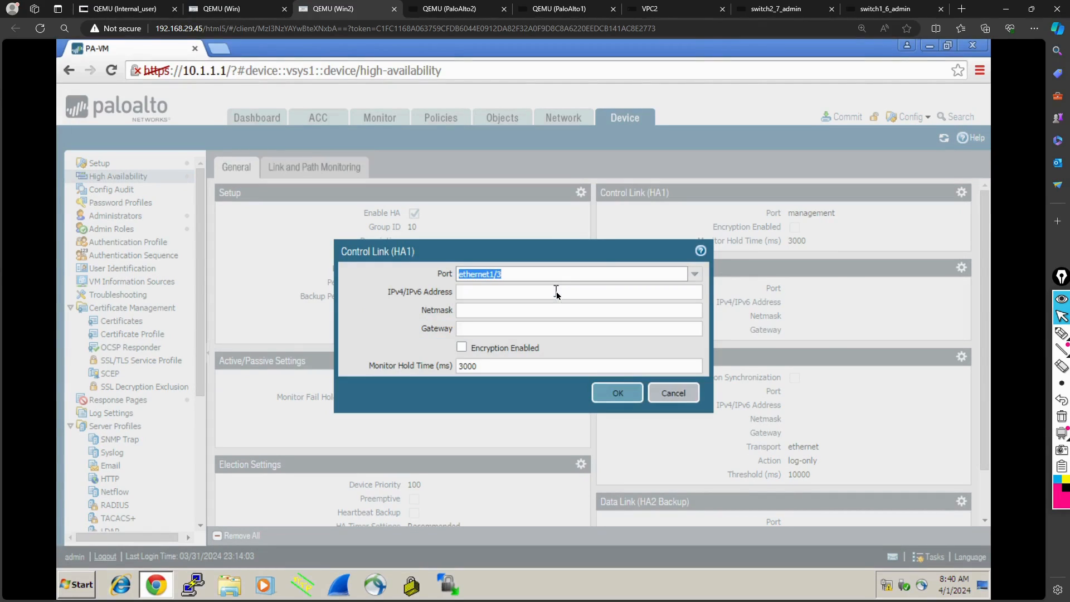
left_click(667, 296)
type("1.1.1")
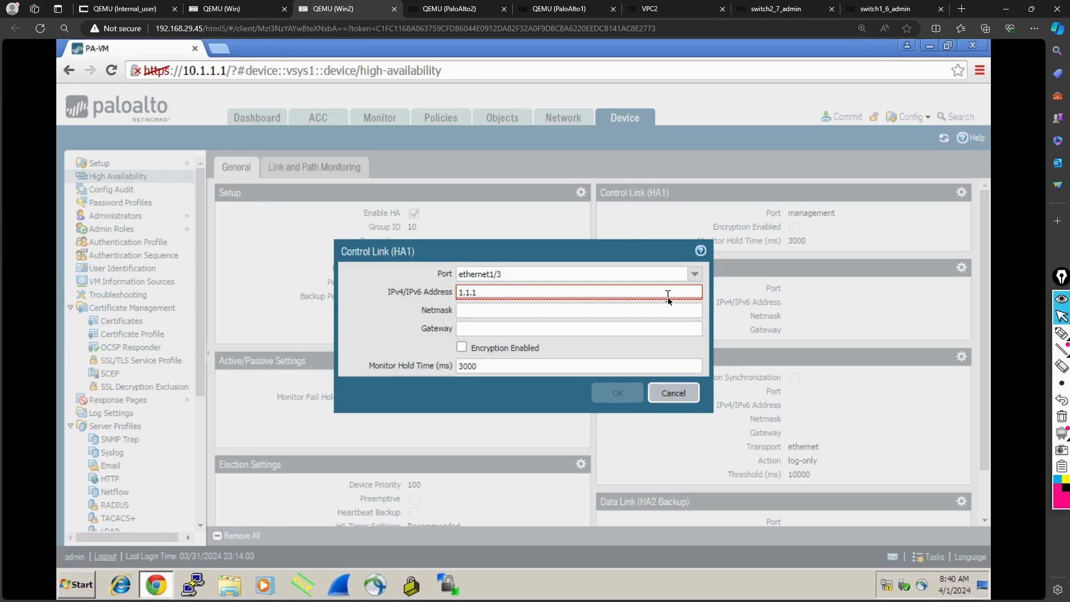
type(".2")
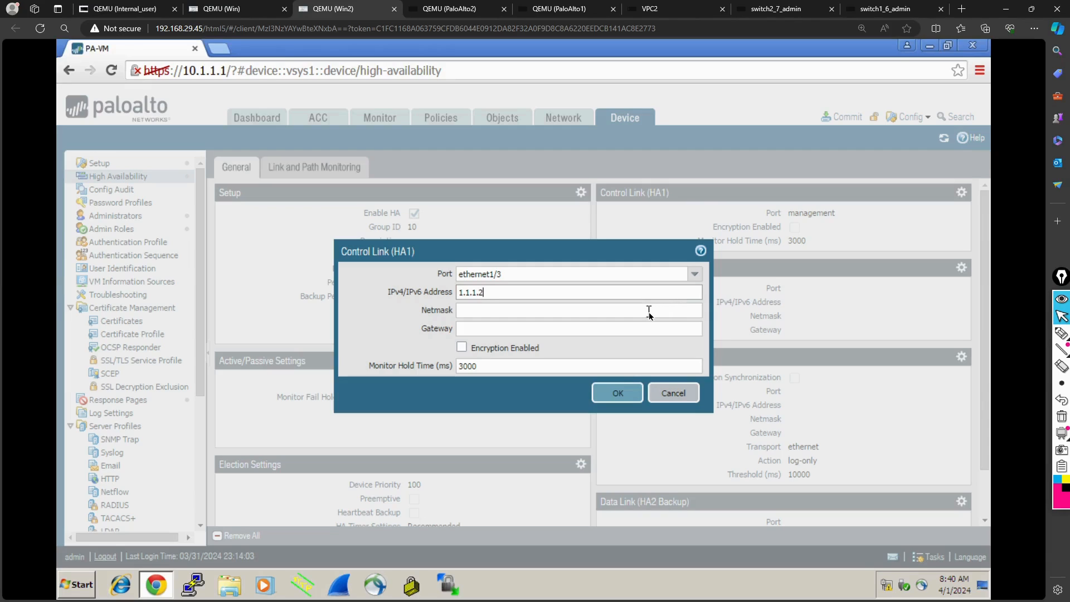
- Set the HA1 control link netmask to 255.255.255.252, leave the gateway empty, and save the settings
left_click(649, 312)
type("255")
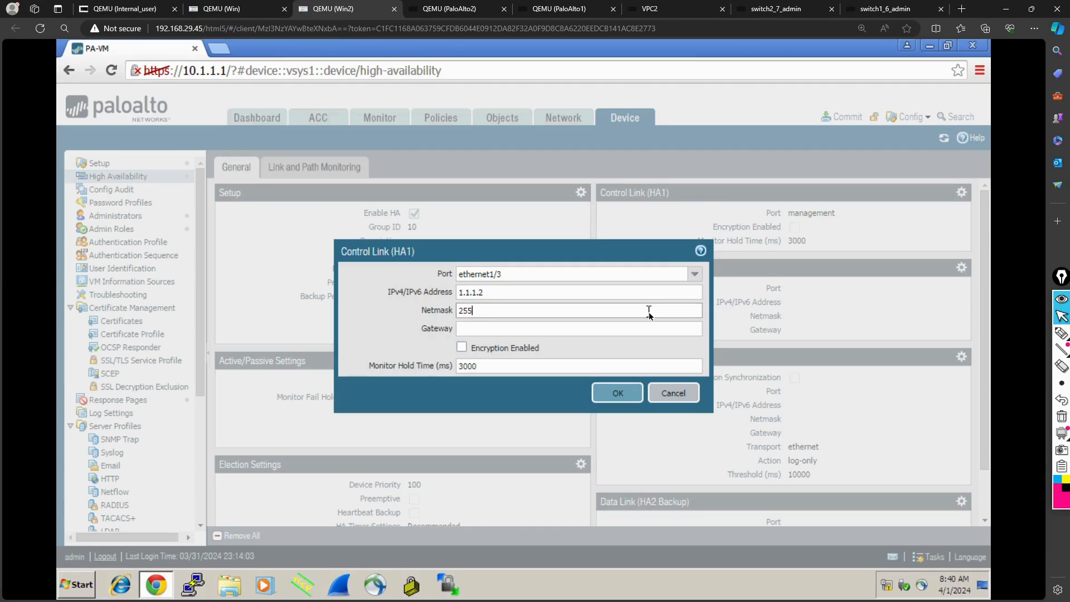
type(".255.255.252")
left_click(610, 332)
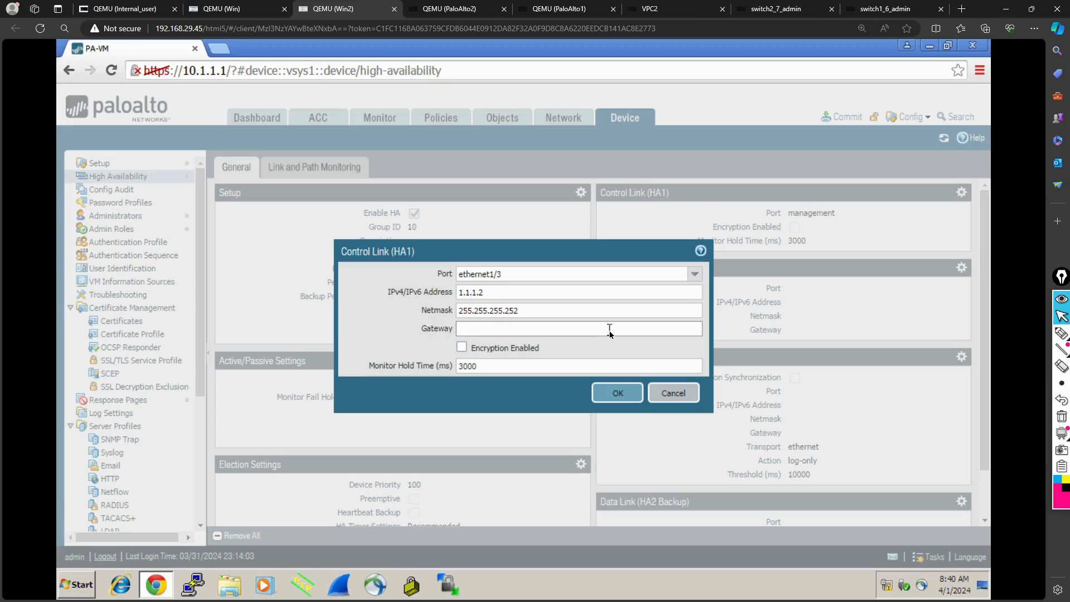
left_click(602, 329)
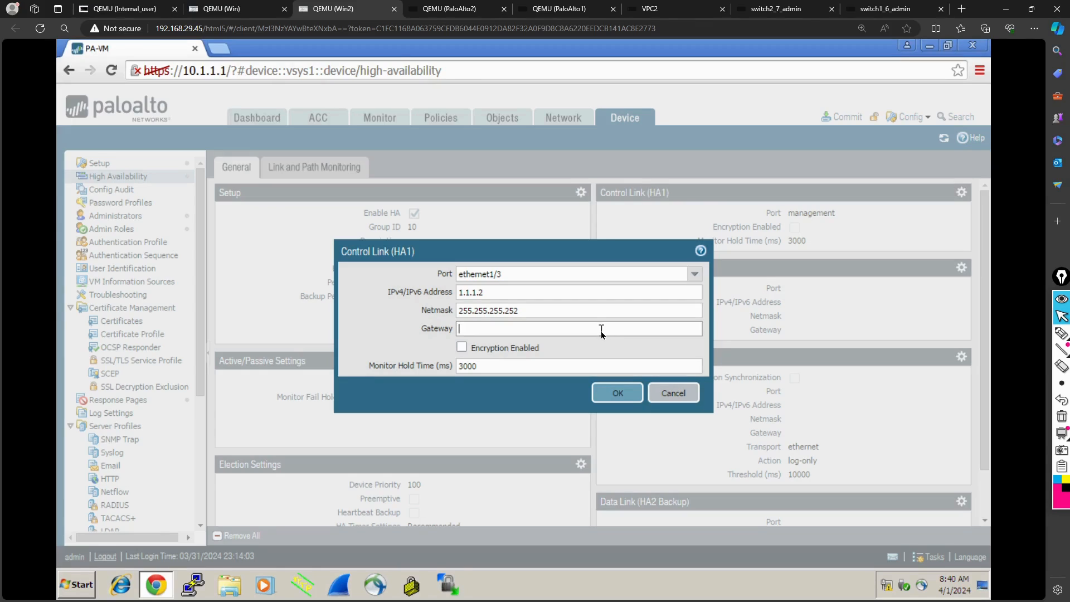
left_click(618, 394)
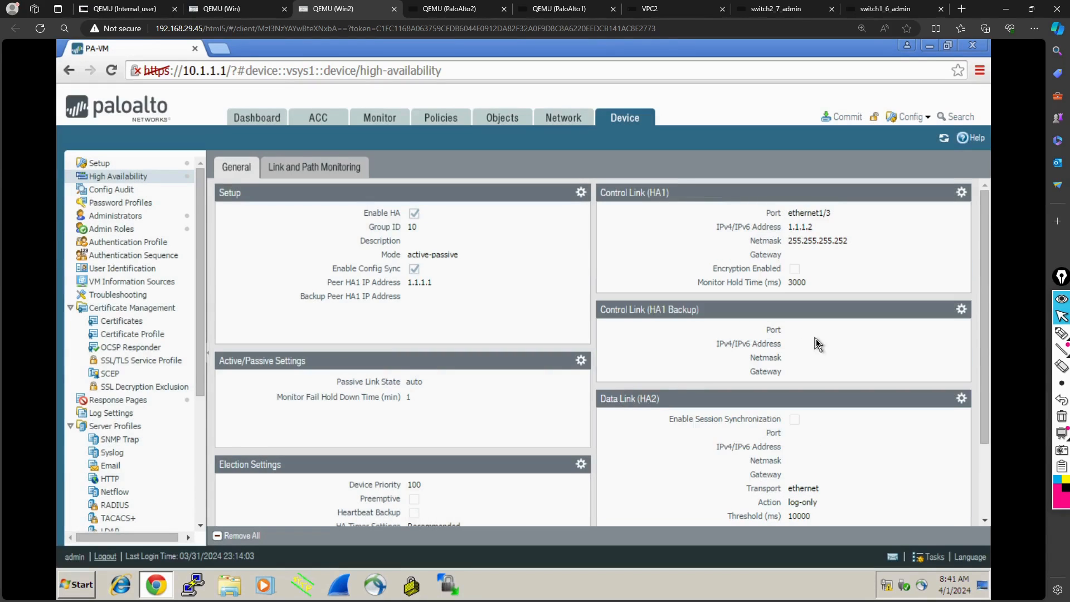
- Enable session synchronization on the HA2 data link with port ethernet1/4 and ethernet transport, and save it
left_click(962, 399)
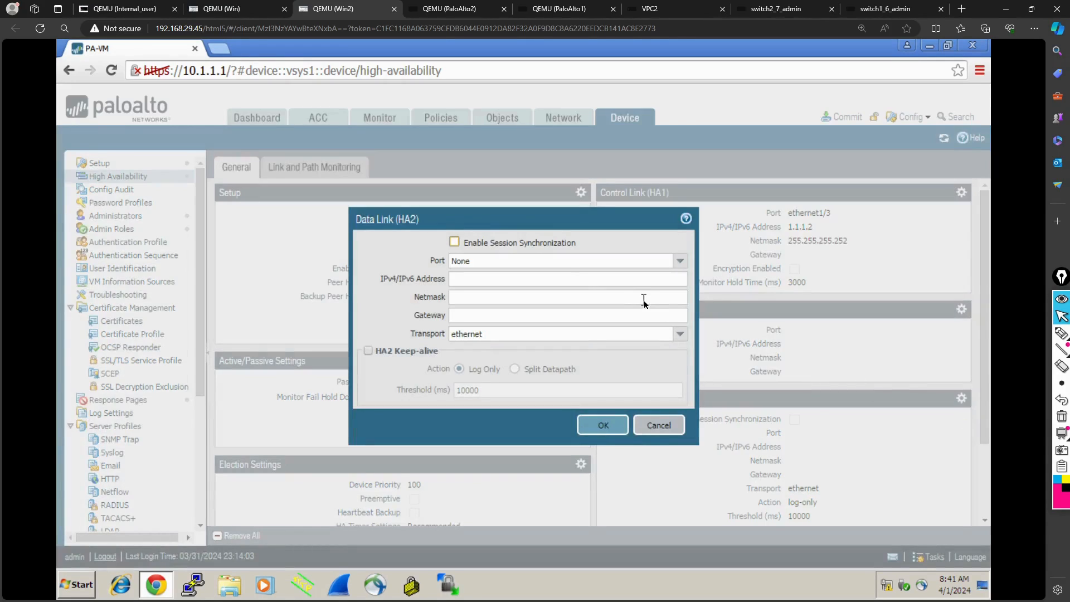
left_click(461, 242)
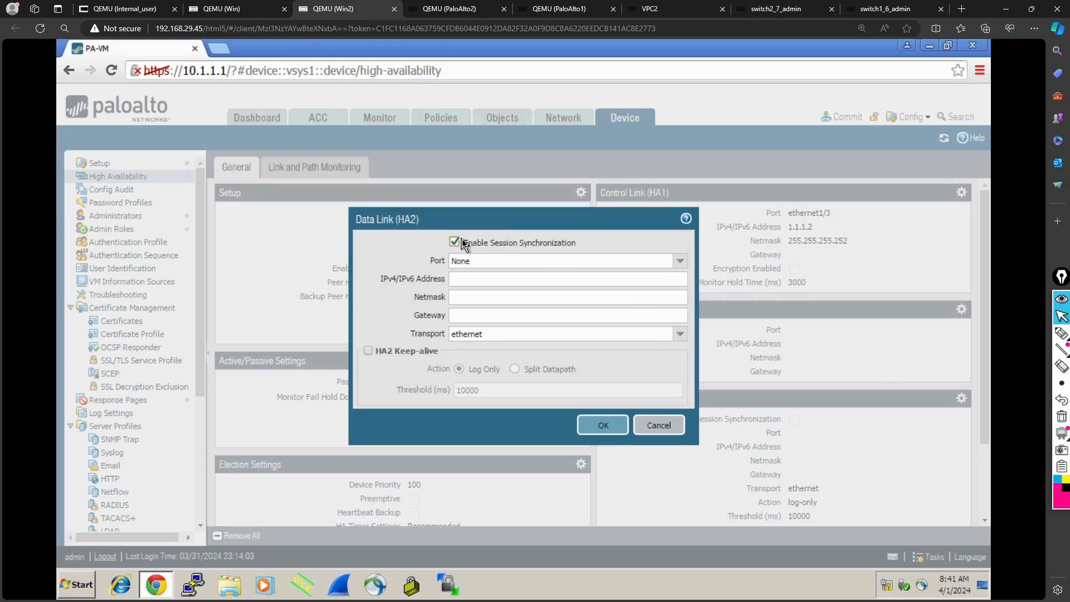
left_click(681, 335)
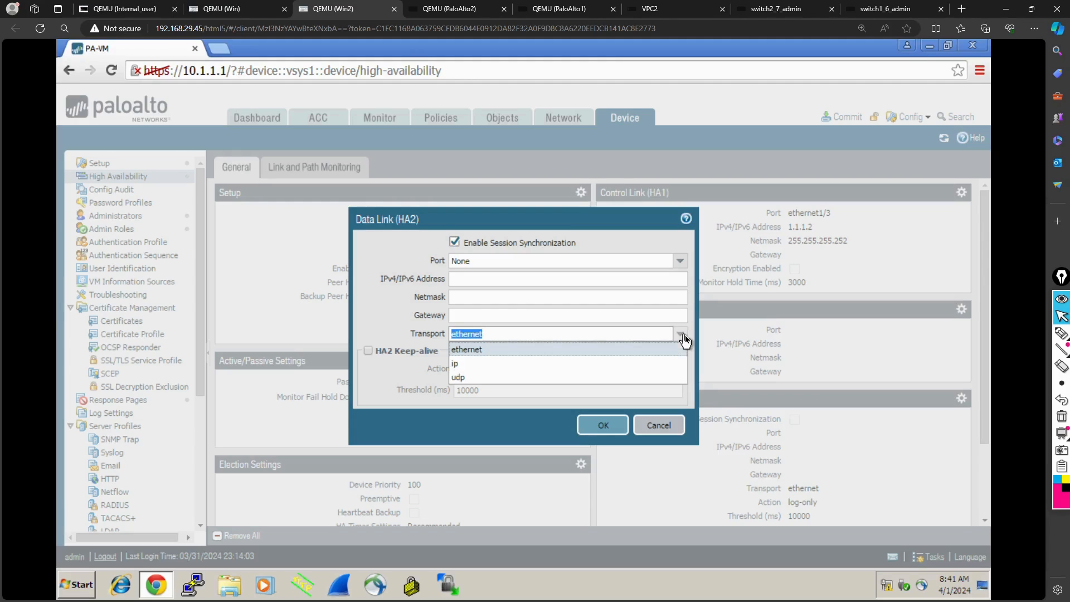
left_click(685, 337)
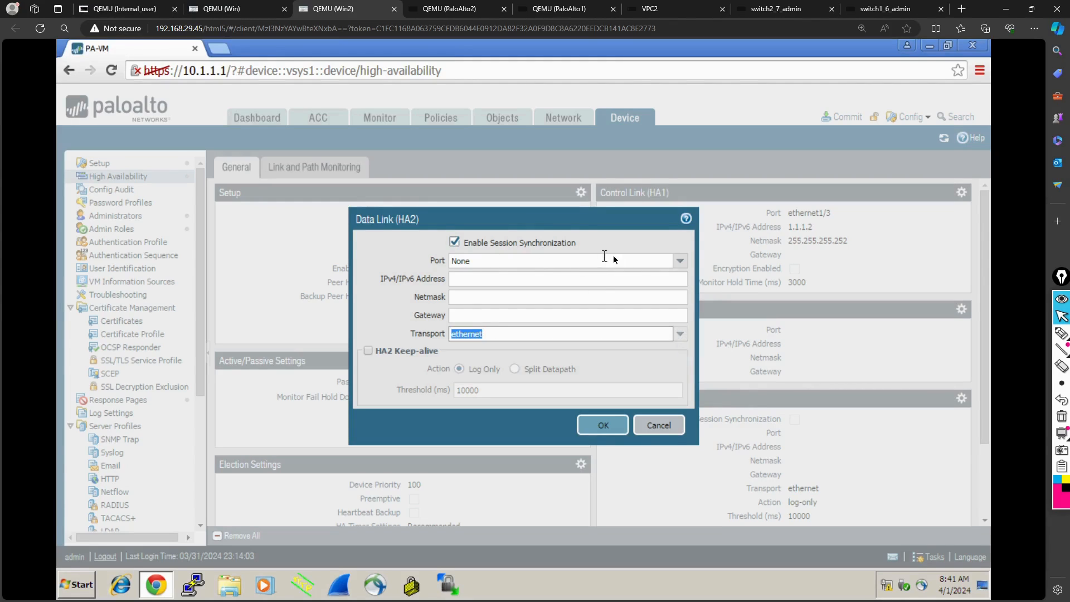
left_click(679, 261)
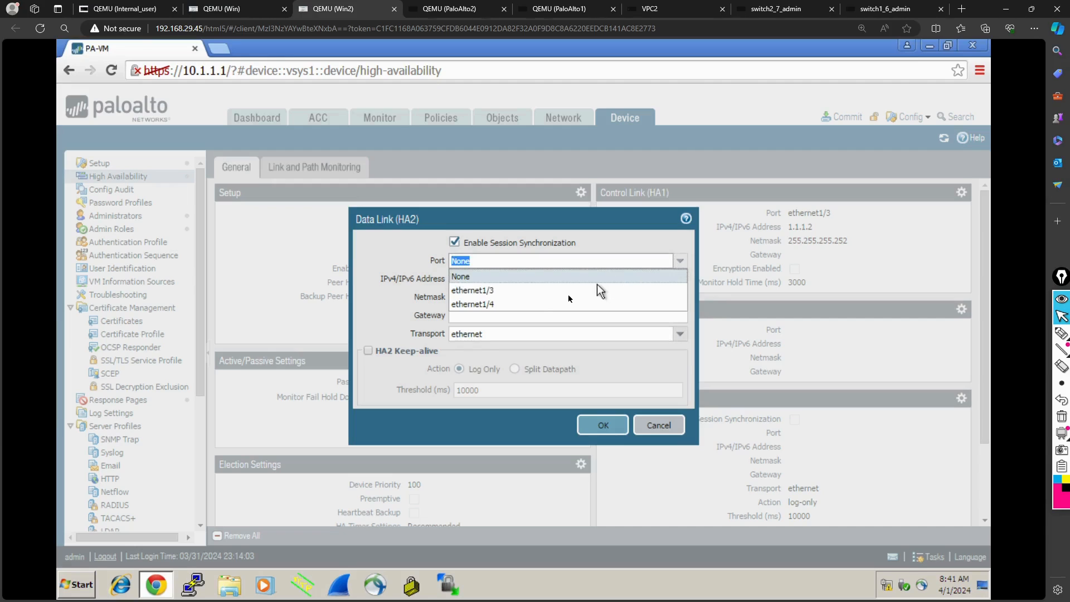
left_click(517, 305)
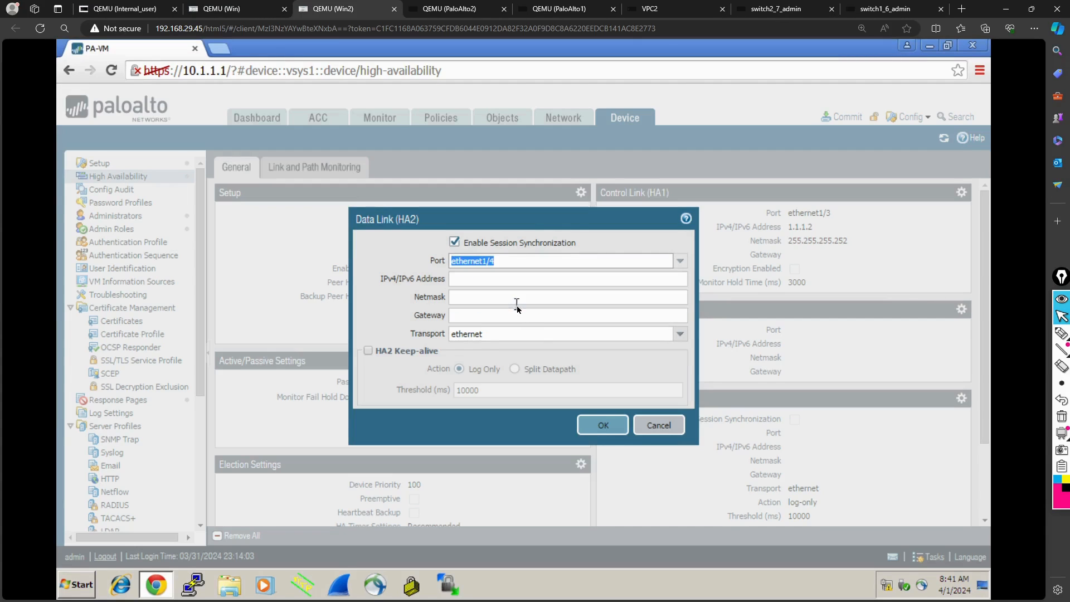
left_click(597, 426)
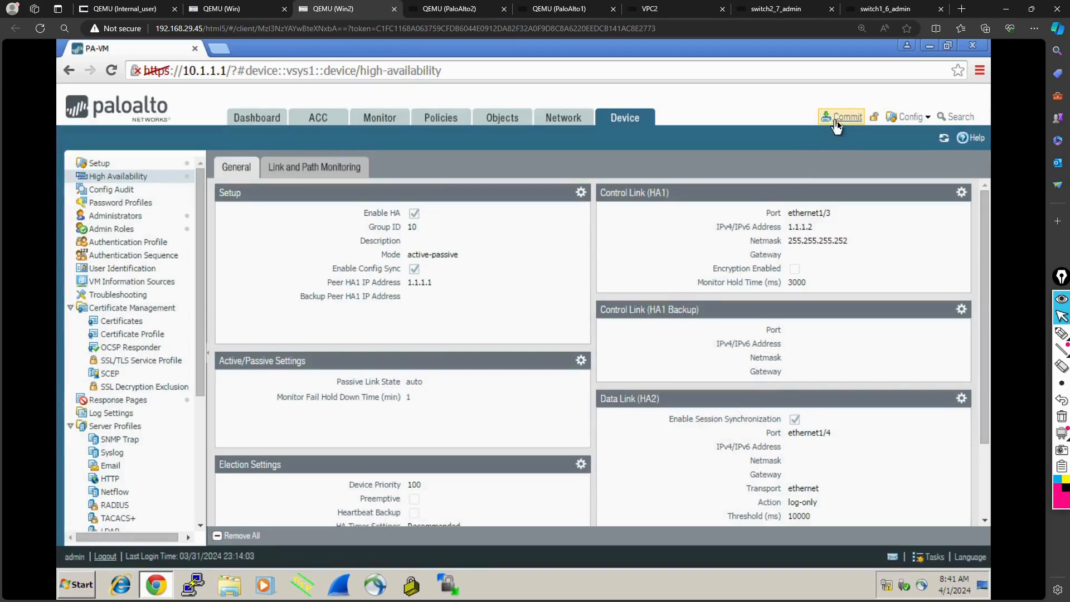
- On the 192.168.1.1 firewall in Win, close the commit status and examine the High Availability status on the dashboard
left_click(256, 8)
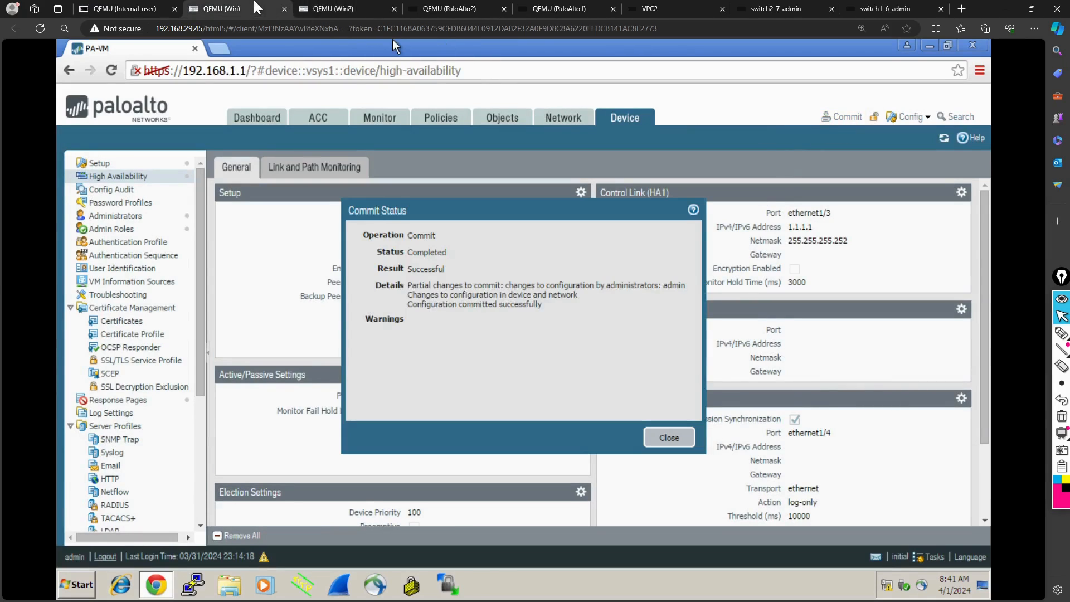
left_click(669, 438)
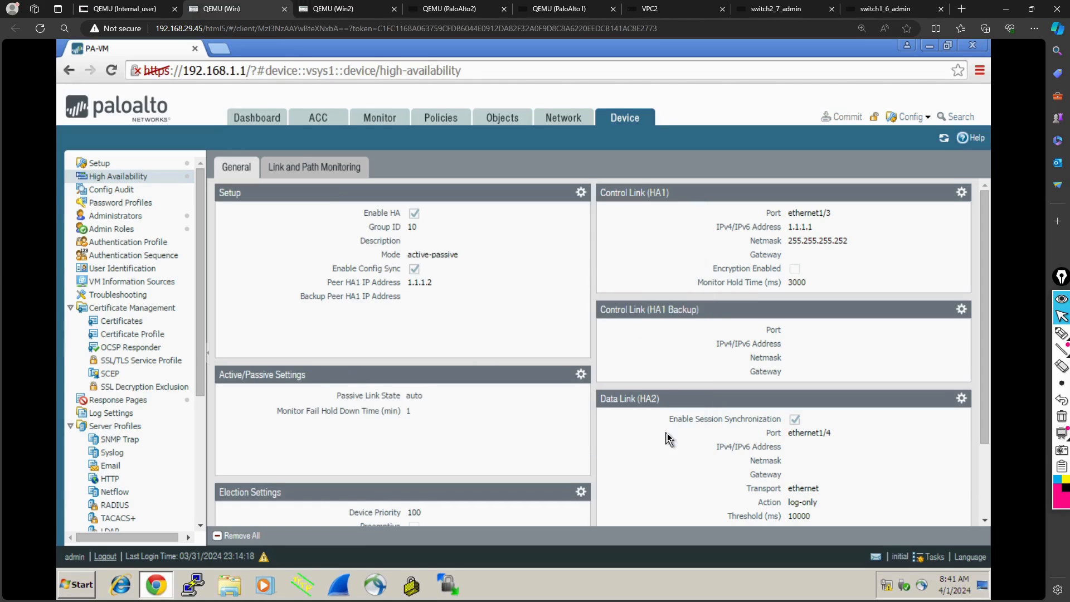
left_click(262, 119)
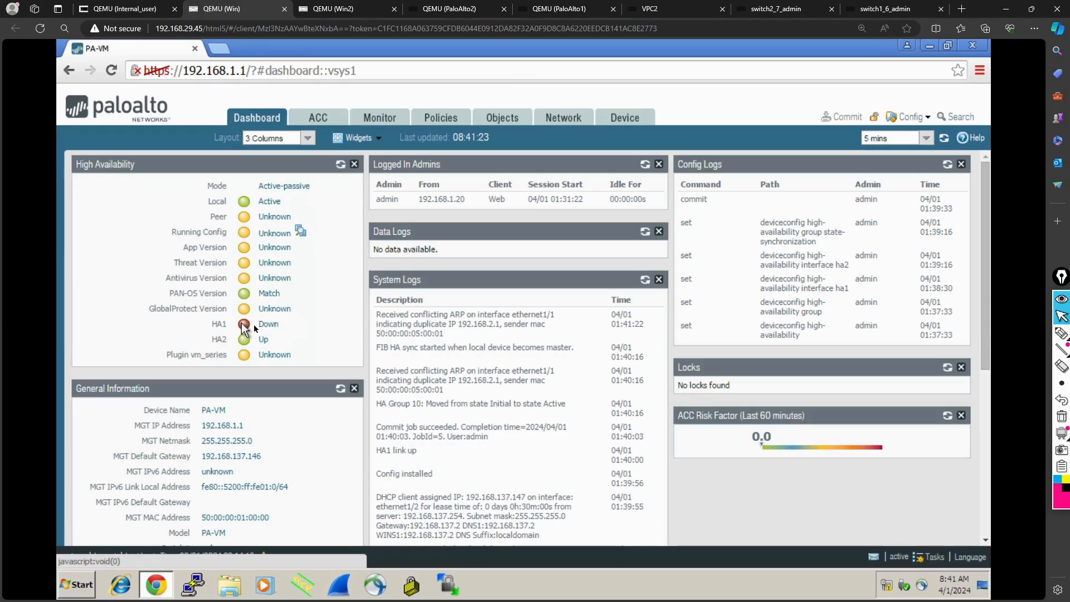
- Return to the 10.1.1.1 firewall in Win2, commit the admin's changes, and close the commit status
left_click(363, 14)
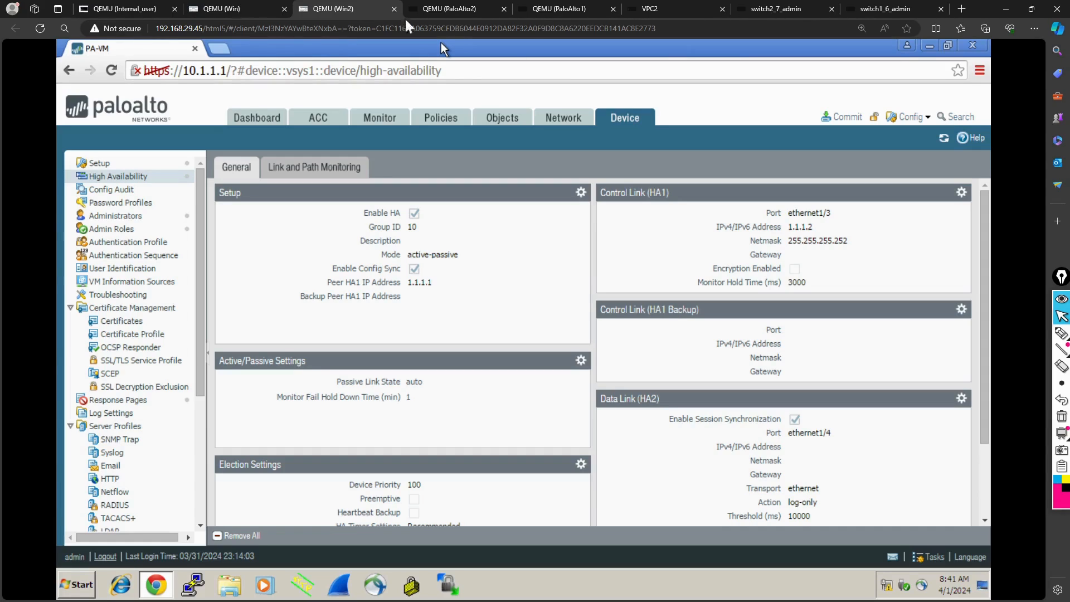
left_click(843, 120)
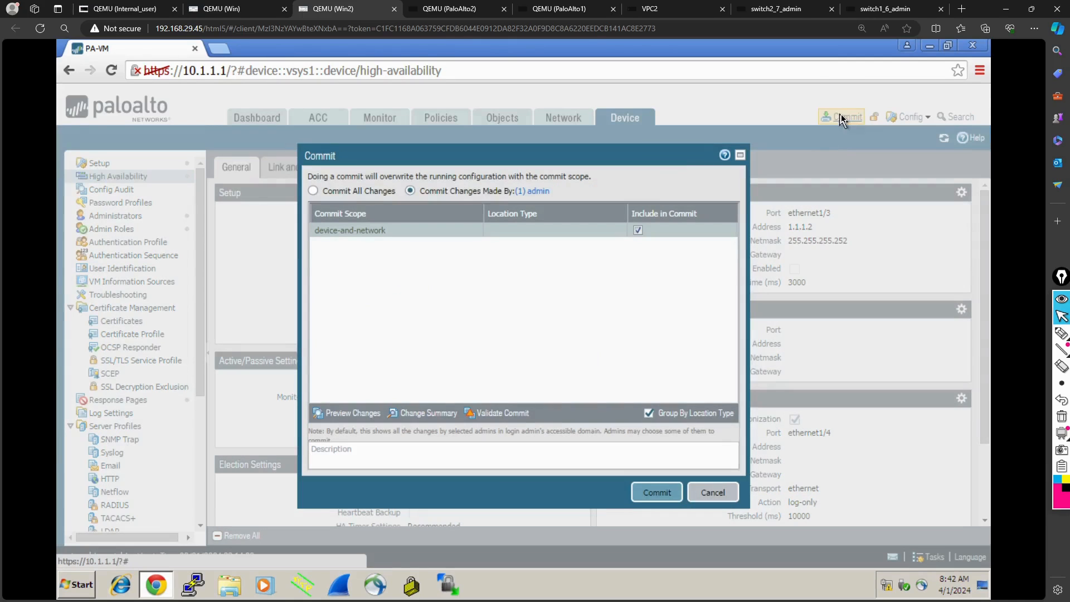
left_click(656, 497)
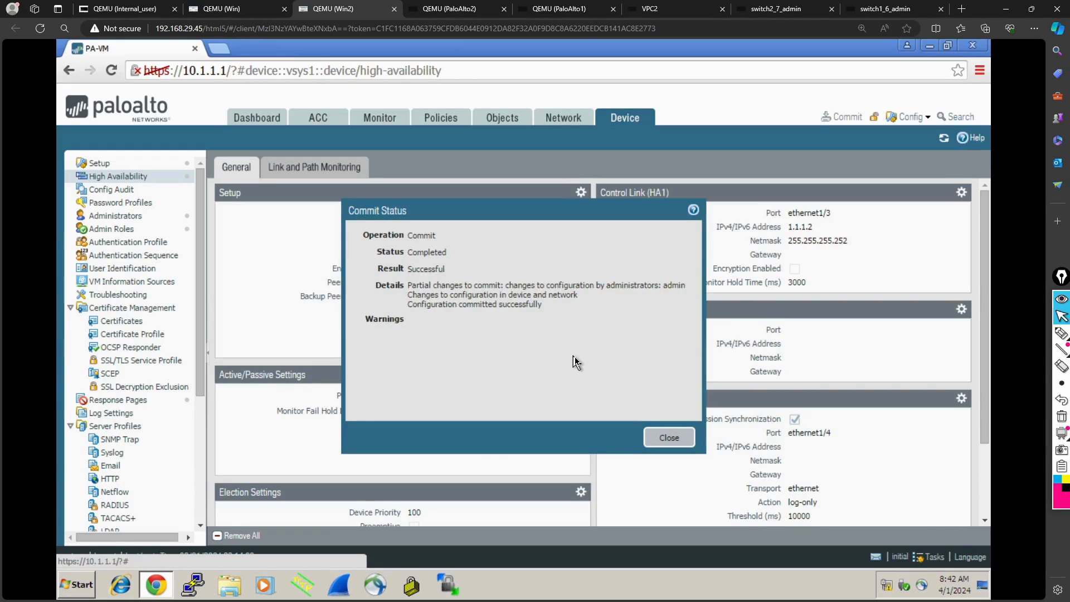
left_click(657, 438)
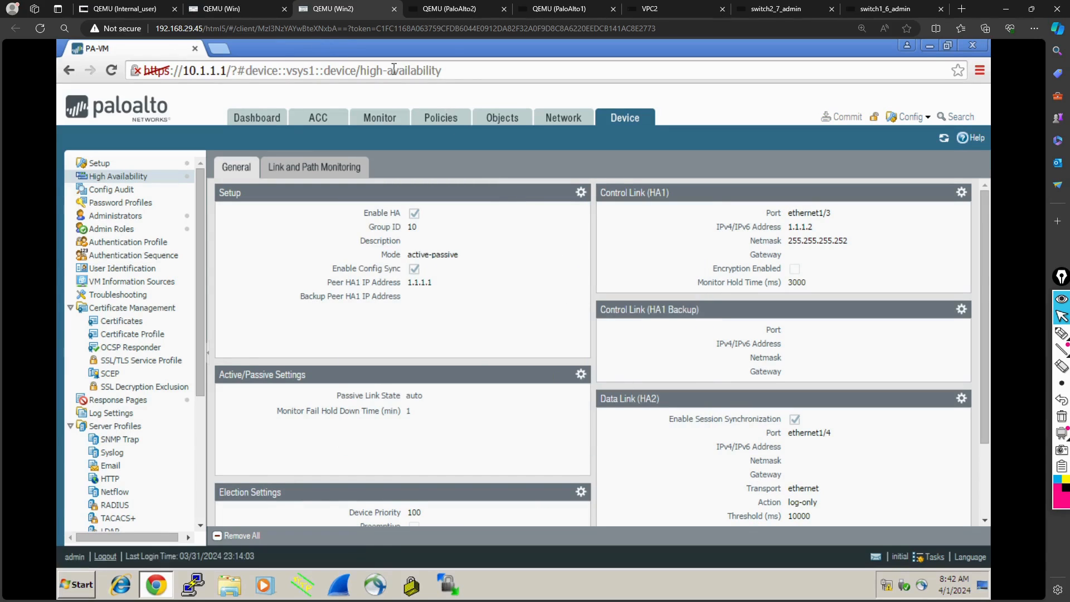
- Compare the High Availability status on both firewalls' dashboards, refreshing the widget on 192.168.1.1
left_click(229, 17)
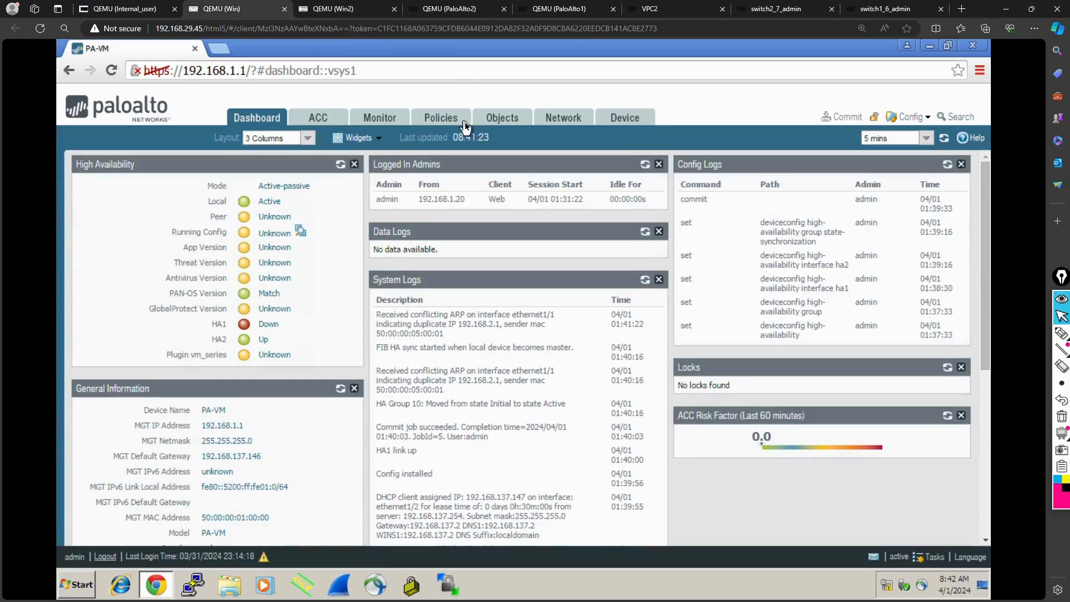
left_click(341, 165)
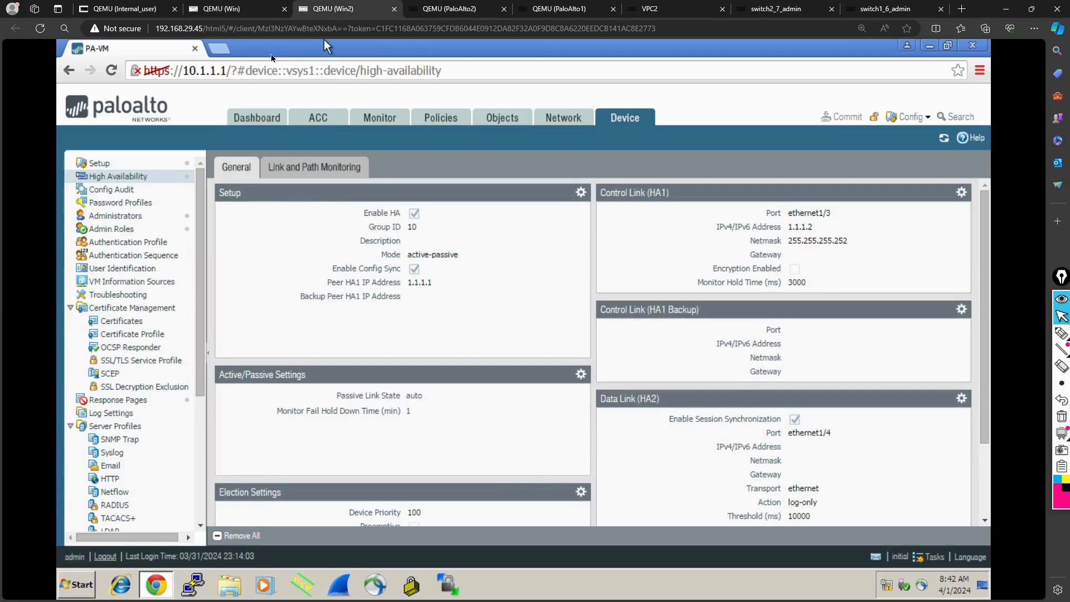
left_click(258, 118)
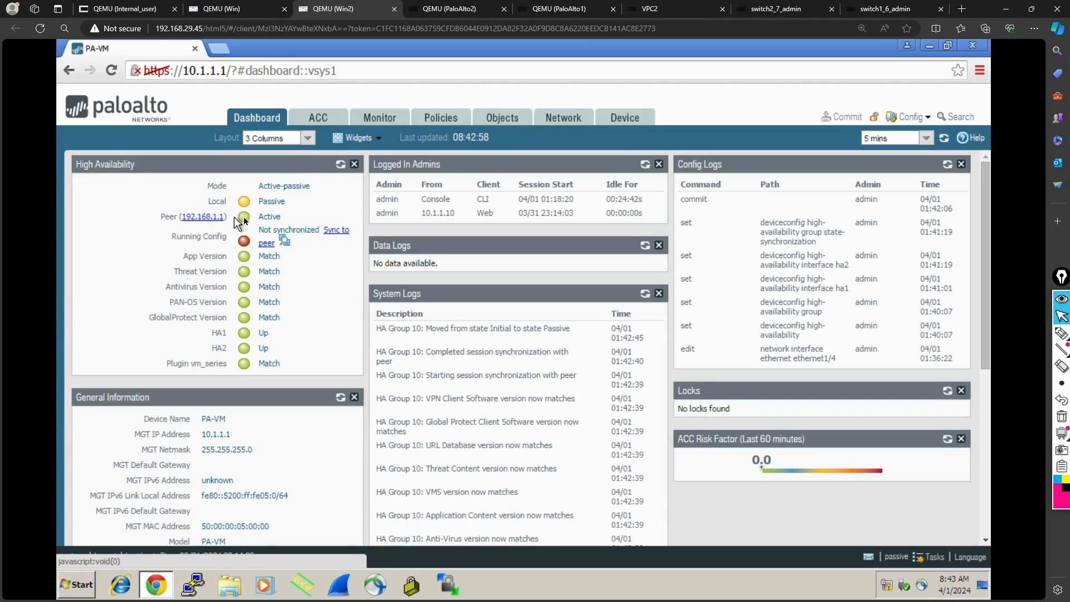
left_click(245, 9)
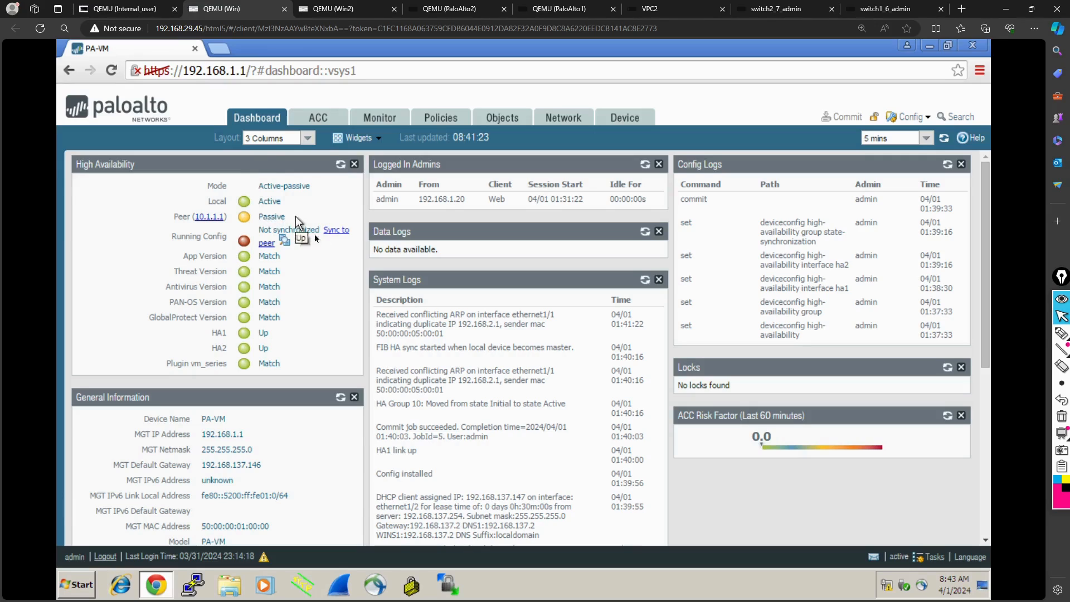
left_click(341, 164)
left_click(341, 166)
- On the 10.1.1.1 firewall in Win2, set the device priority to 90 in the HA election settings and commit the admin's changes
left_click(330, 11)
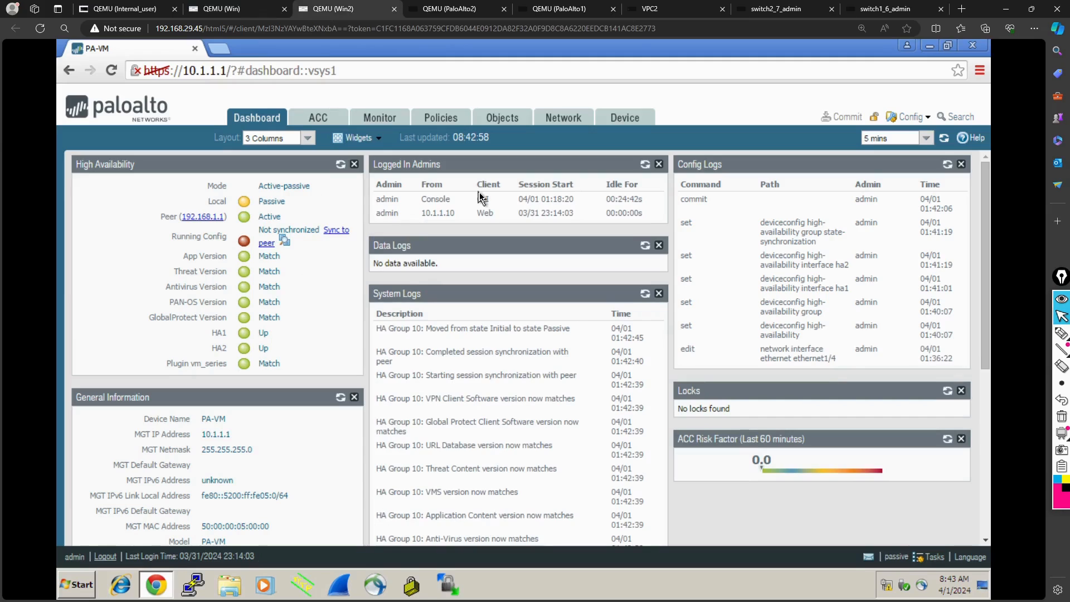
left_click(625, 117)
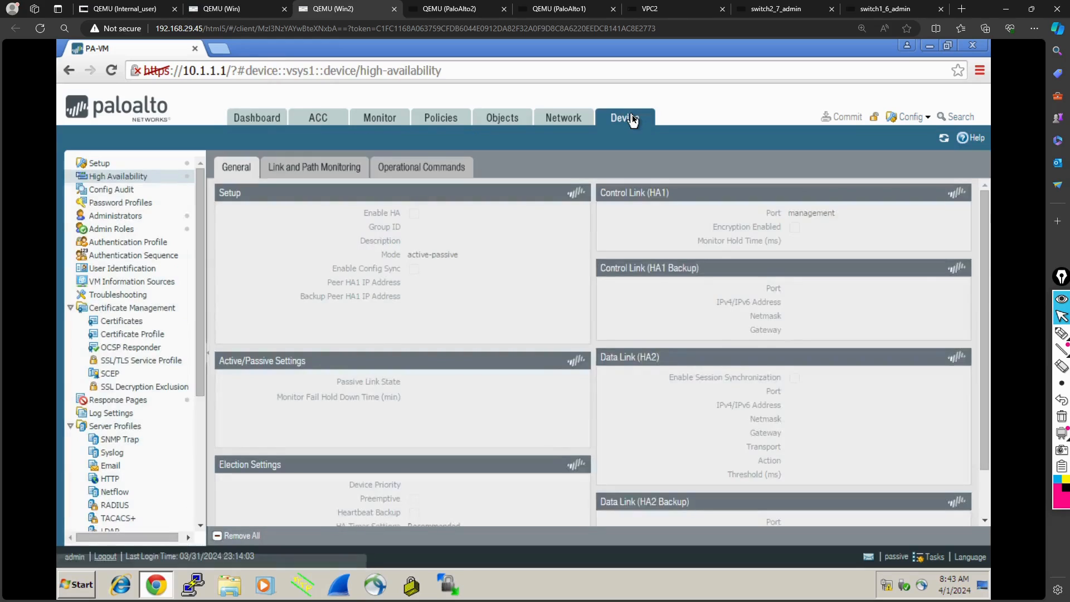
scroll(481, 319, "down", 3)
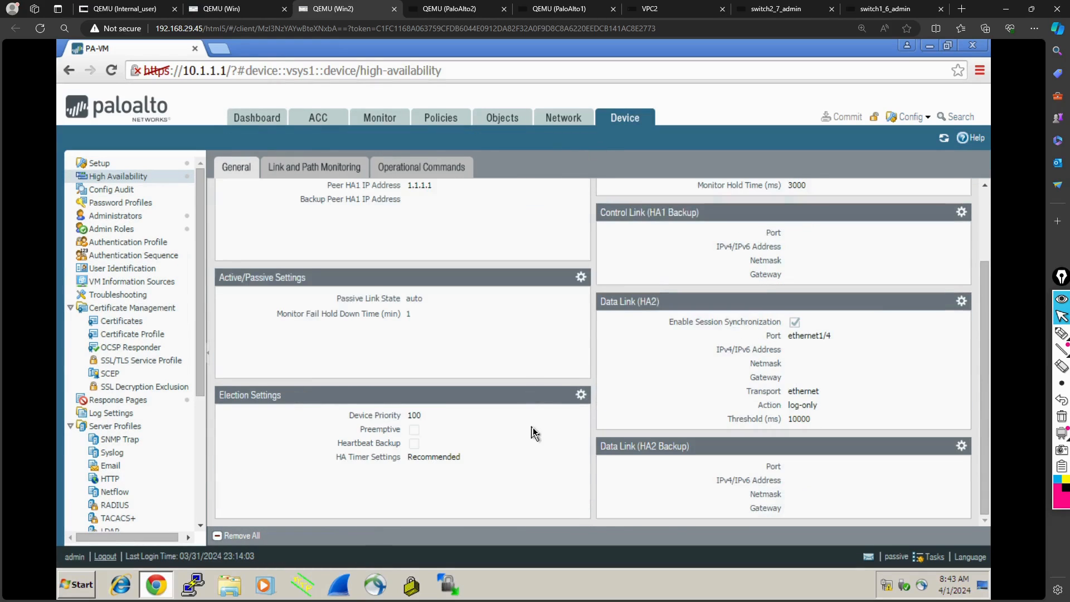
left_click(581, 398)
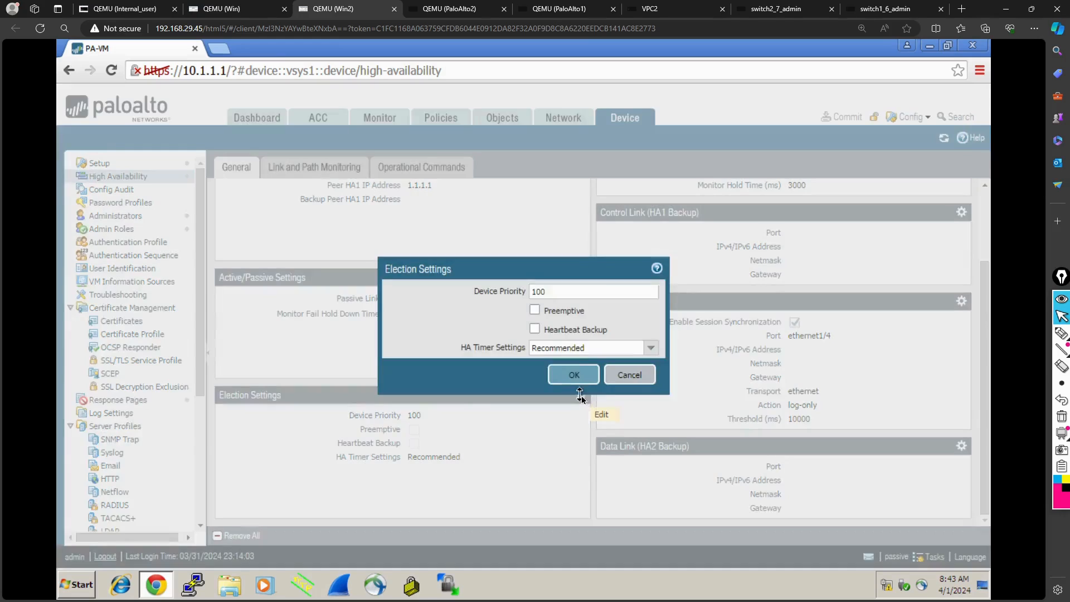
key("BackSpace")
key("BackSpace")
key("BackSpace")
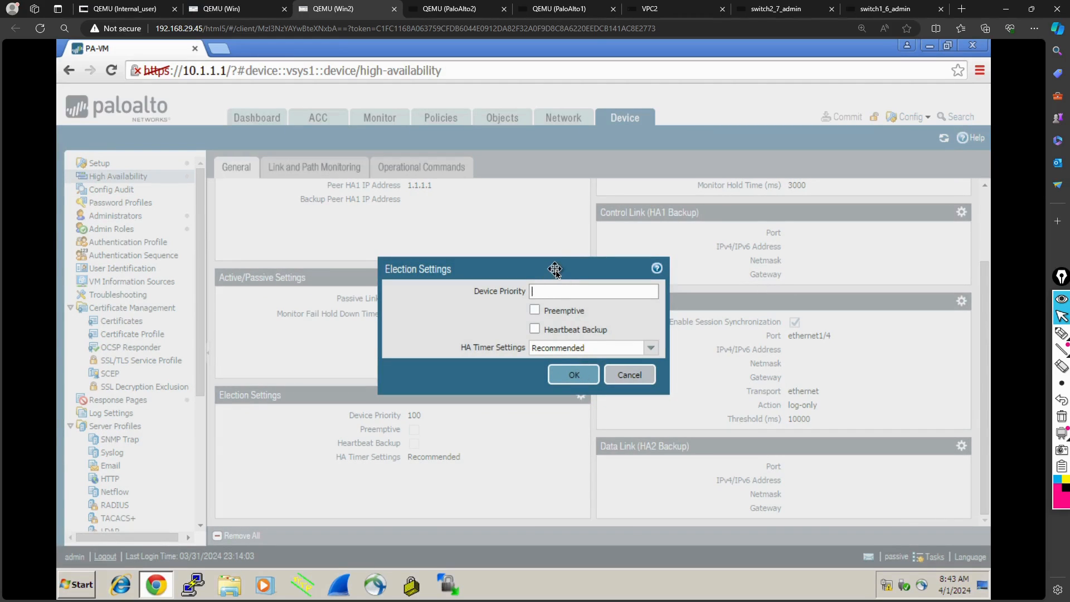
type("90")
left_click(569, 379)
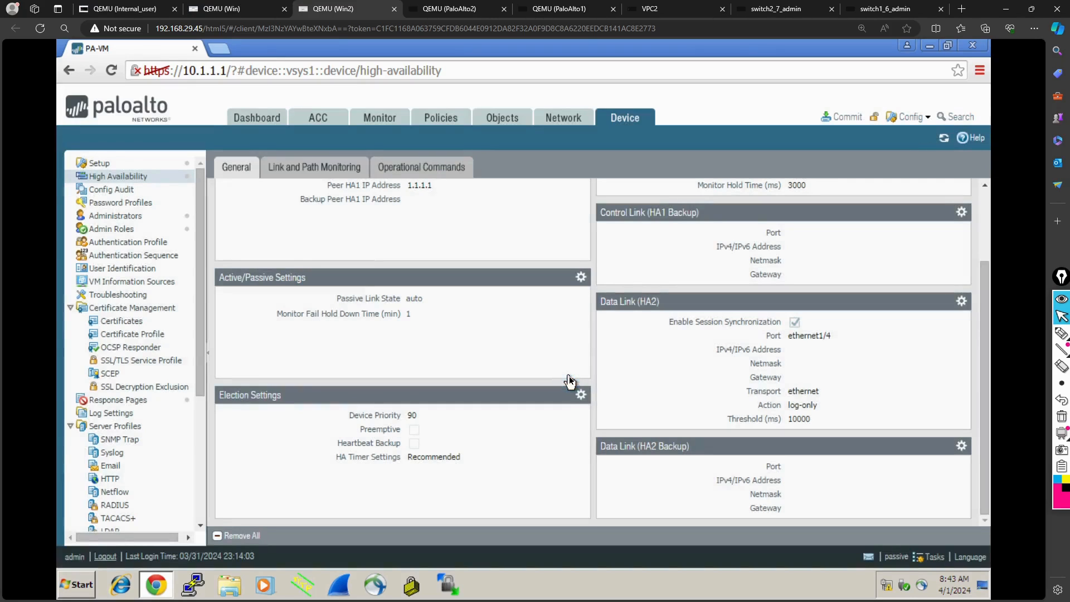
left_click(846, 118)
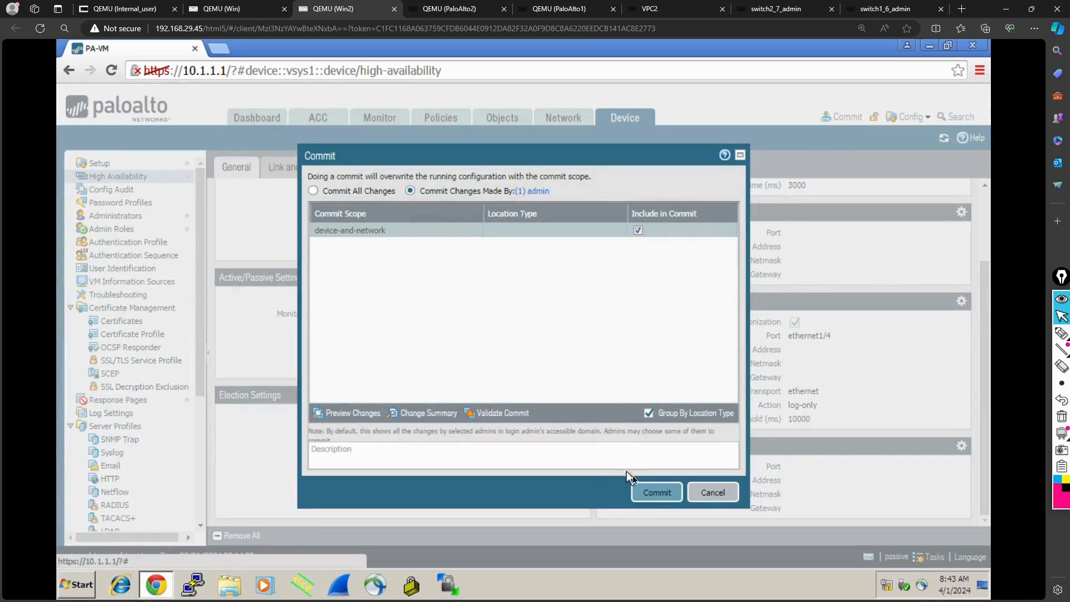
left_click(644, 491)
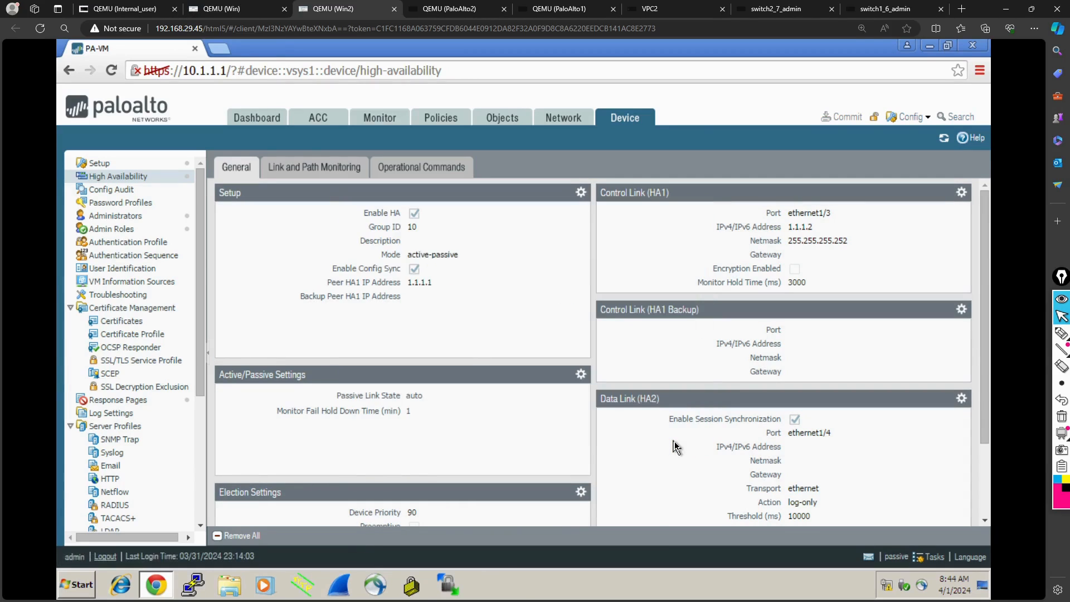
- On the 10.1.1.1 firewall in Win2, examine the dashboard's High Availability status and the NAT and Security policy rules
left_click(272, 125)
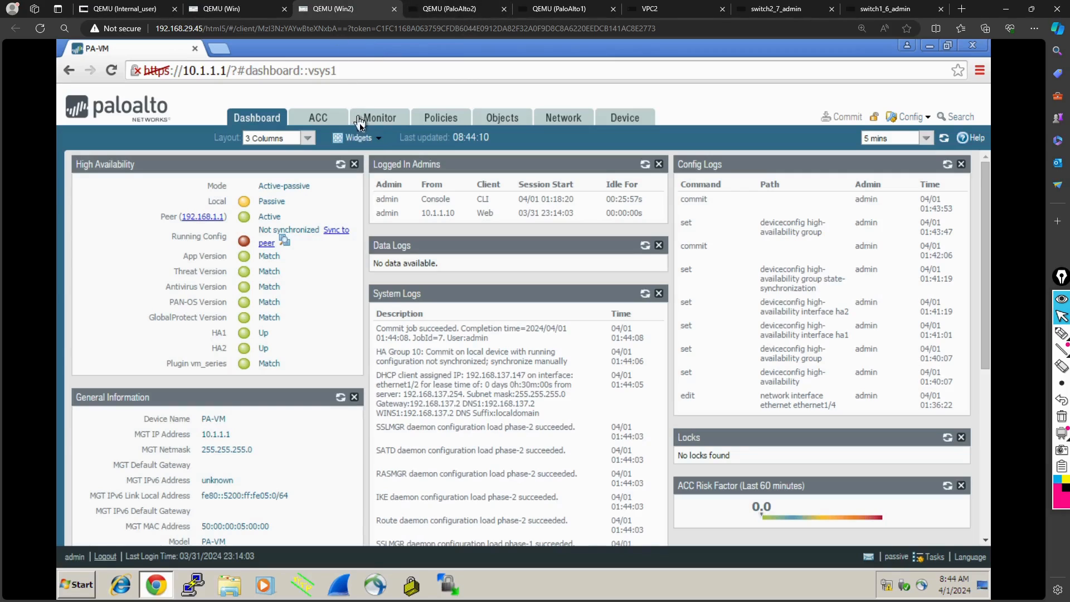
left_click(439, 117)
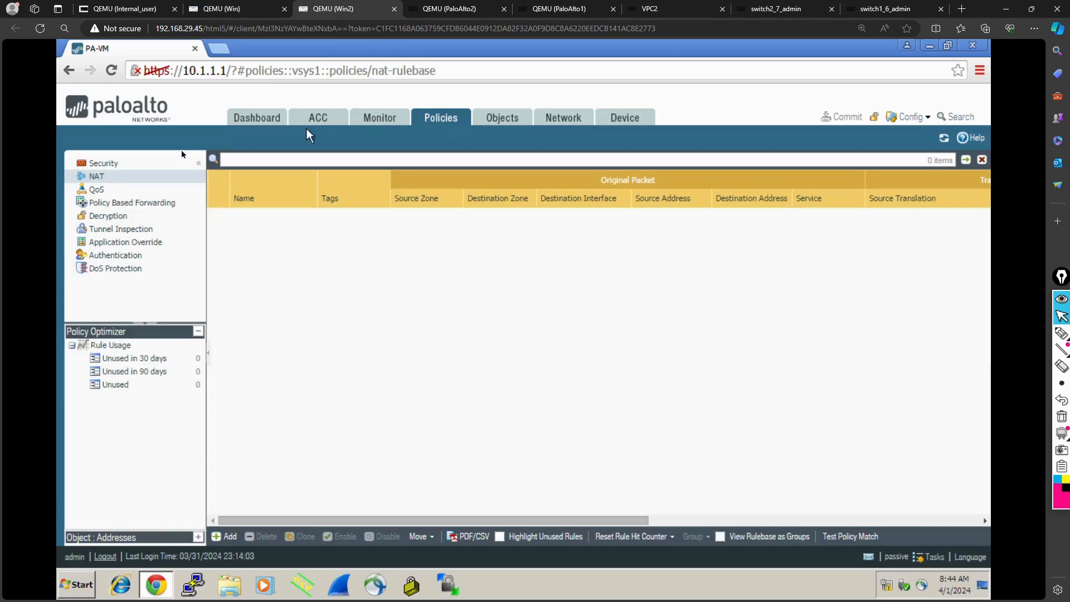
left_click(104, 163)
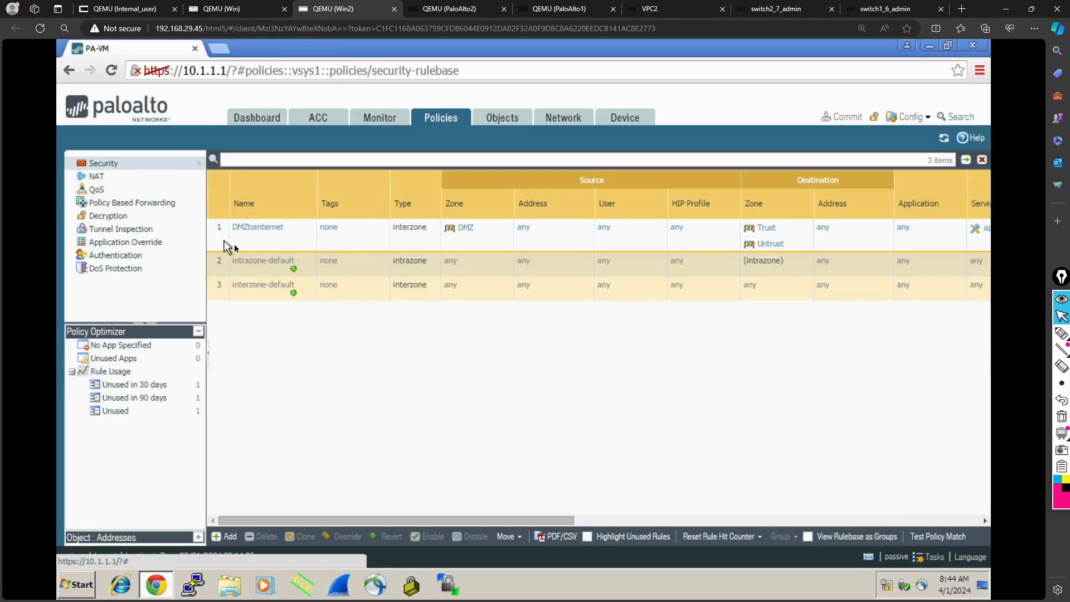
- From the 192.168.1.1 firewall in Win, synchronize the running configuration to the HA peer, checking the peer's dashboard in Win2 before confirming the overwrite
left_click(247, 11)
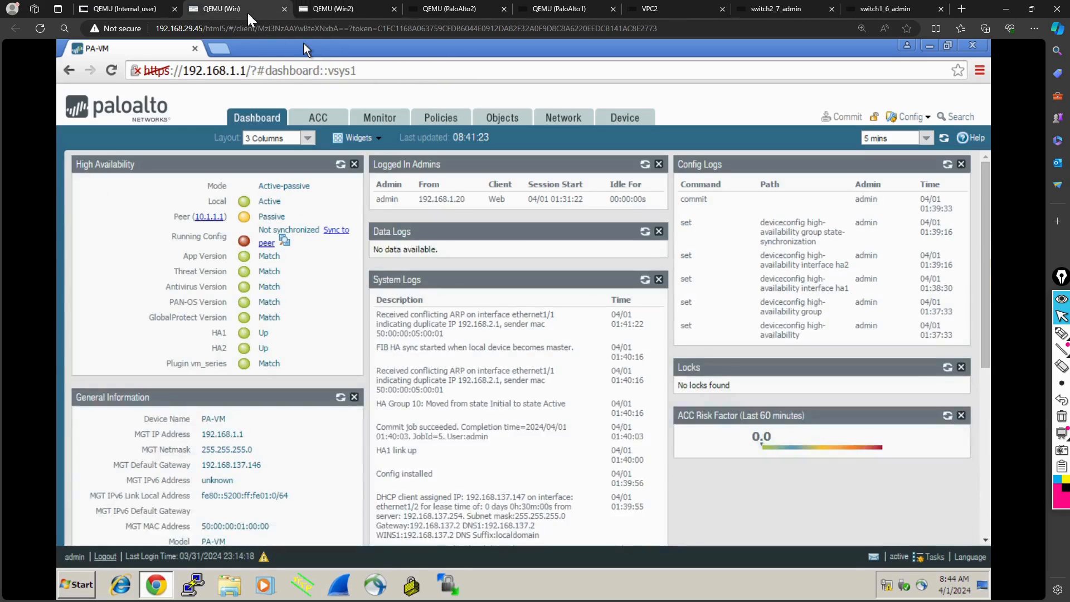
left_click(337, 234)
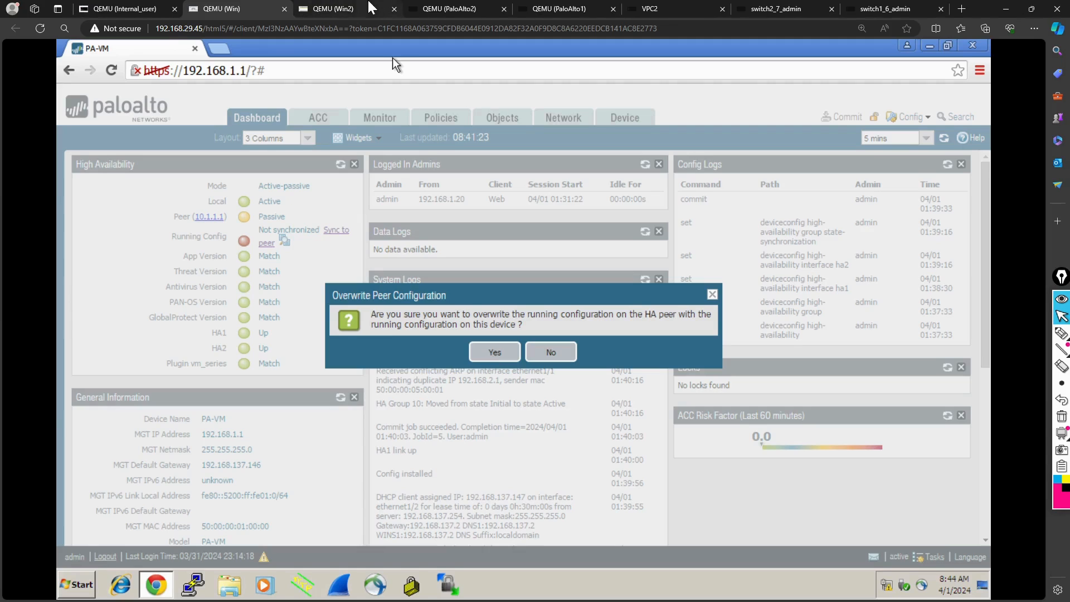
left_click(348, 8)
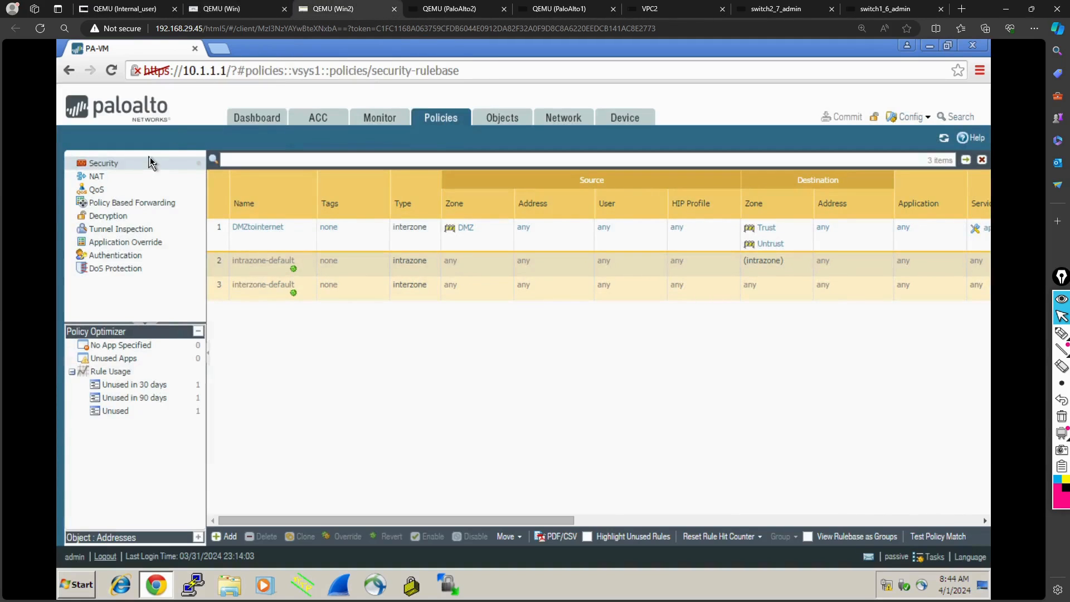
left_click(264, 126)
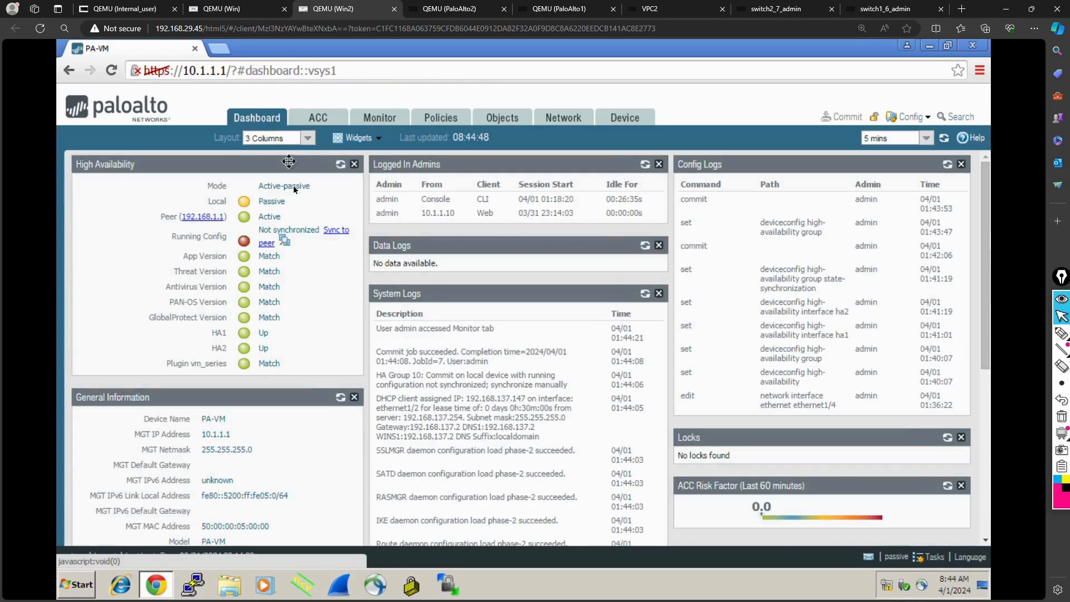
left_click(241, 8)
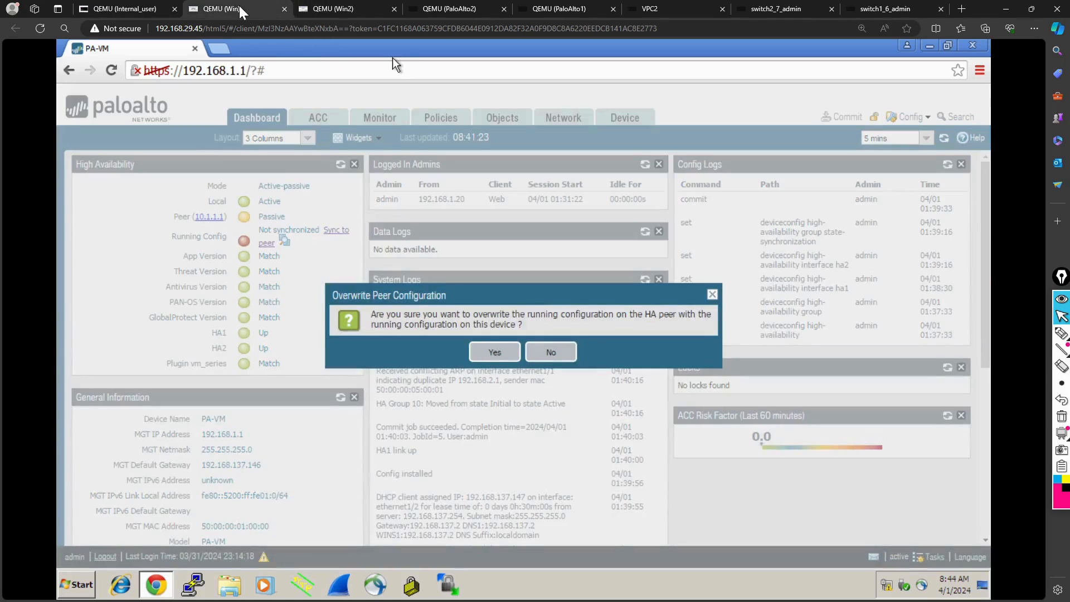
left_click(495, 354)
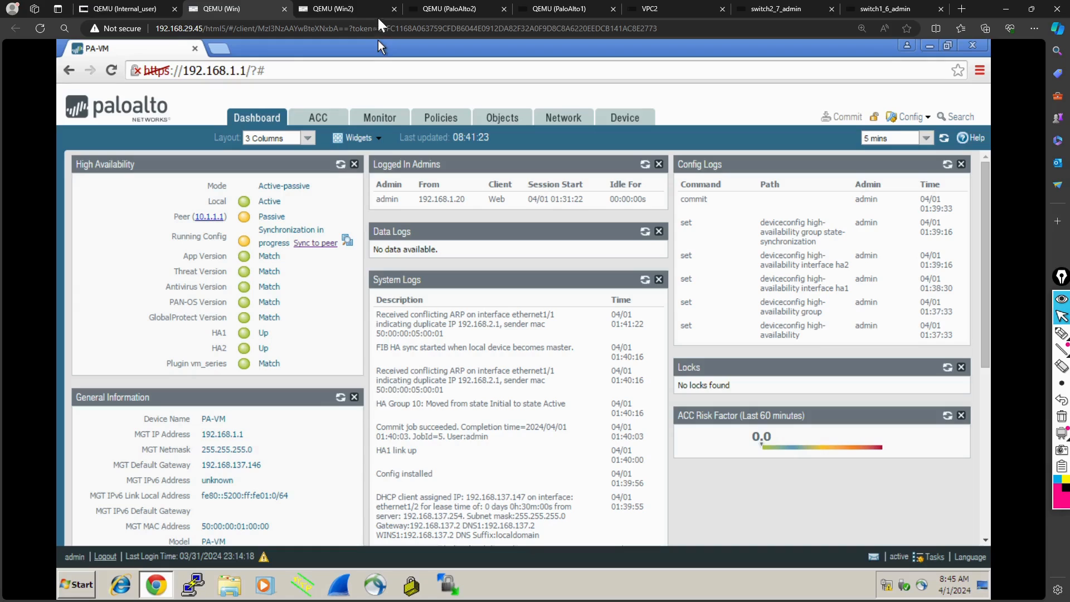
- Review the task list on 10.1.1.1 in Win2 and refresh the High Availability widget on 192.168.1.1 in Win
left_click(363, 11)
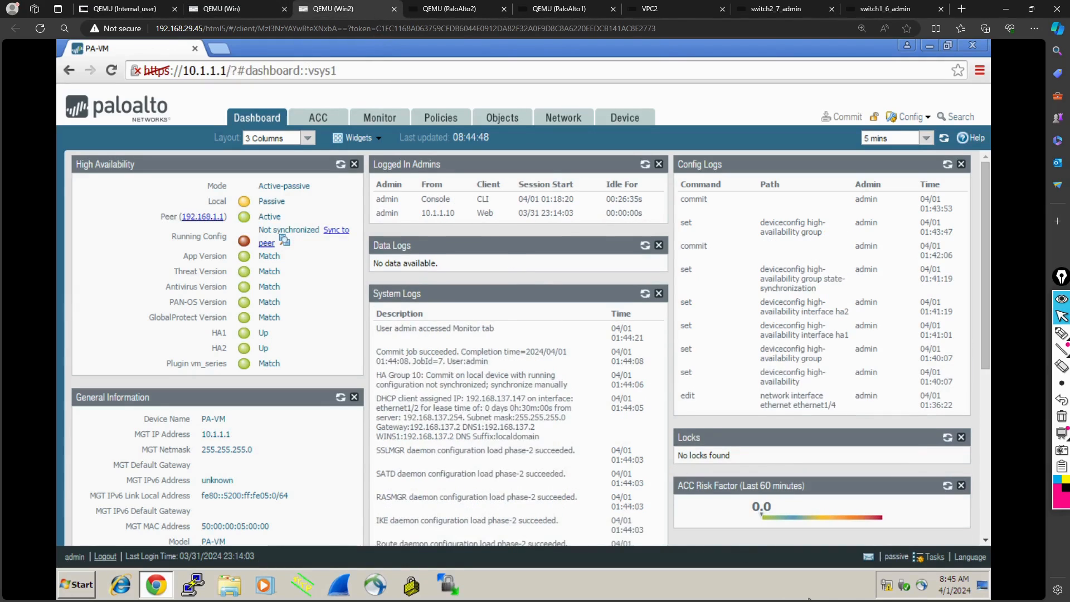
left_click(923, 560)
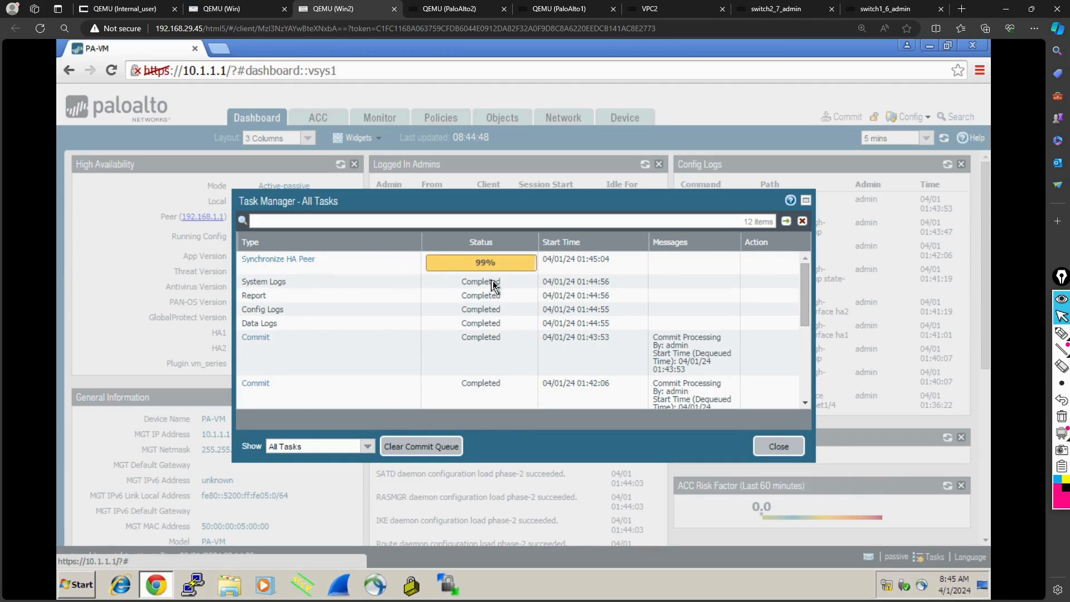
left_click(778, 447)
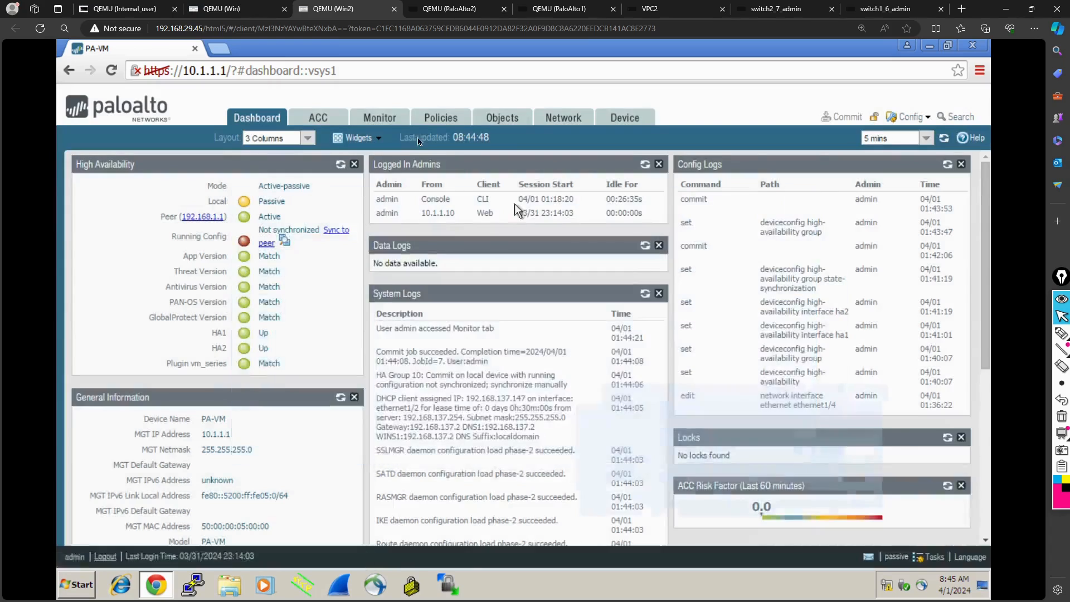
left_click(223, 9)
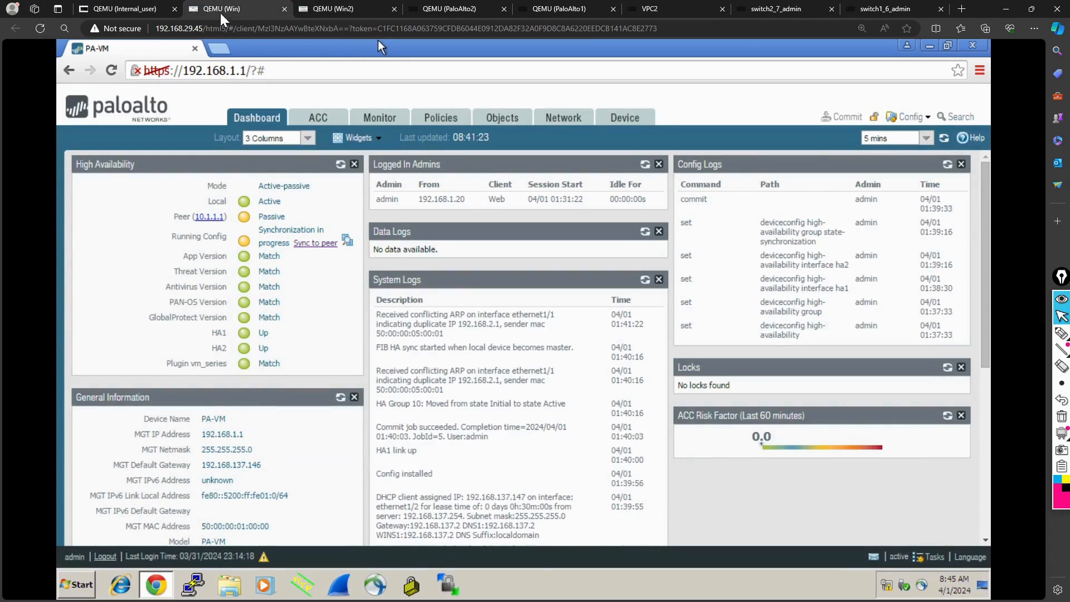
left_click(342, 166)
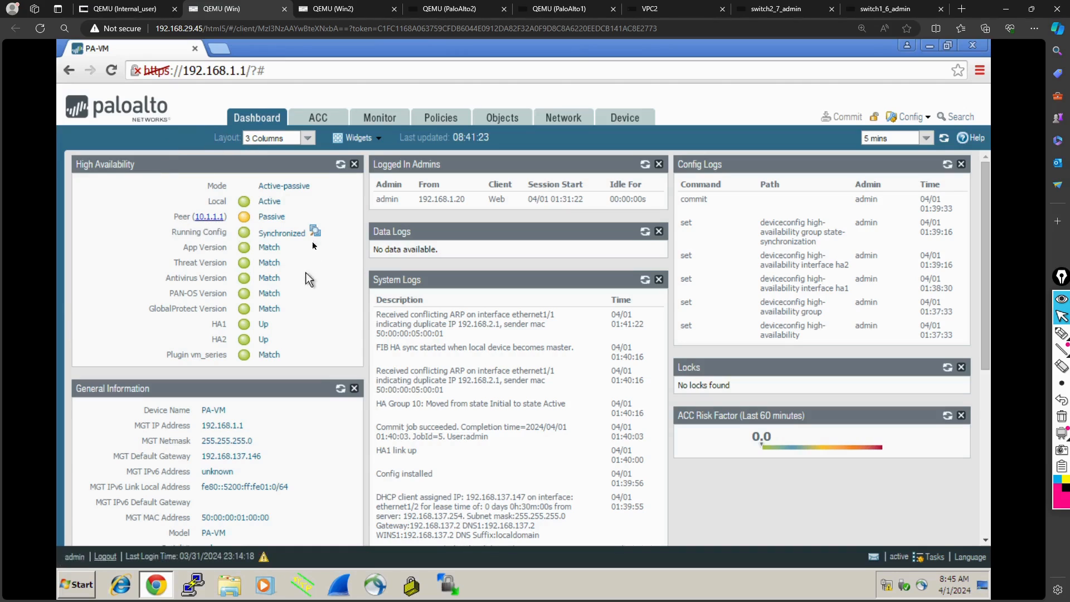
- On the 10.1.1.1 firewall in Win2, refresh the High Availability widget and examine the Security and NAT policy rules
left_click(331, 12)
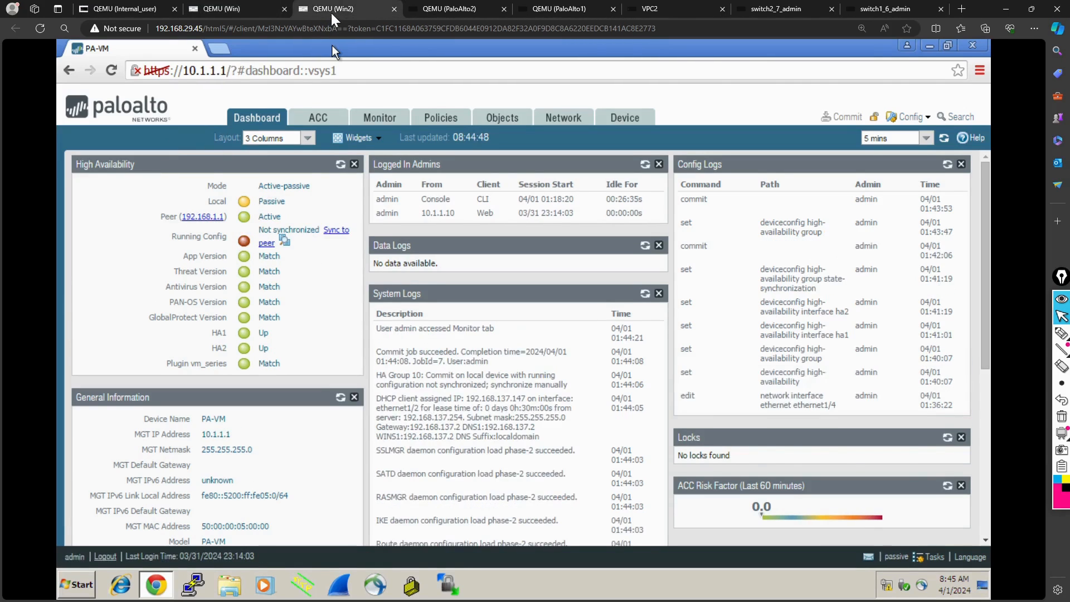
left_click(340, 166)
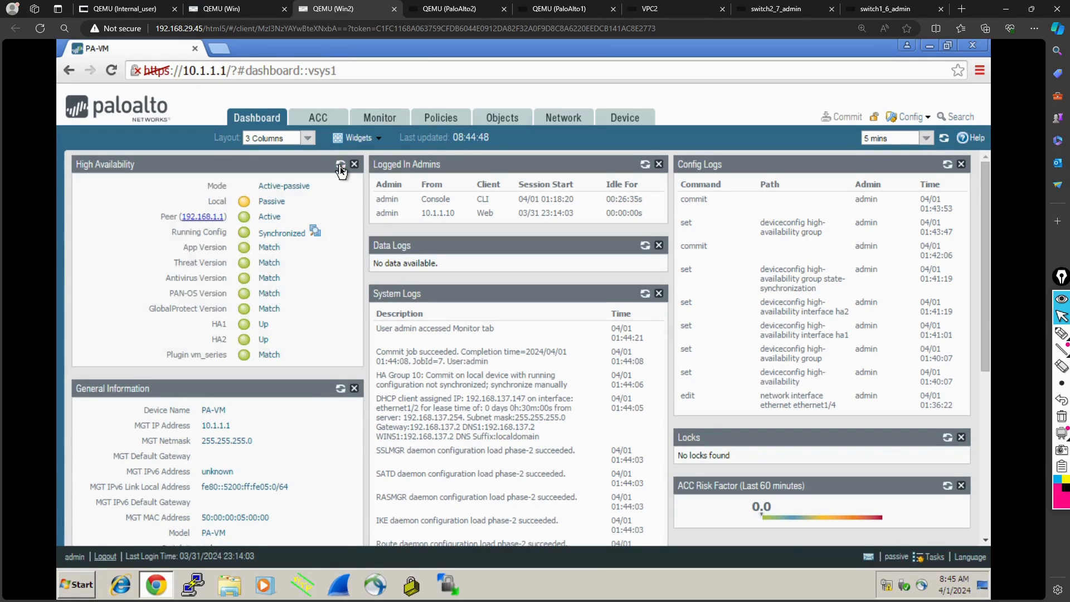
left_click(448, 123)
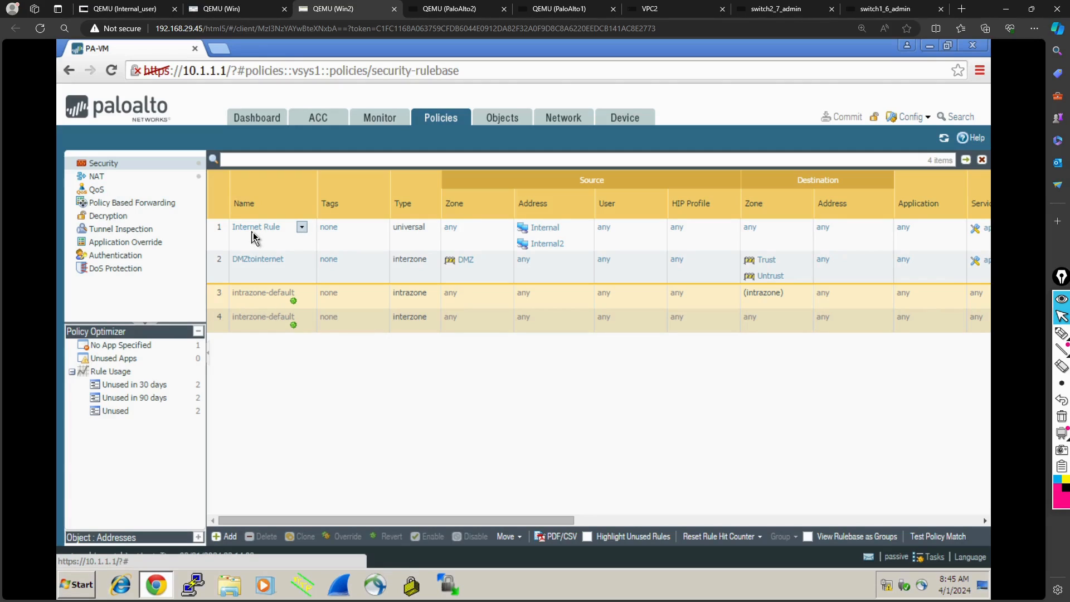
left_click(90, 178)
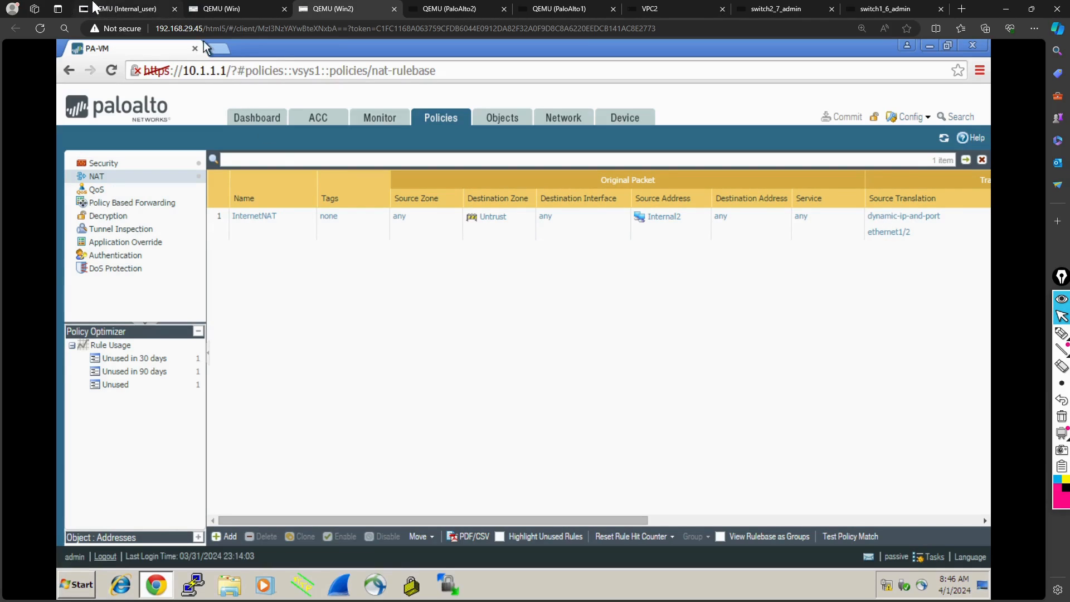
left_click(110, 11)
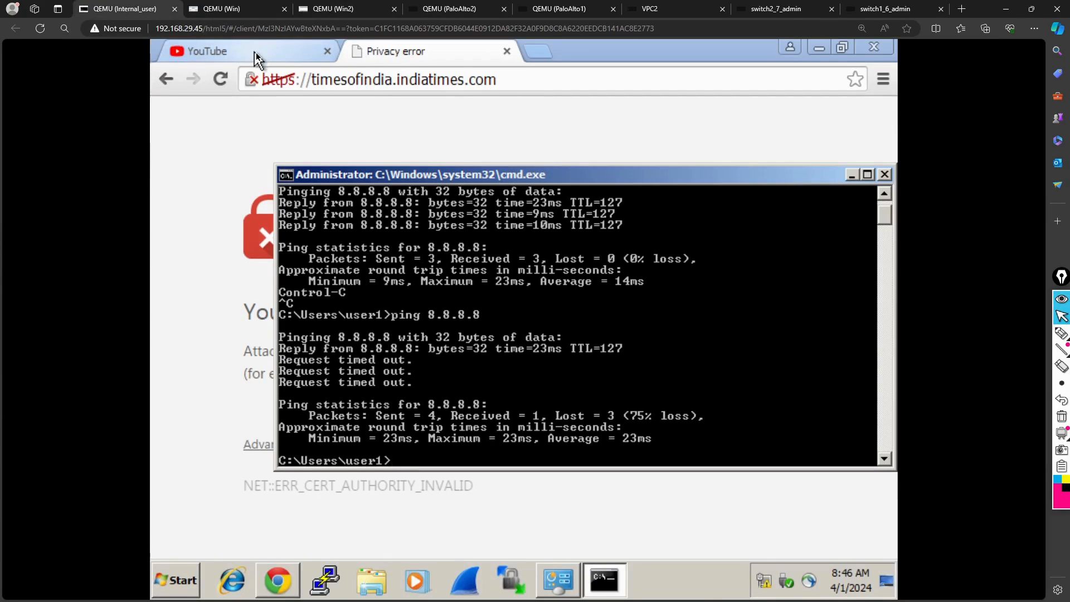
left_click(258, 53)
left_click(389, 81)
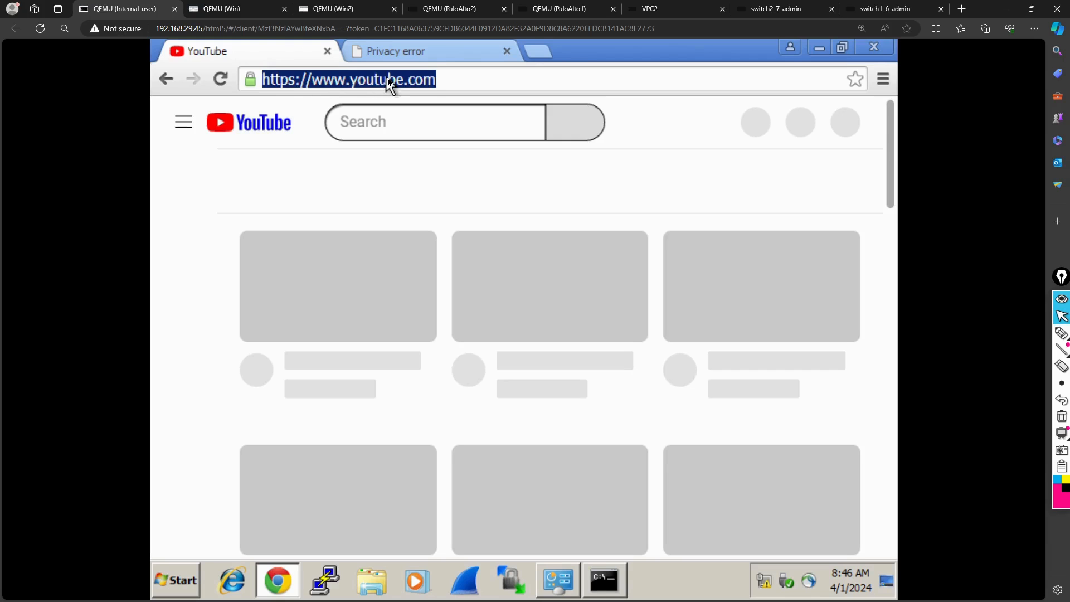
type("you")
key("Return")
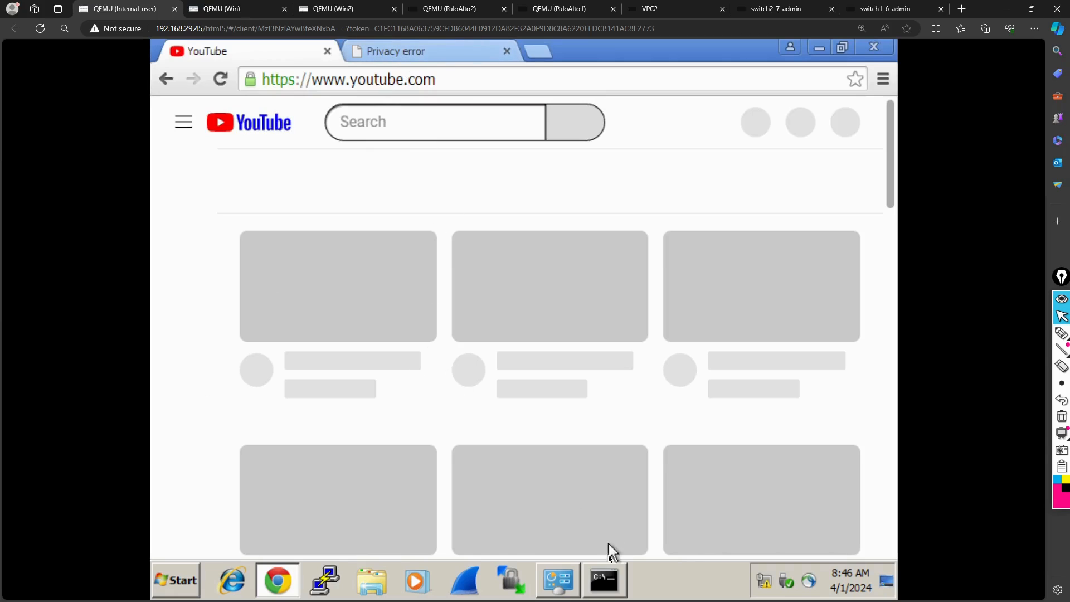
- Ping 8.8.8.8 from the Internal_user command prompt, and start a continuous ping with ping 8.8.8.8 -t
left_click(605, 582)
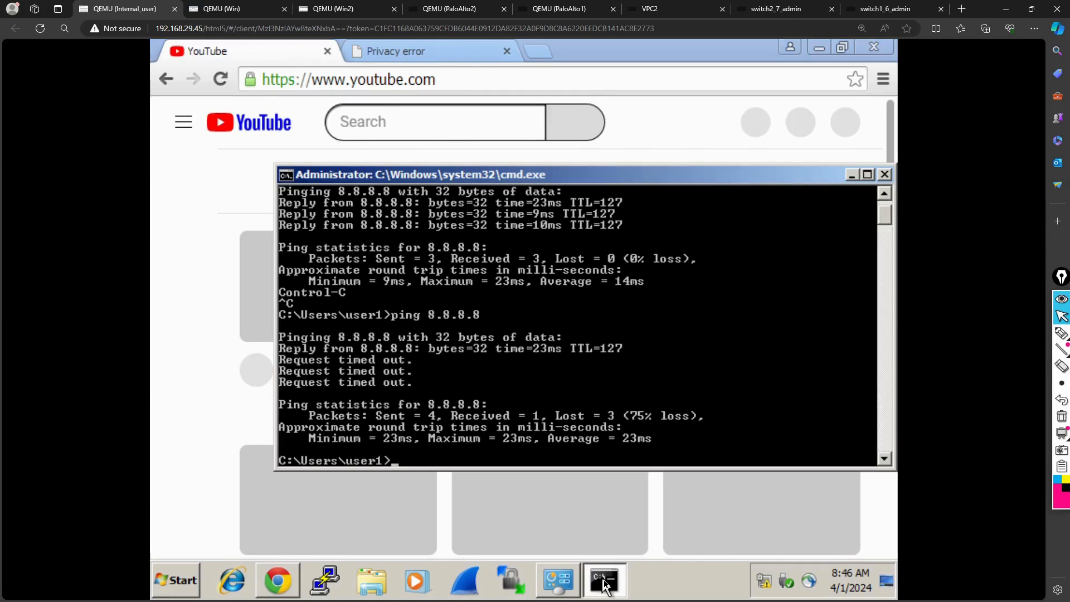
type("ping 8.8.8.8")
key("Return")
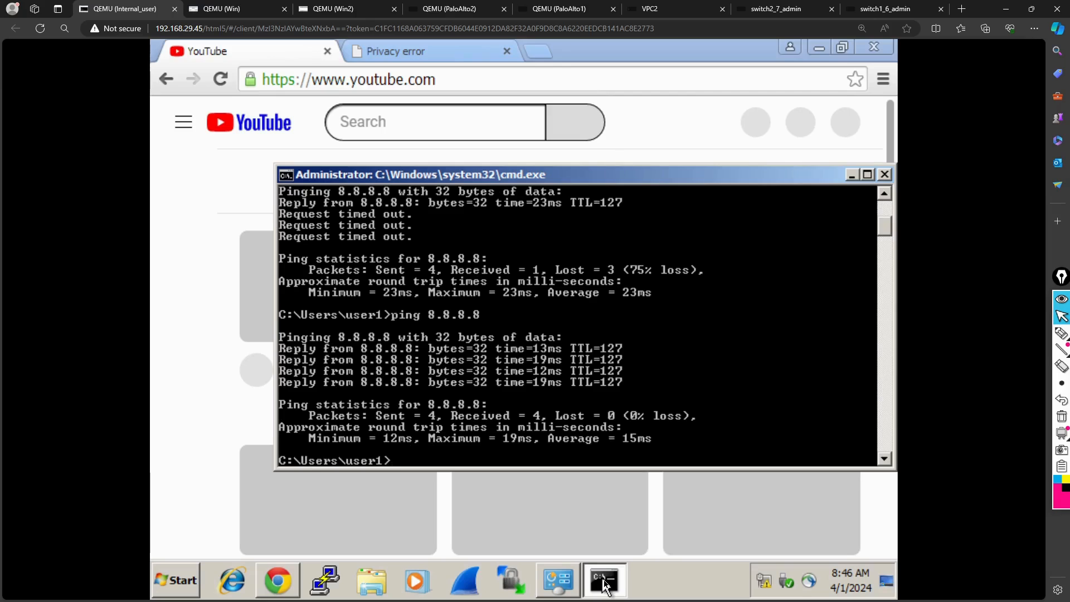
key("Up")
key("Return")
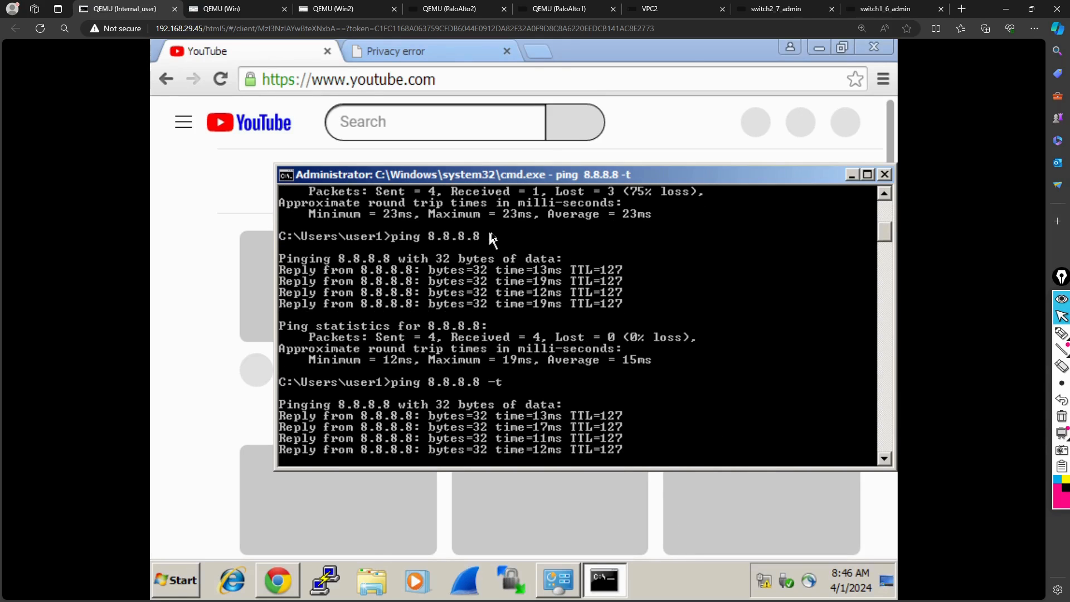
- On the 192.168.1.1 firewall in Win, examine the session browser and open the High Availability operational commands
left_click(232, 9)
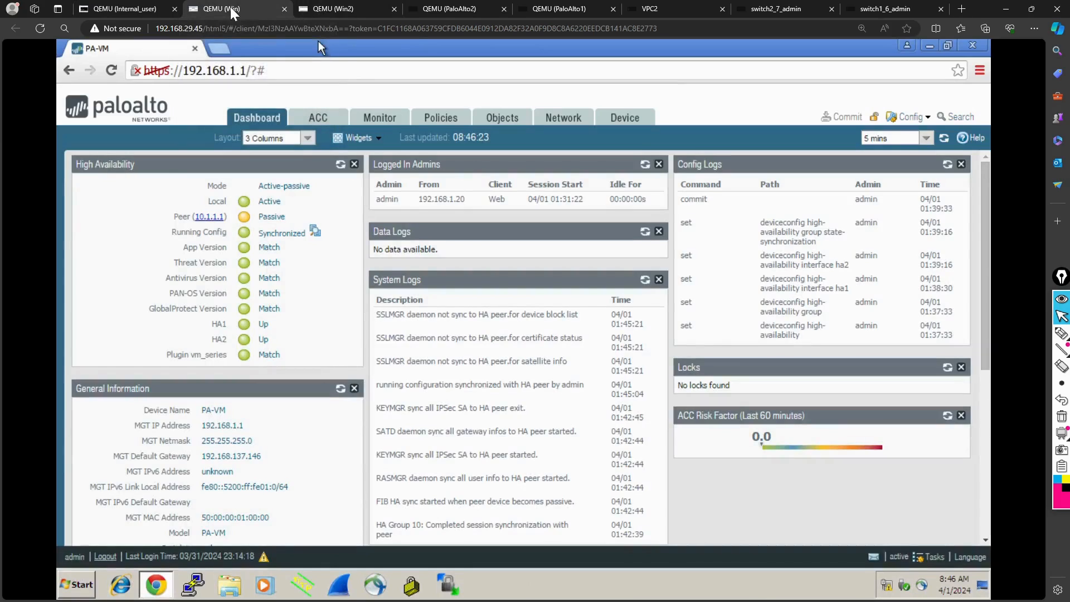
left_click(368, 127)
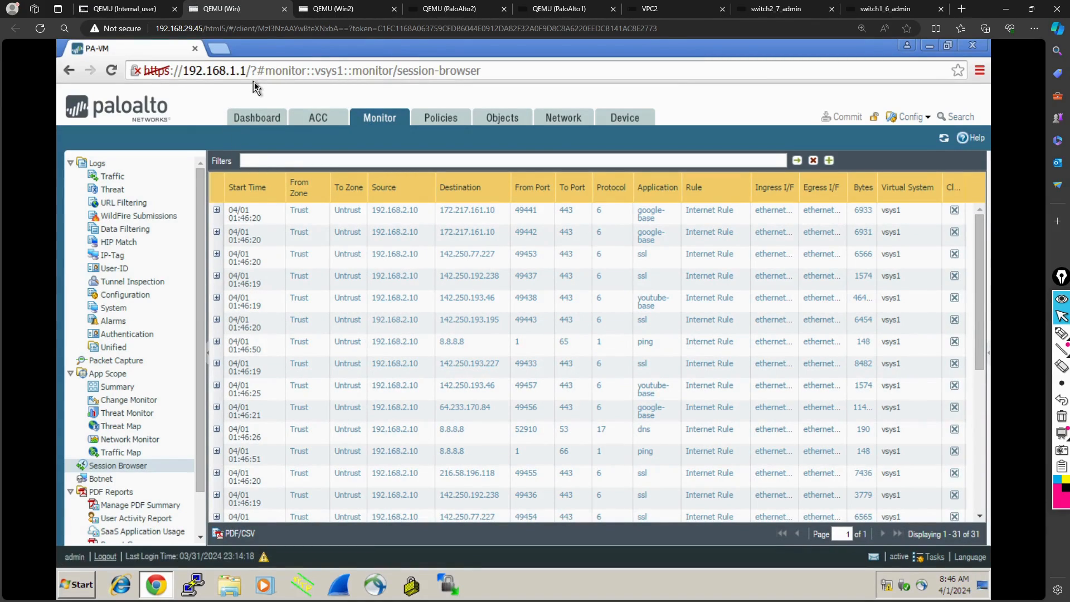
left_click(626, 122)
left_click(412, 167)
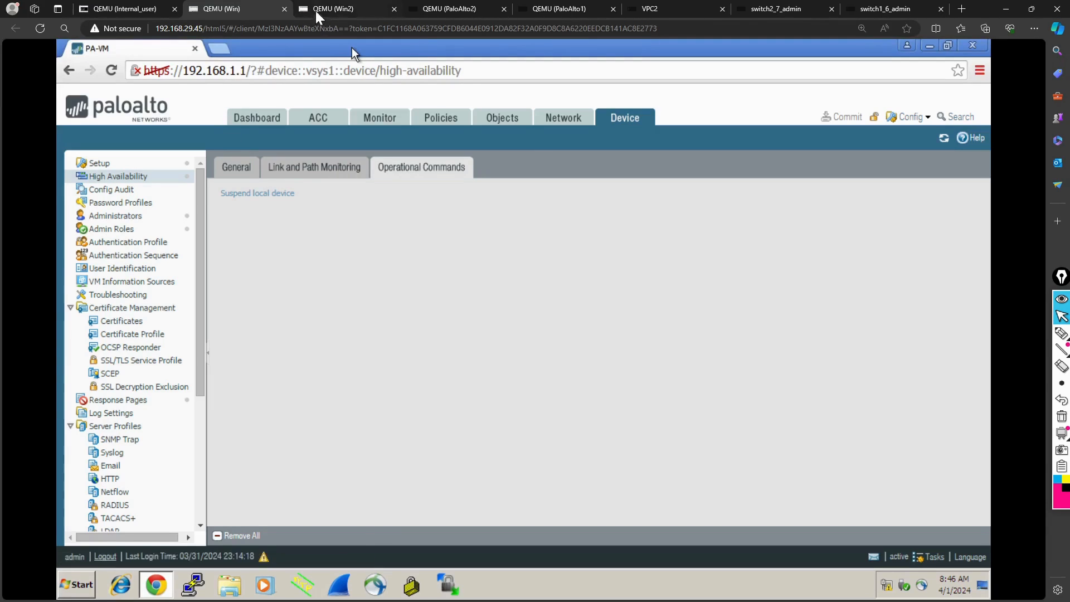
- Check the High Availability status on the 10.1.1.1 dashboard in Win2, and suspend the local device on 192.168.1.1 in Win
left_click(341, 9)
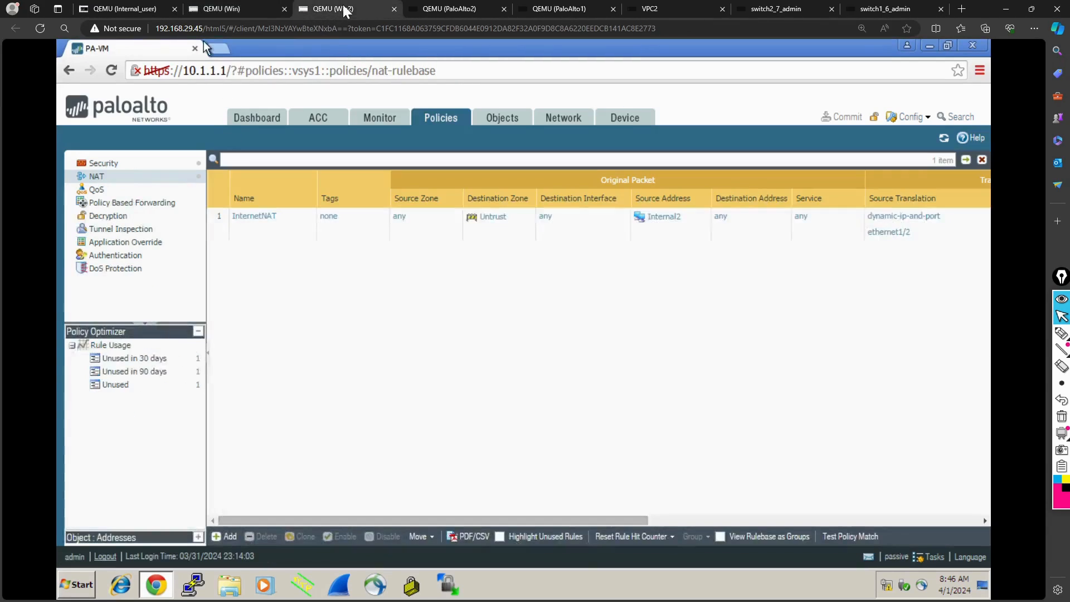
left_click(275, 121)
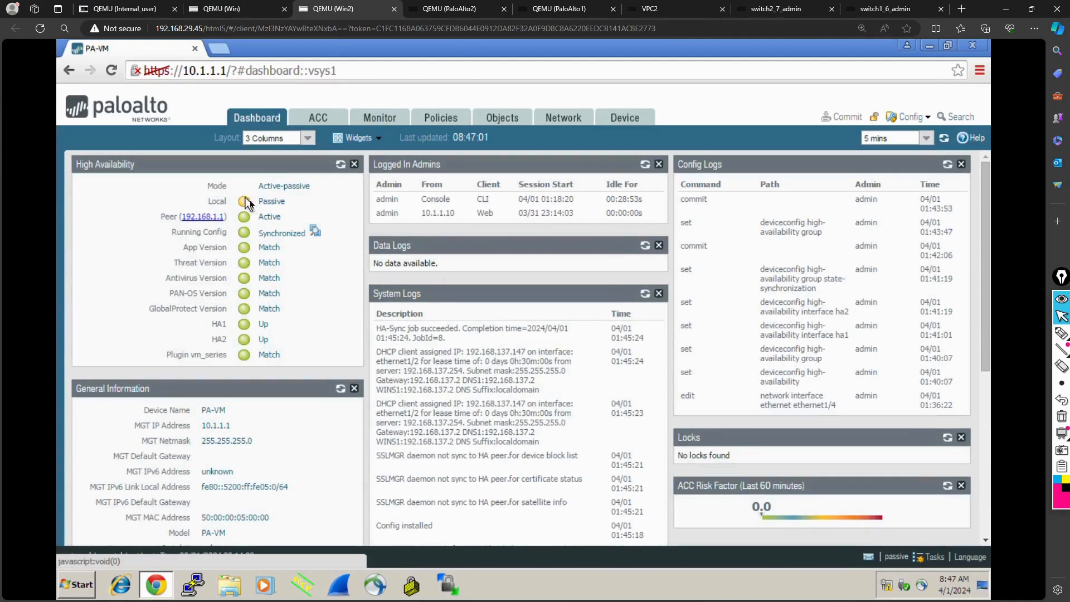
left_click(229, 13)
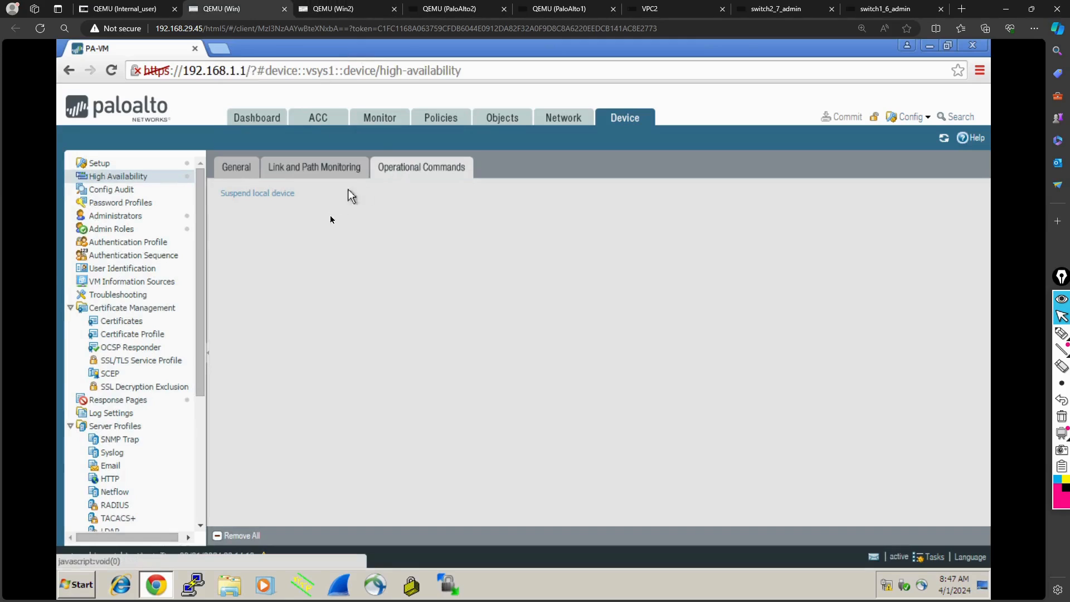
left_click(254, 194)
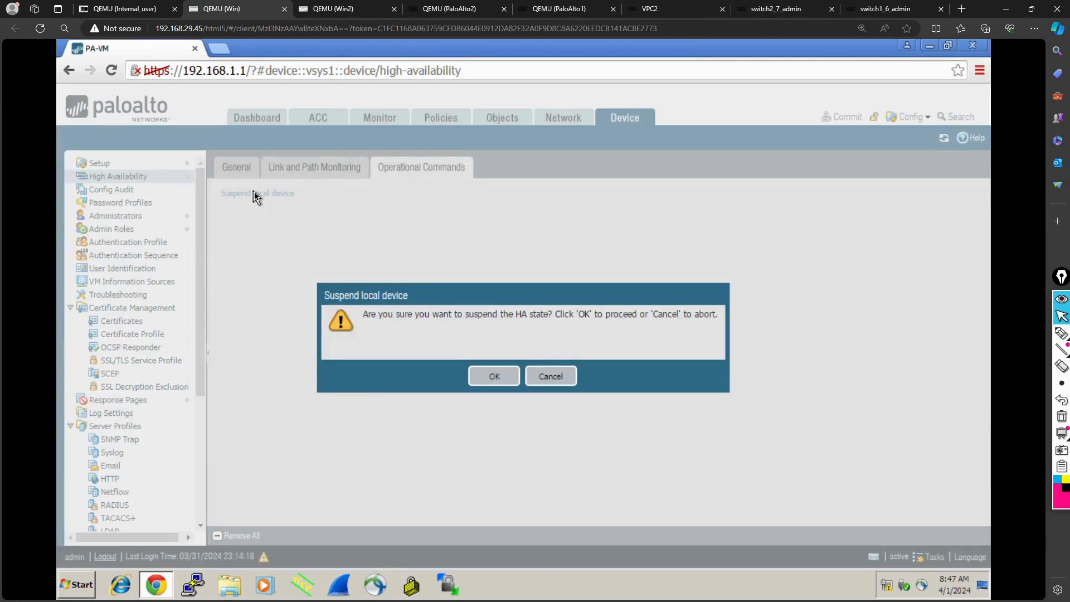
left_click(503, 381)
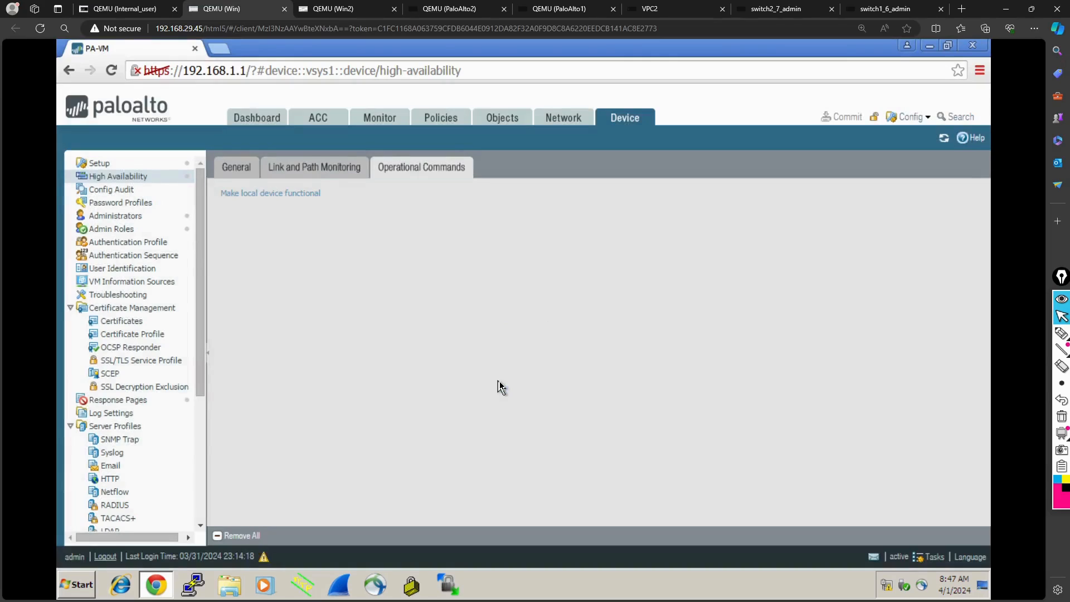
- Refresh the High Availability widget on 10.1.1.1 in Win2 and check the continuous ping on the Internal_user machine
left_click(342, 10)
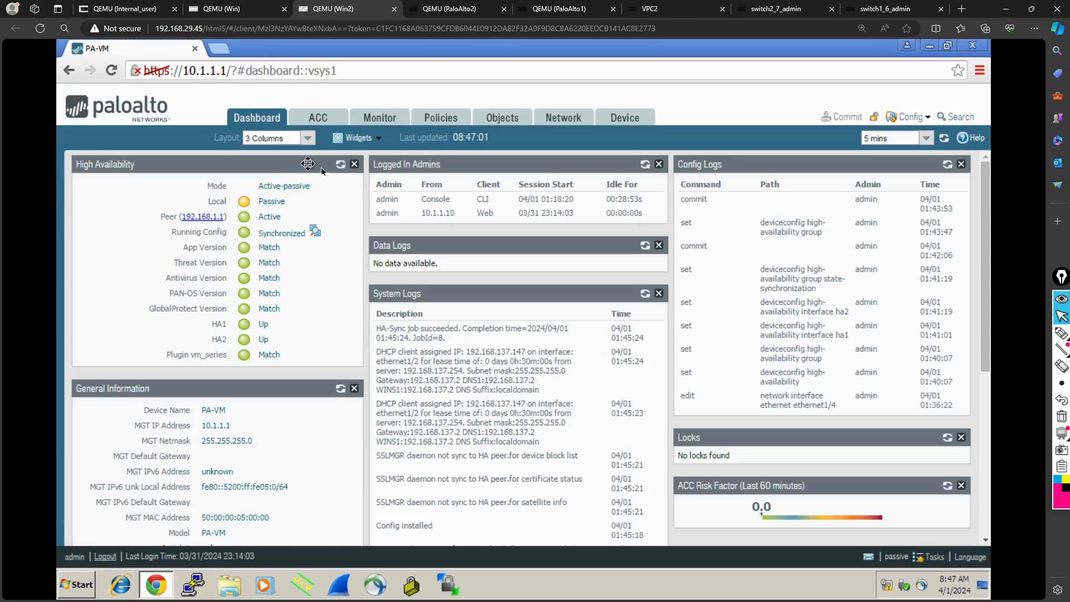
left_click(340, 165)
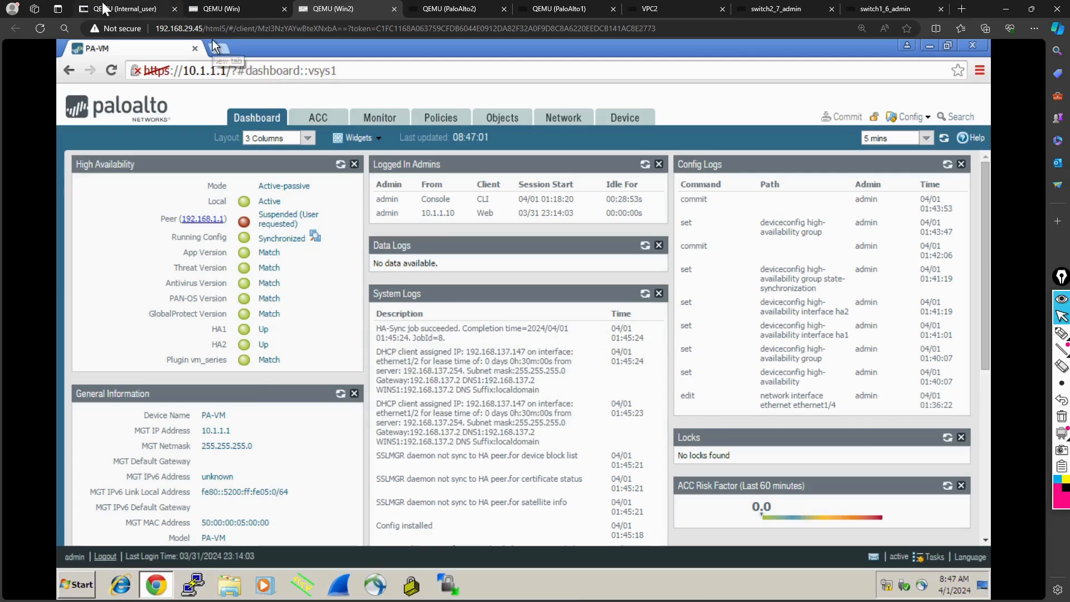
left_click(117, 8)
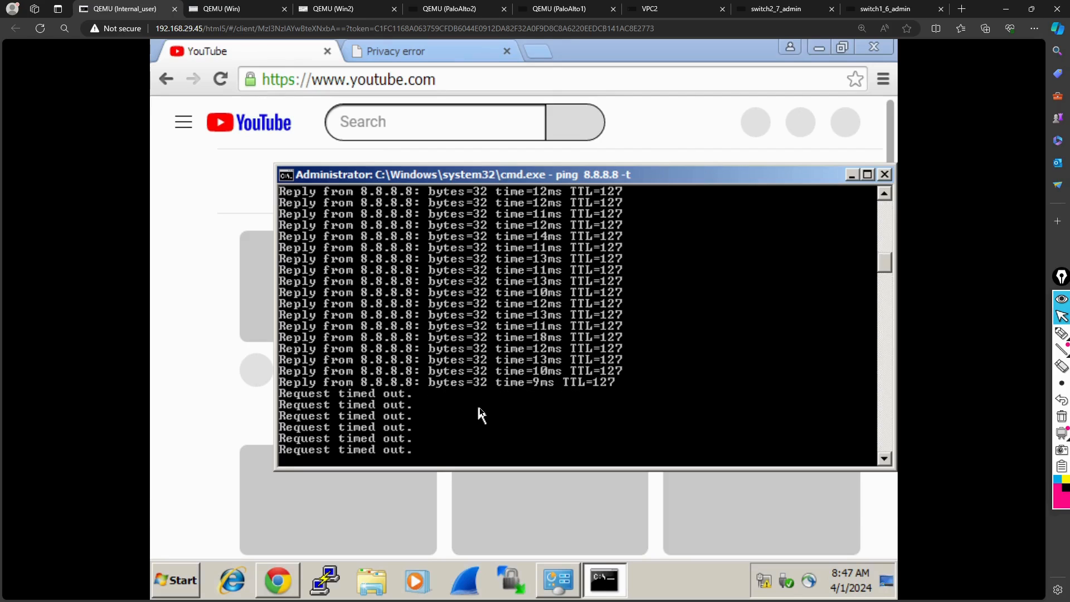
- Open the session browser on the 10.1.1.1 firewall in Win2 and refresh its session list
left_click(348, 9)
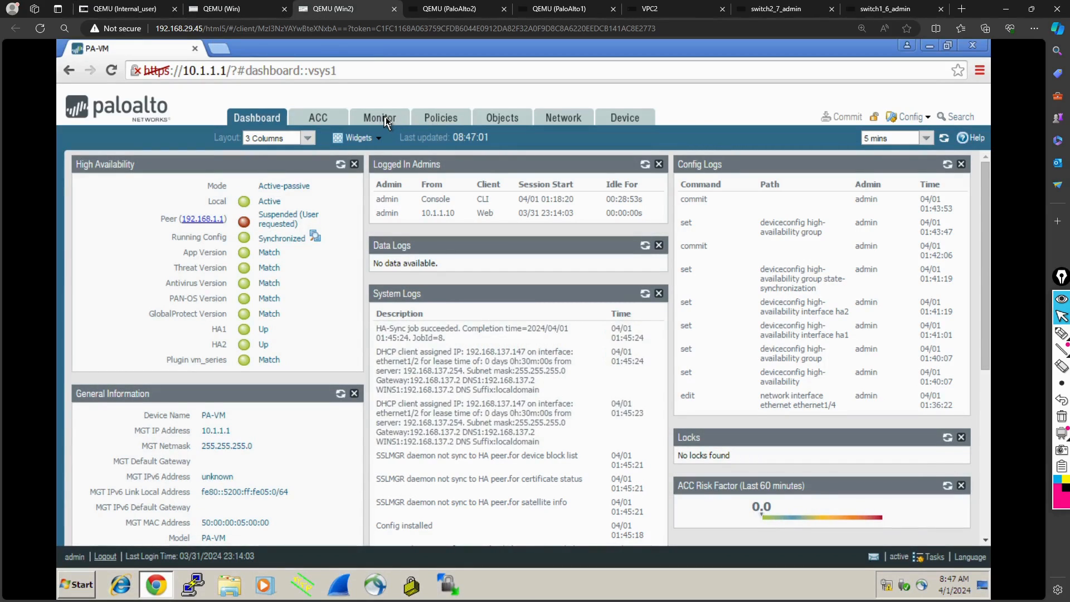
left_click(385, 118)
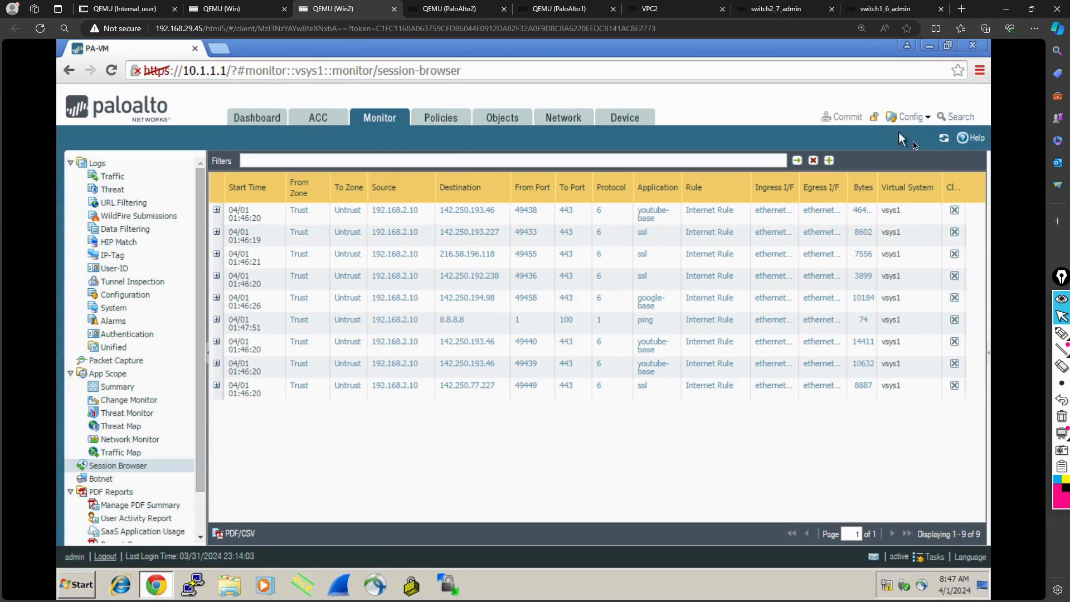
left_click(943, 138)
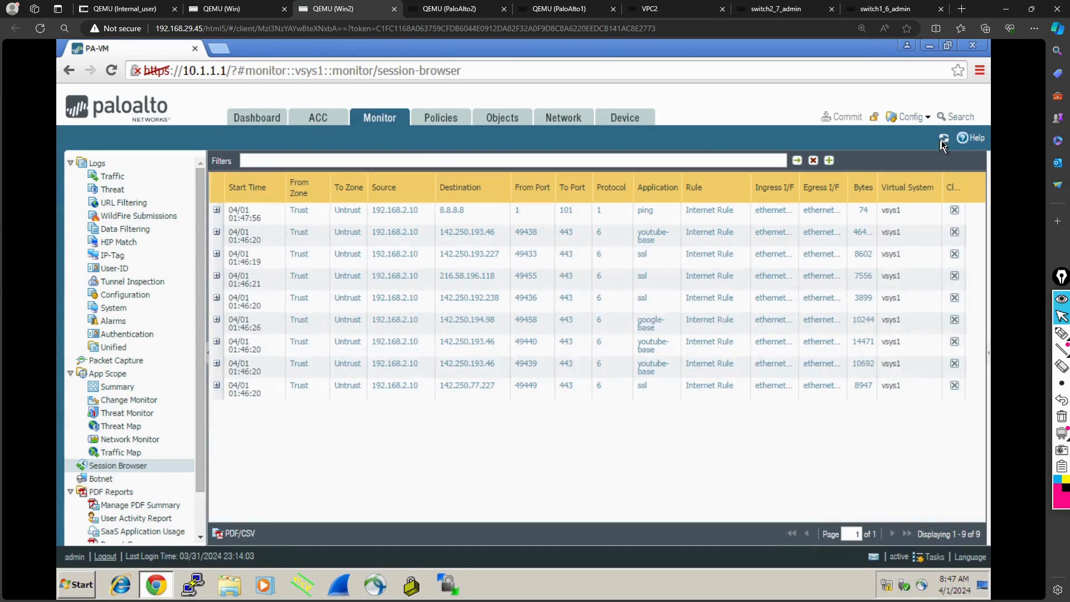
- On the Internal_user machine, reload the YouTube page and load toi.in in a new browser tab
left_click(111, 10)
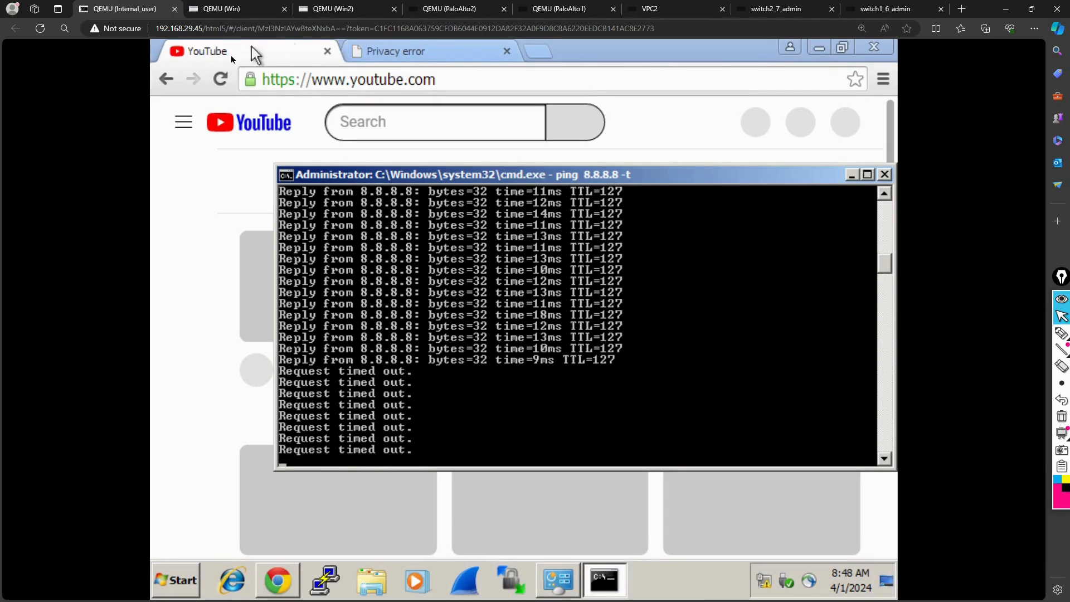
left_click(223, 76)
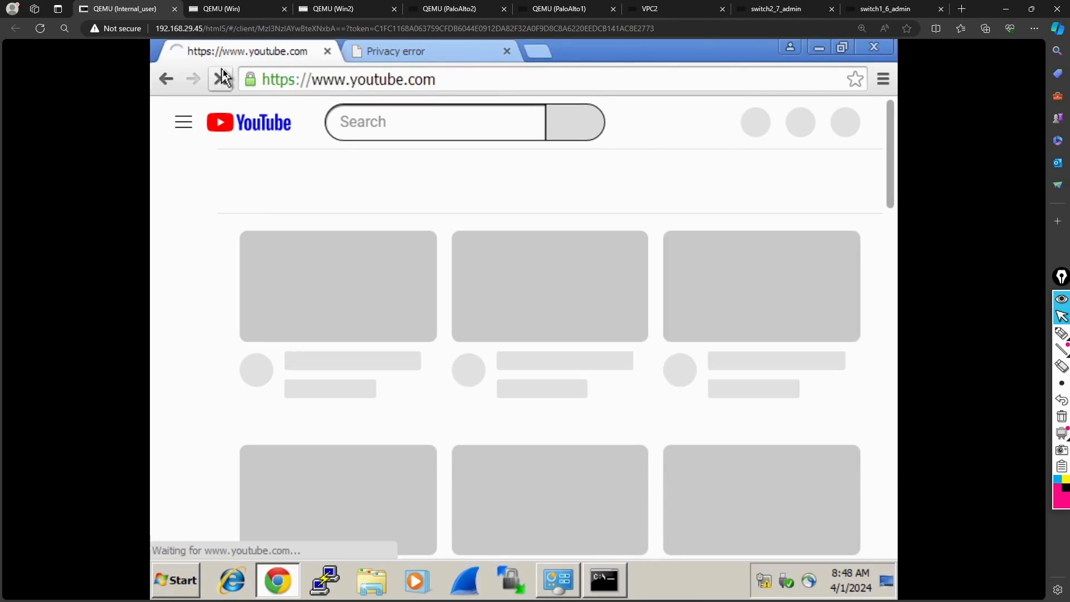
left_click(397, 52)
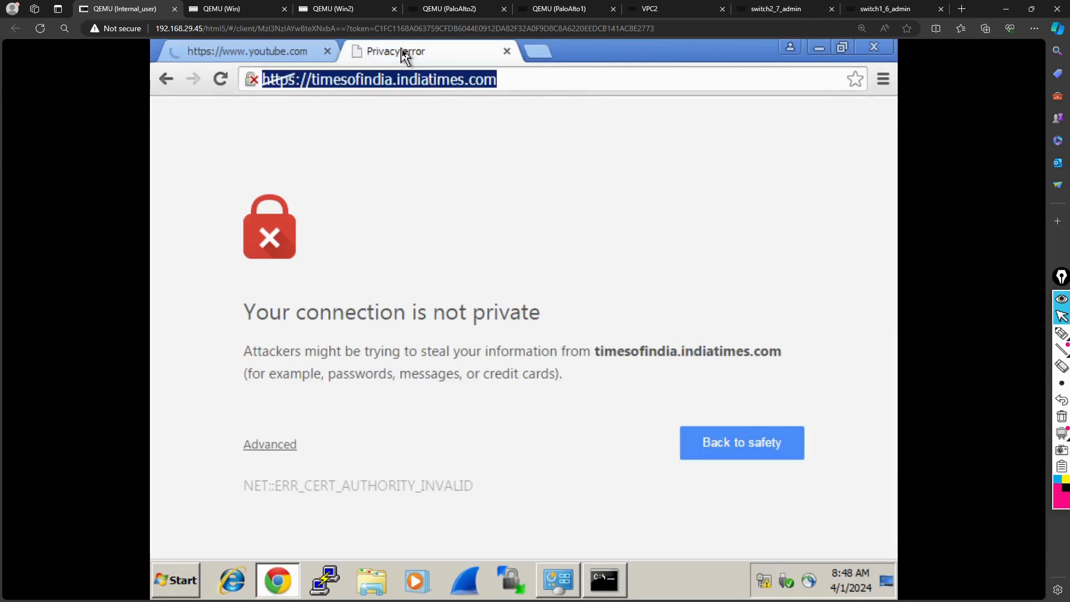
left_click(540, 54)
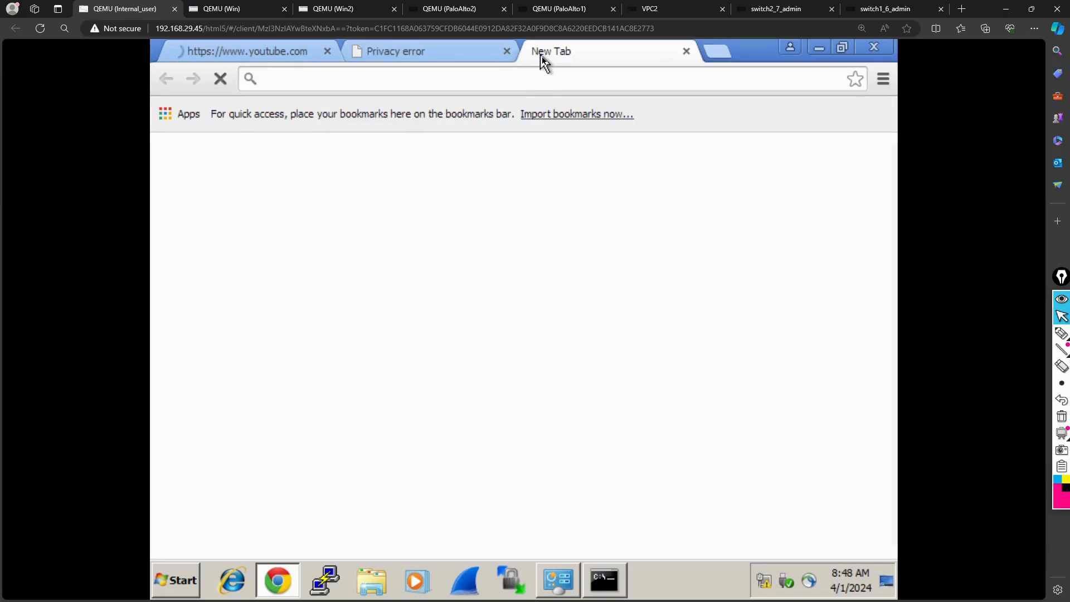
type("toi.in")
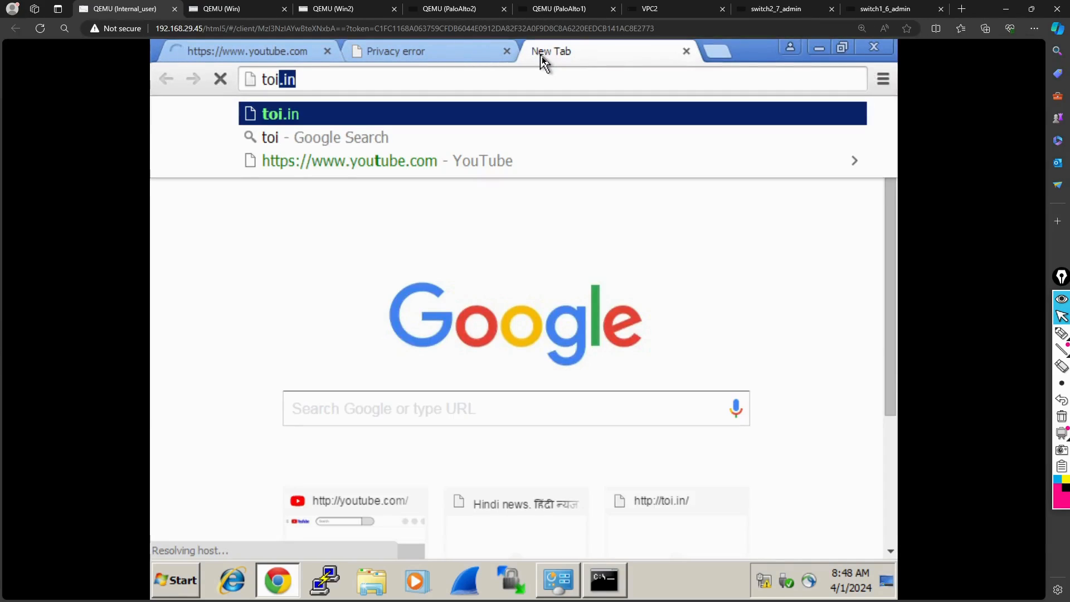
key("Return")
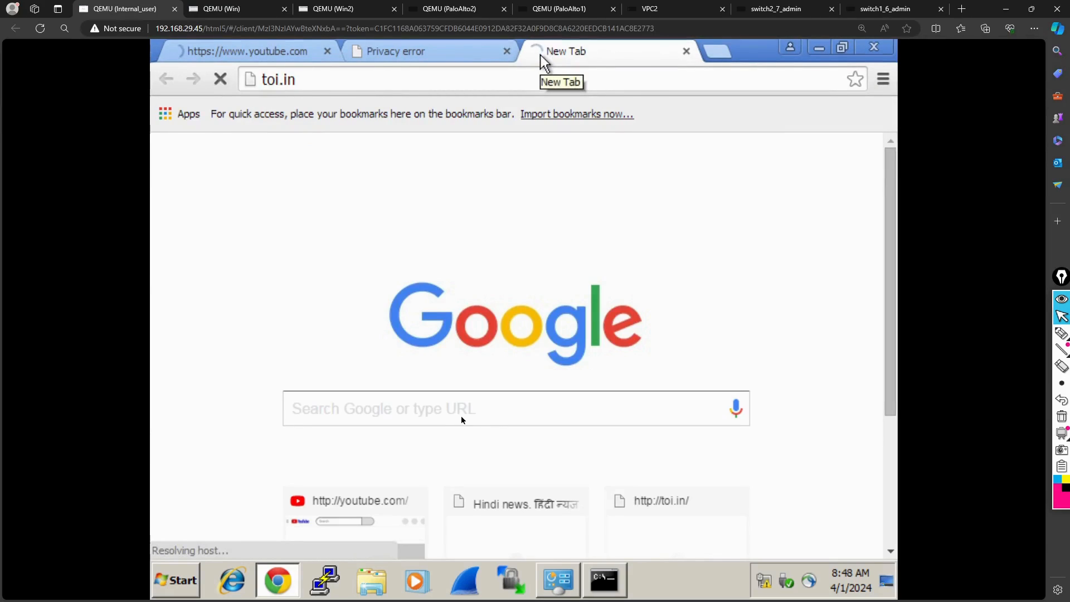
- Check the continuous ping on Internal_user, stop it, and restart it with ping 8.8.8.8 -t
left_click(612, 582)
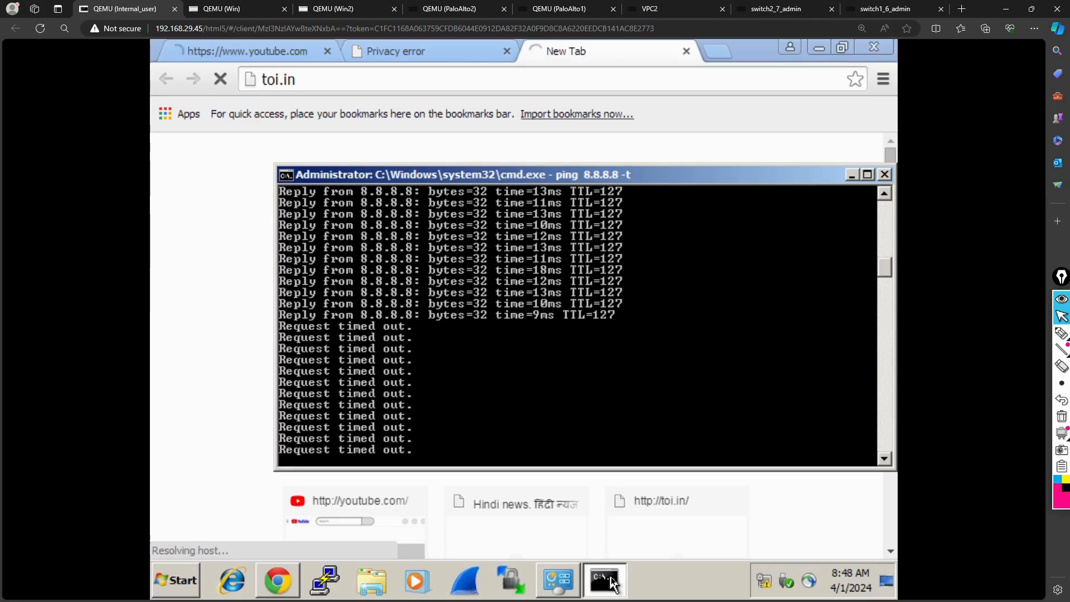
left_click(613, 583)
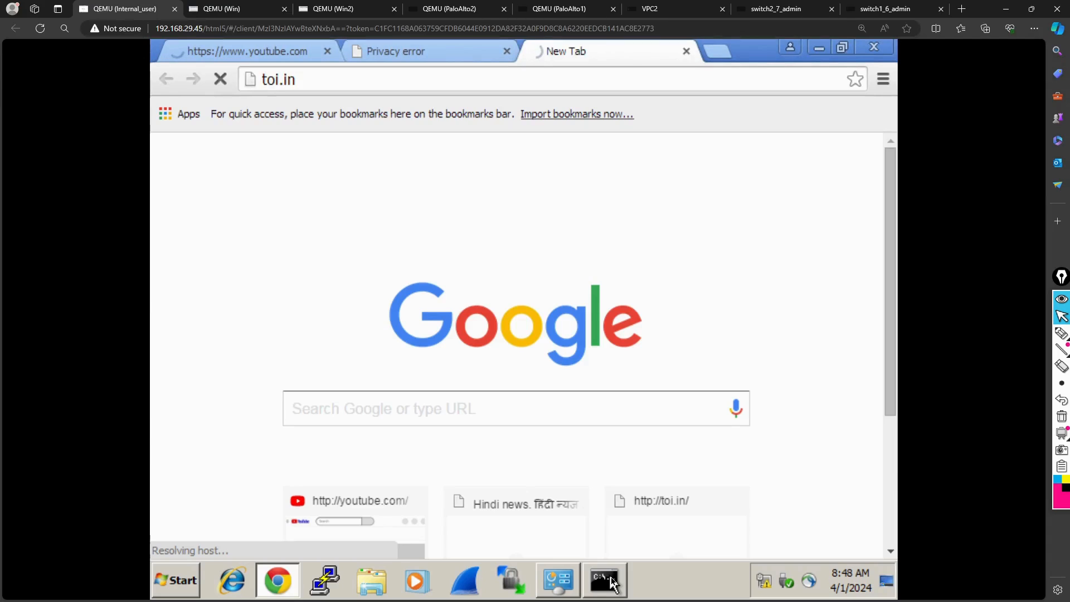
left_click(556, 4)
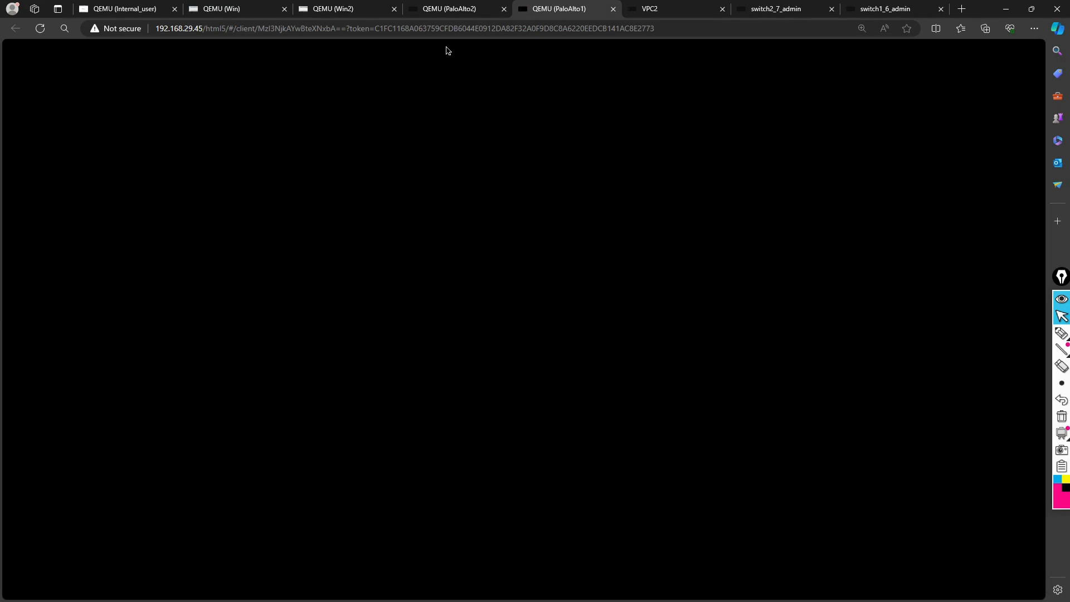
left_click(133, 7)
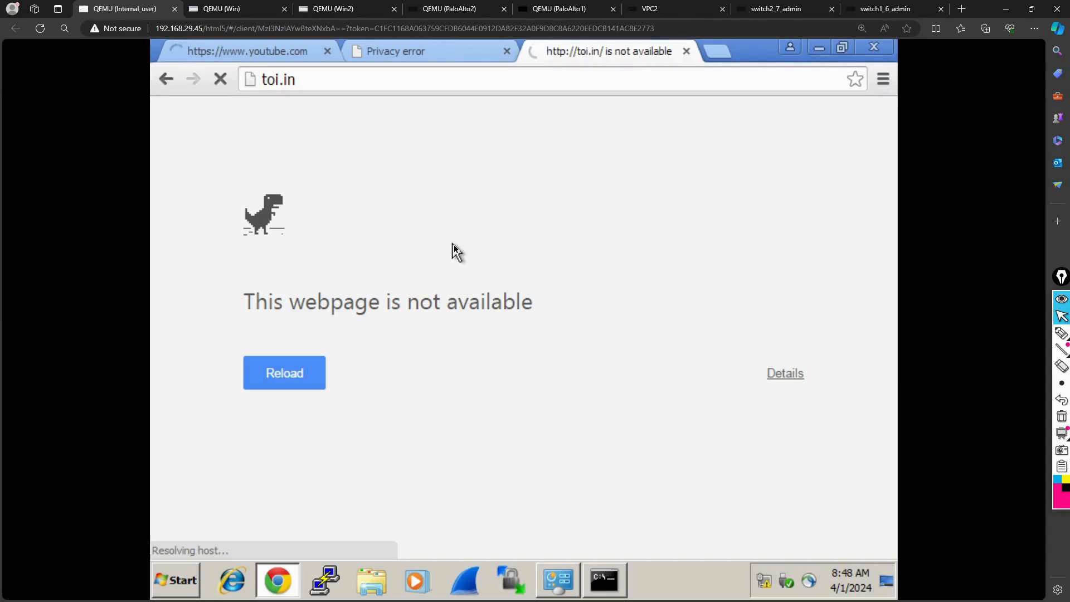
left_click(607, 582)
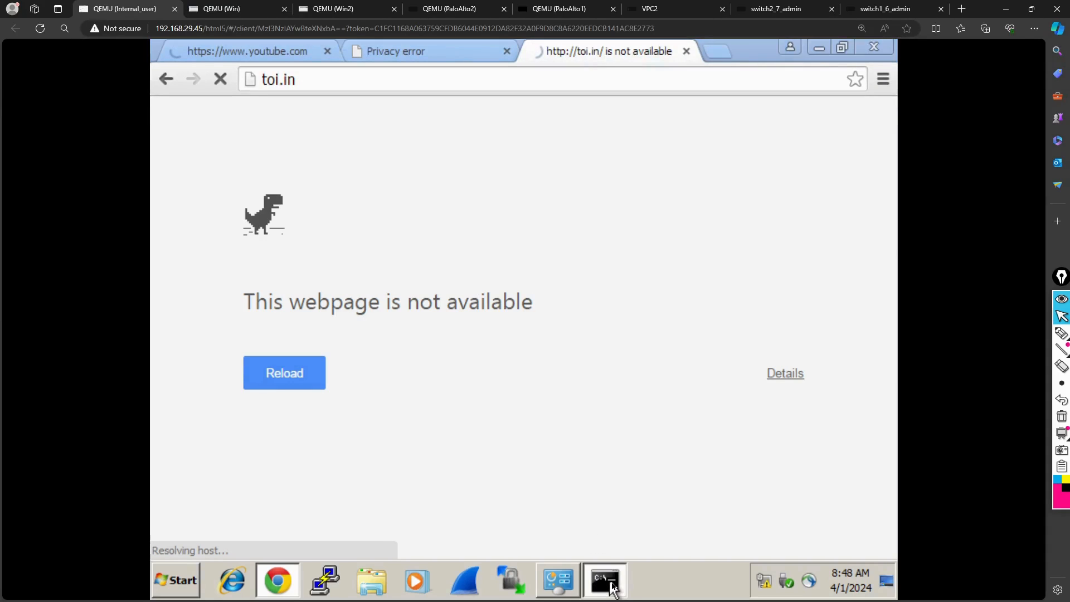
key("ctrl+c")
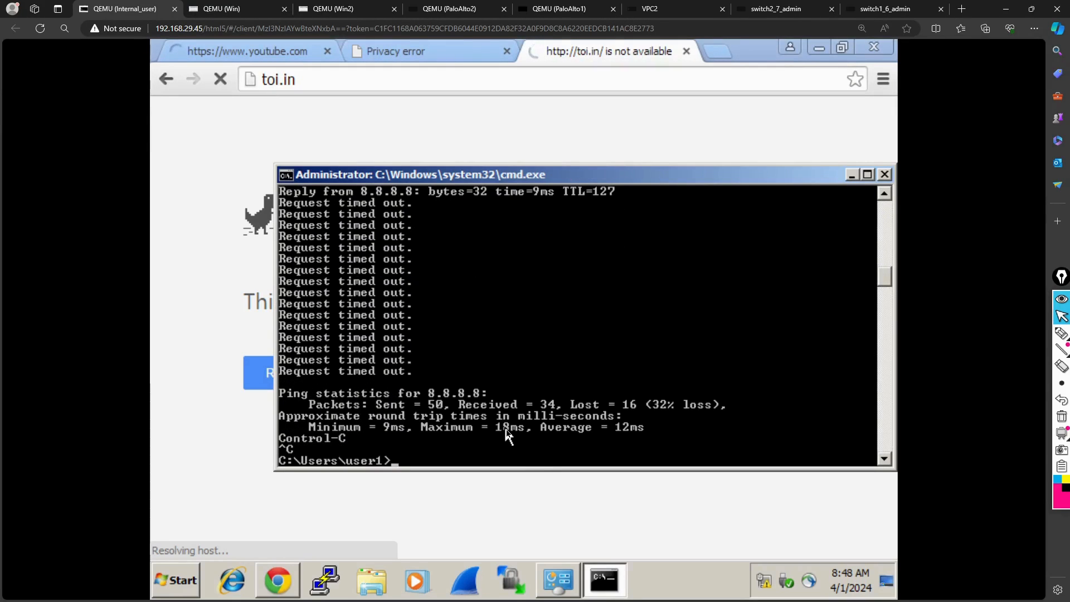
key("Up")
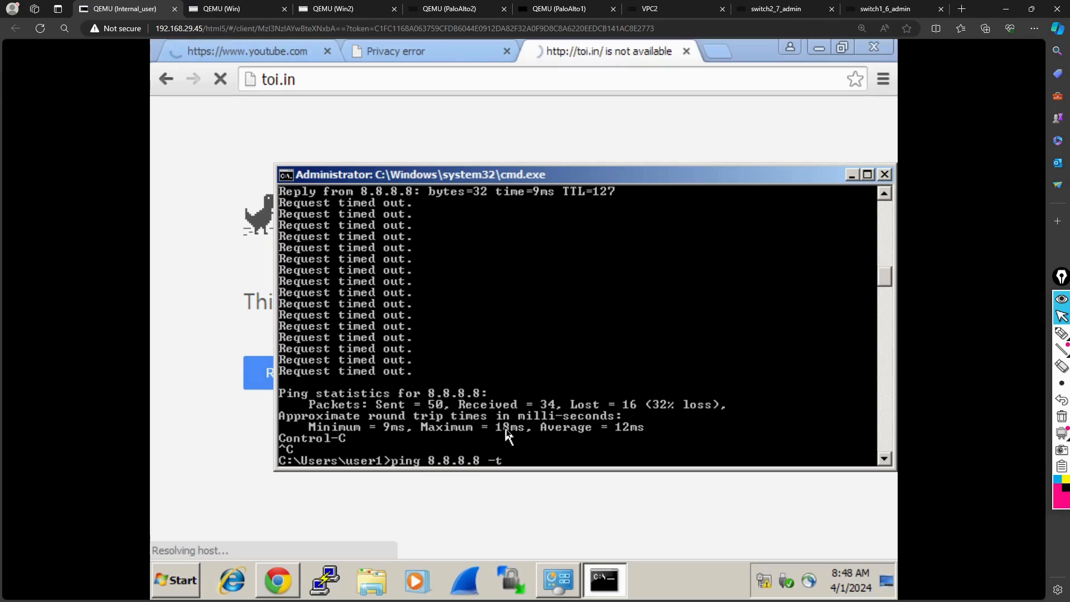
key("Return")
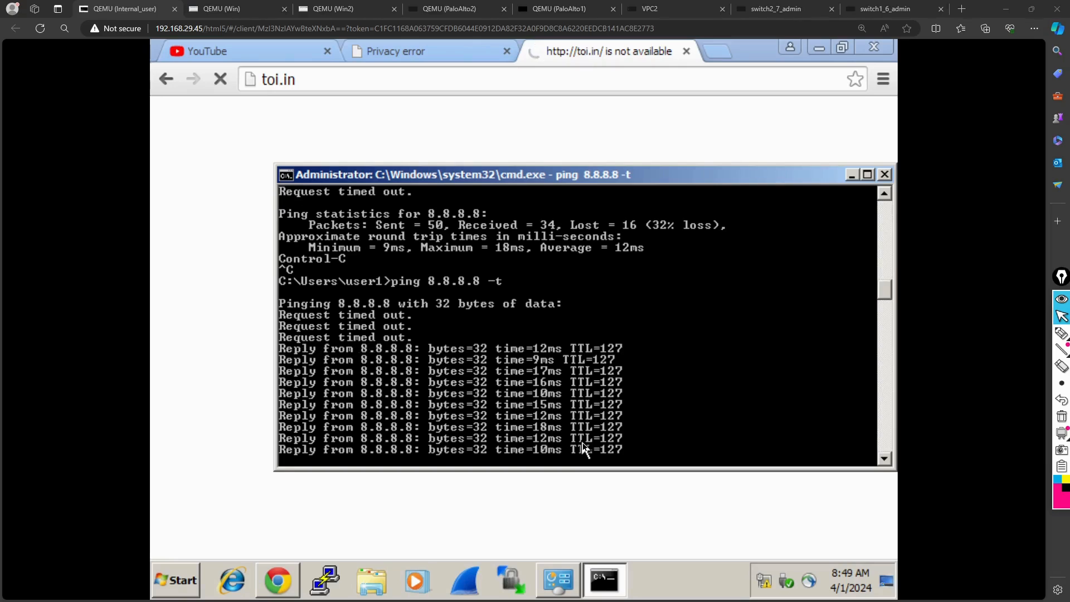
- Make the local device functional again in the High Availability operational commands of 192.168.1.1 in Win
left_click(211, 325)
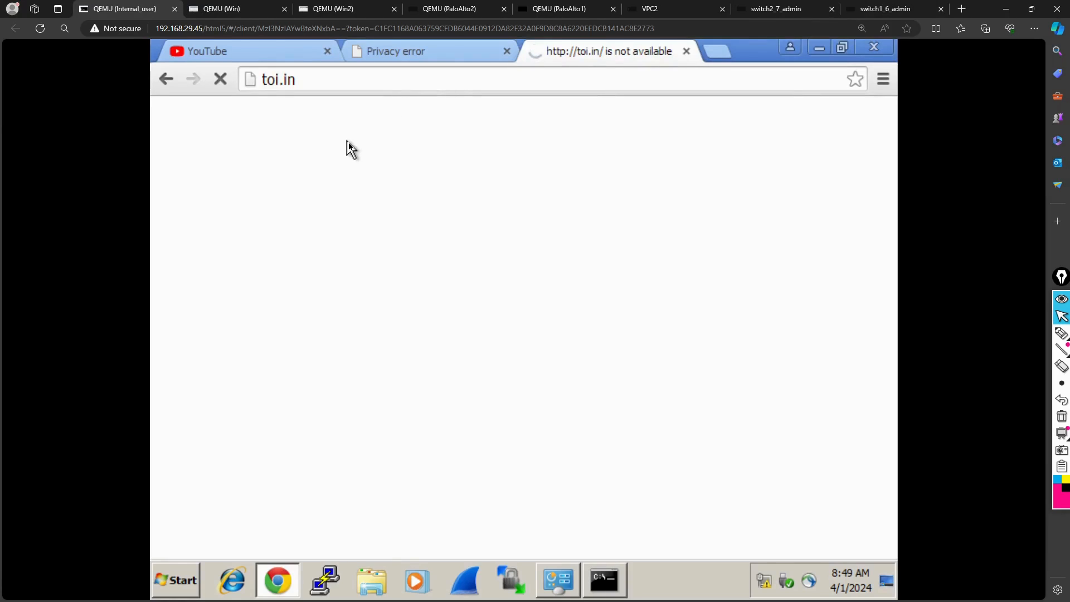
left_click(221, 11)
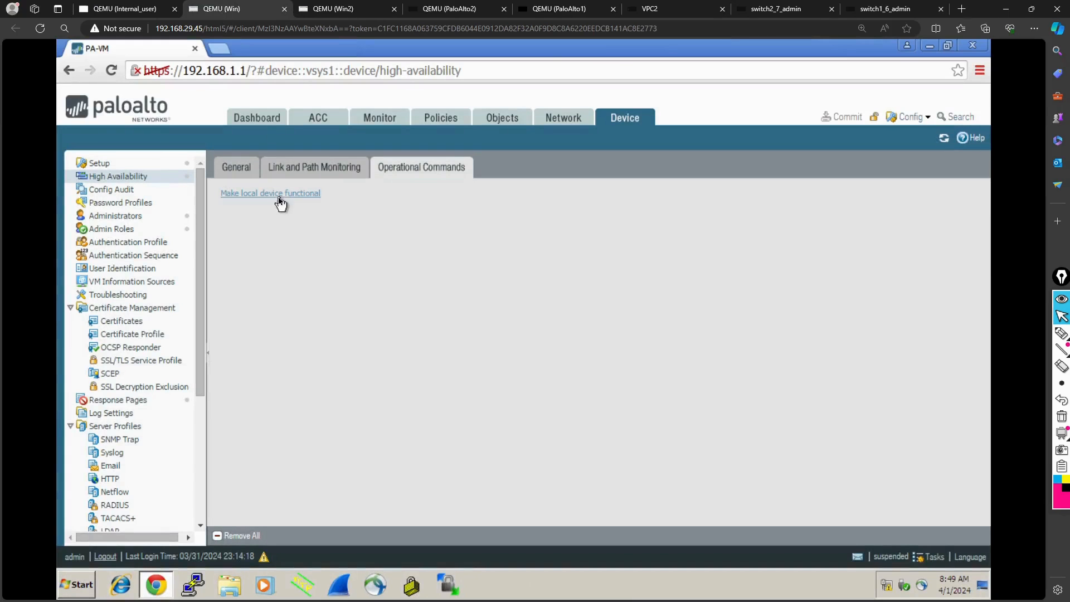
left_click(128, 9)
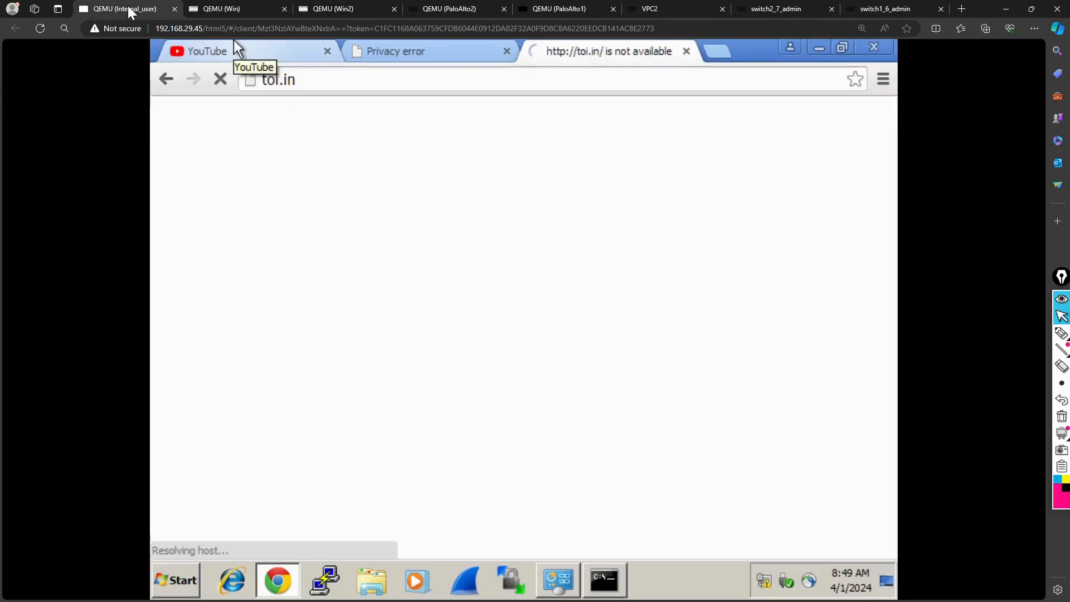
left_click(337, 9)
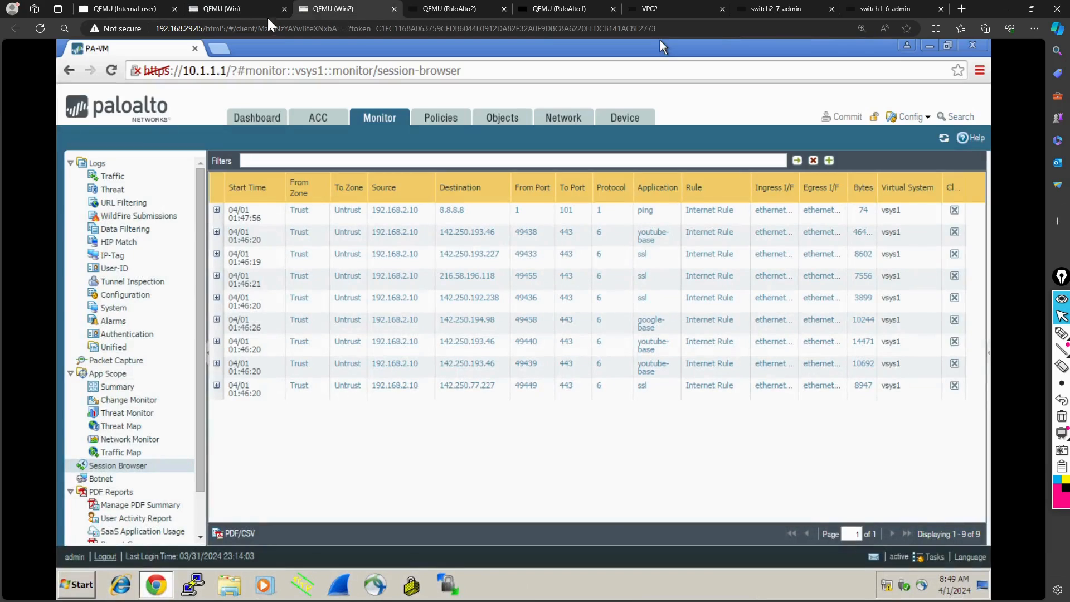
left_click(238, 10)
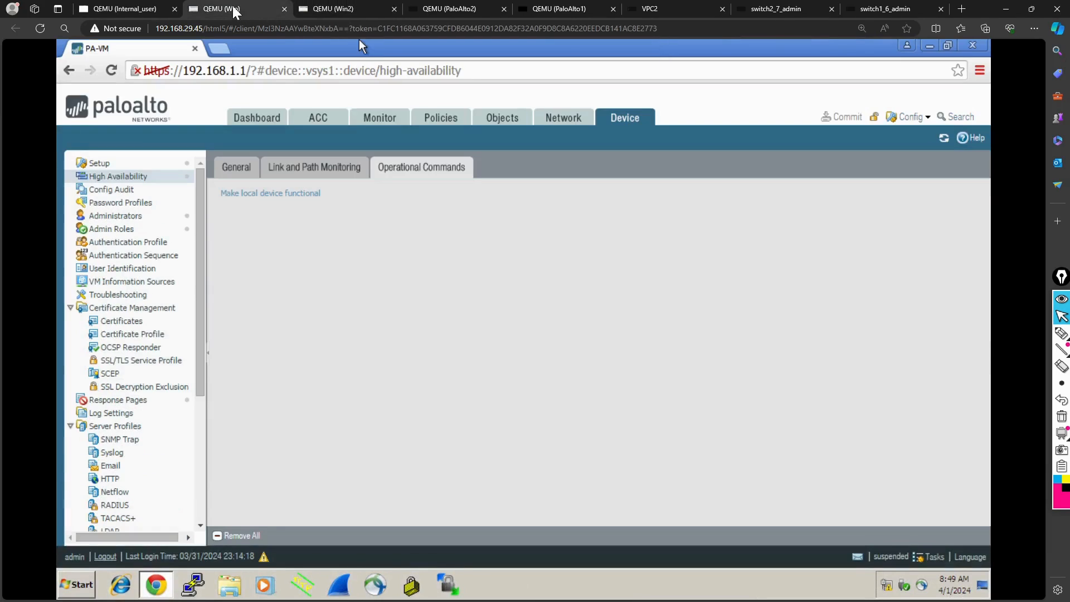
left_click(257, 195)
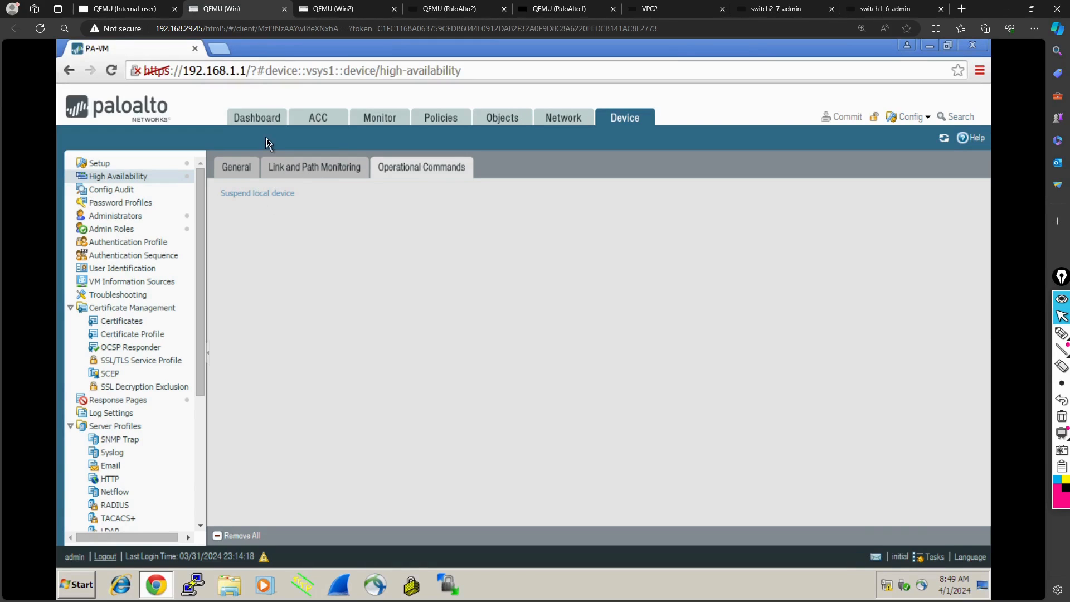
- Check the refreshed High Availability status on the dashboards of 192.168.1.1 in Win and 10.1.1.1 in Win2
left_click(250, 117)
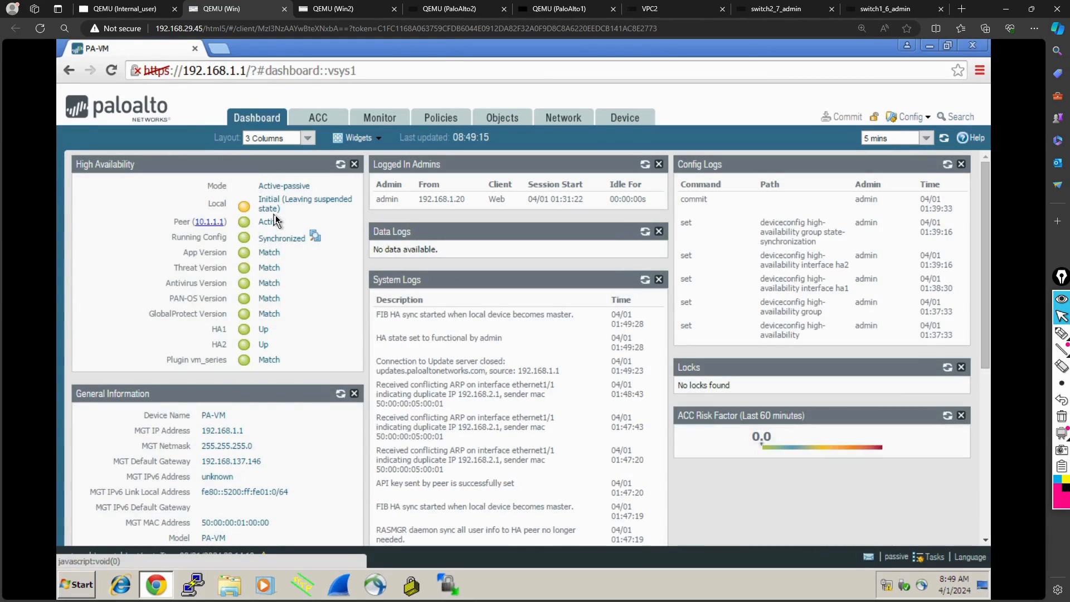
left_click(341, 165)
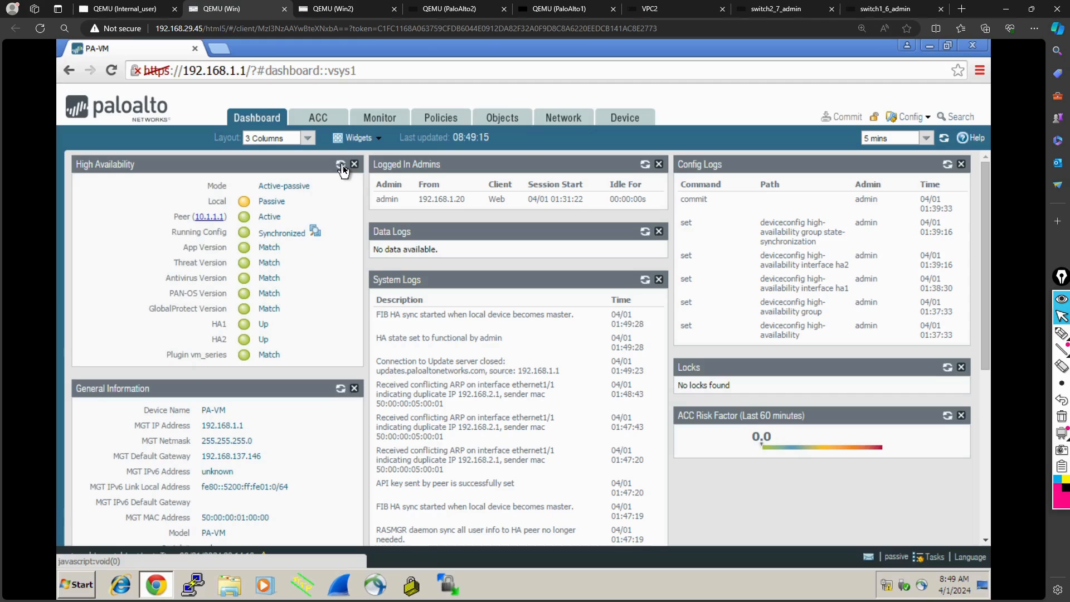
left_click(350, 8)
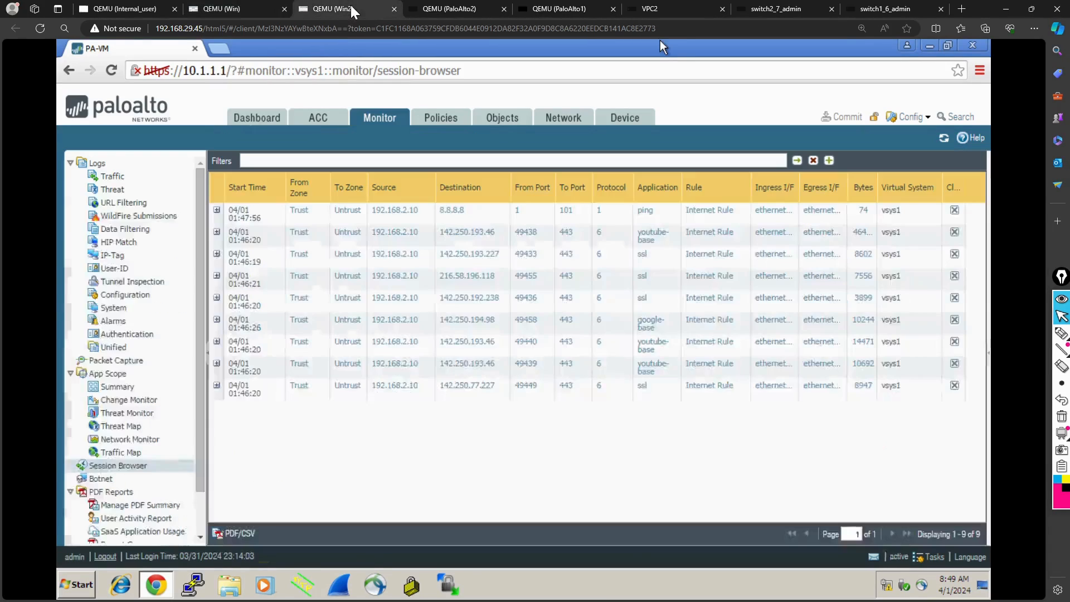
left_click(270, 117)
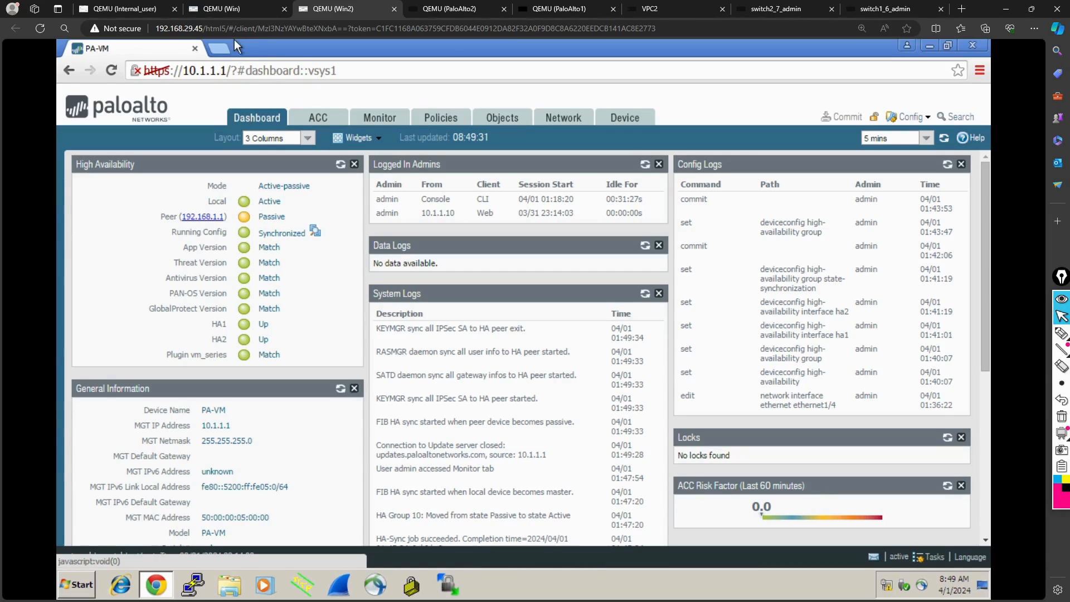
left_click(234, 9)
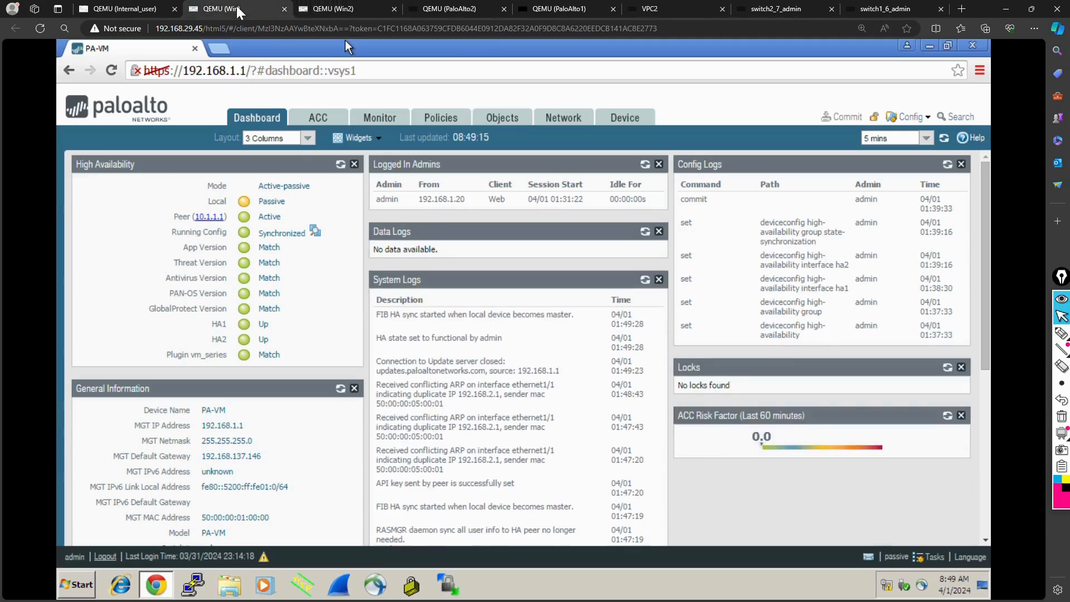
left_click(341, 165)
- Refresh and compare the session browser lists of 10.1.1.1 in Win2 and 192.168.1.1 in Win
left_click(351, 9)
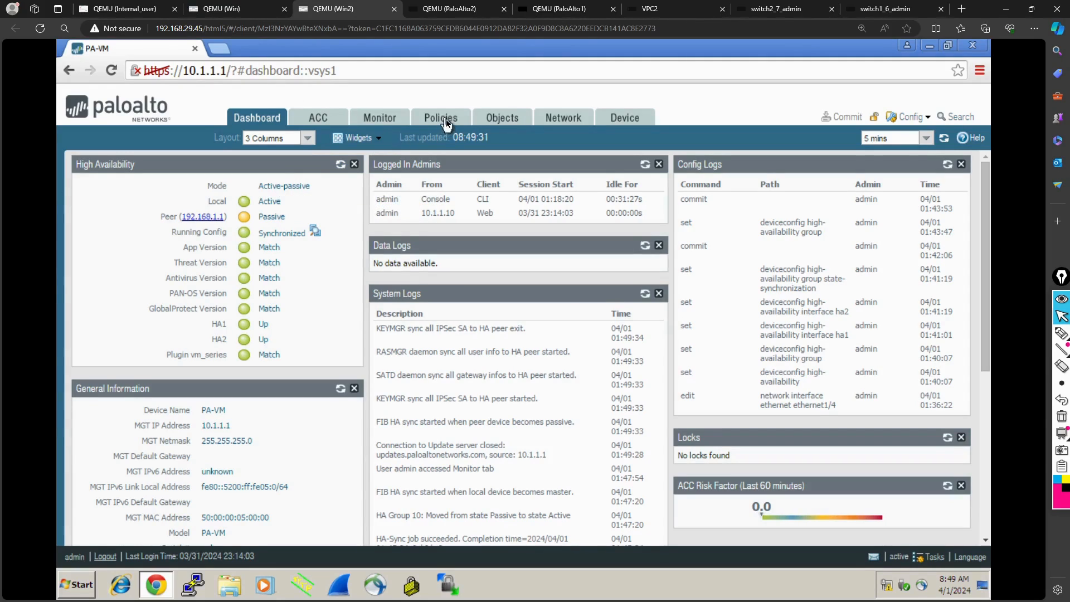
left_click(371, 116)
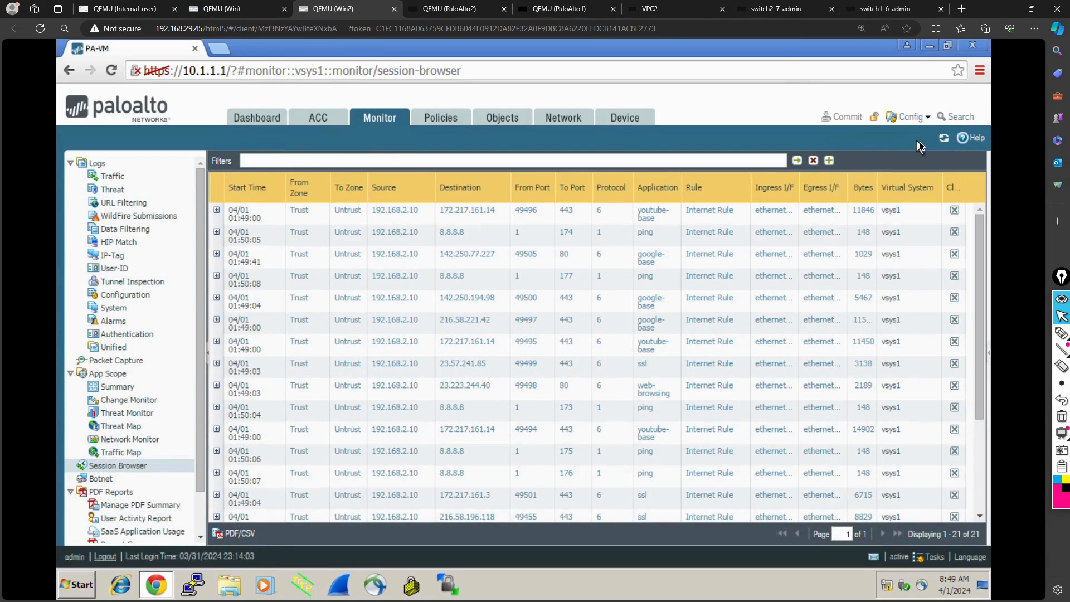
left_click(943, 139)
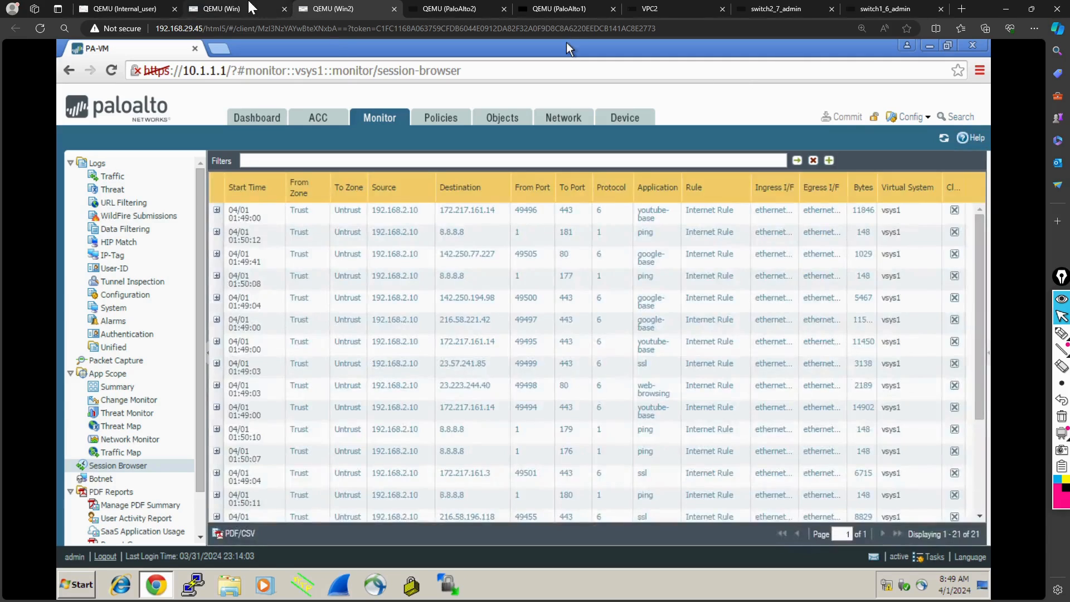
left_click(245, 9)
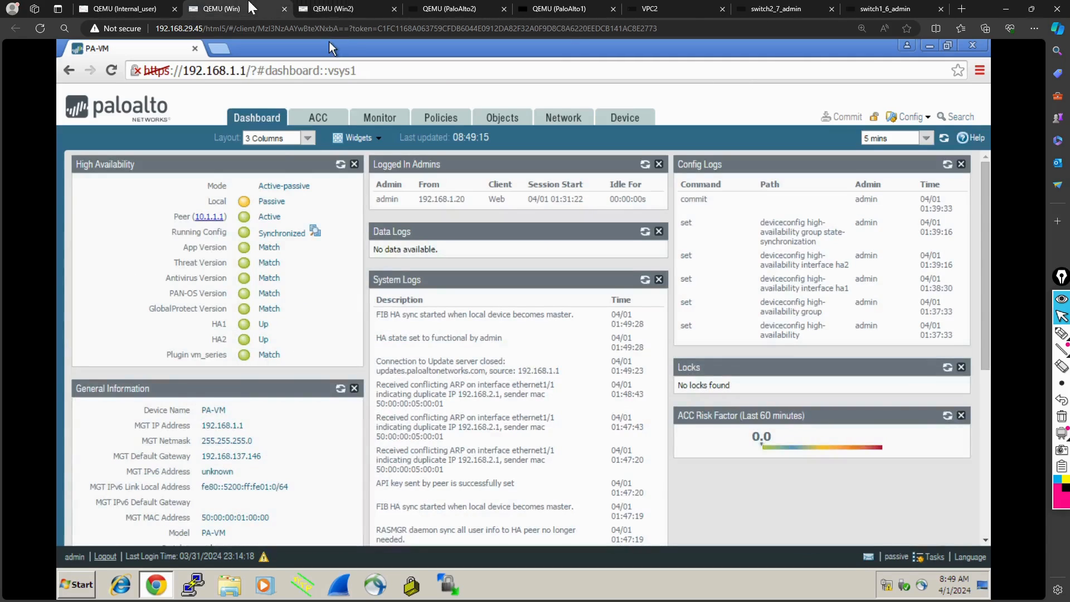
left_click(383, 118)
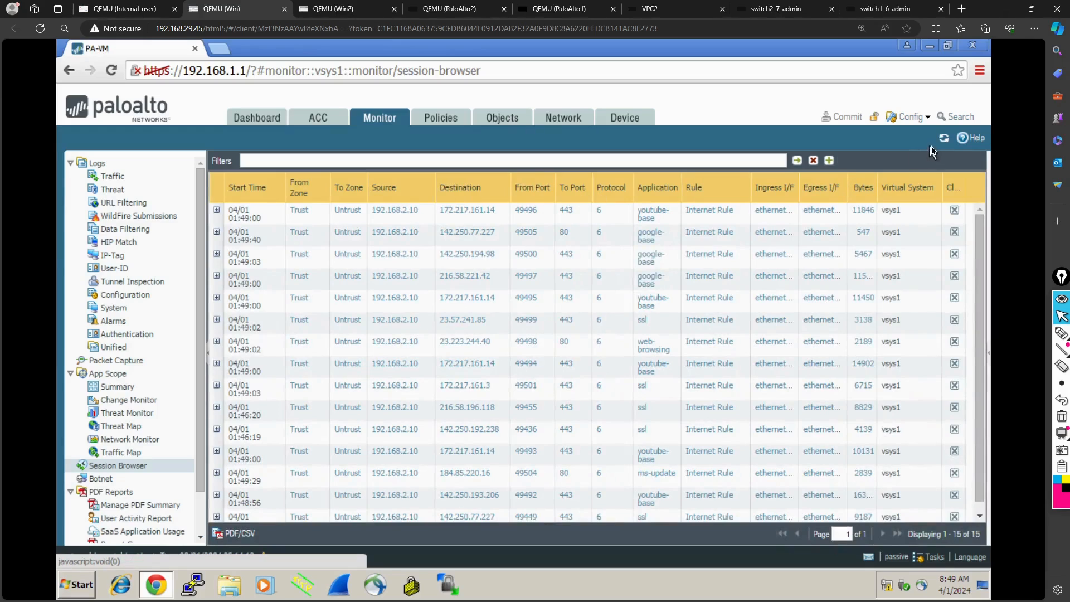
left_click(941, 142)
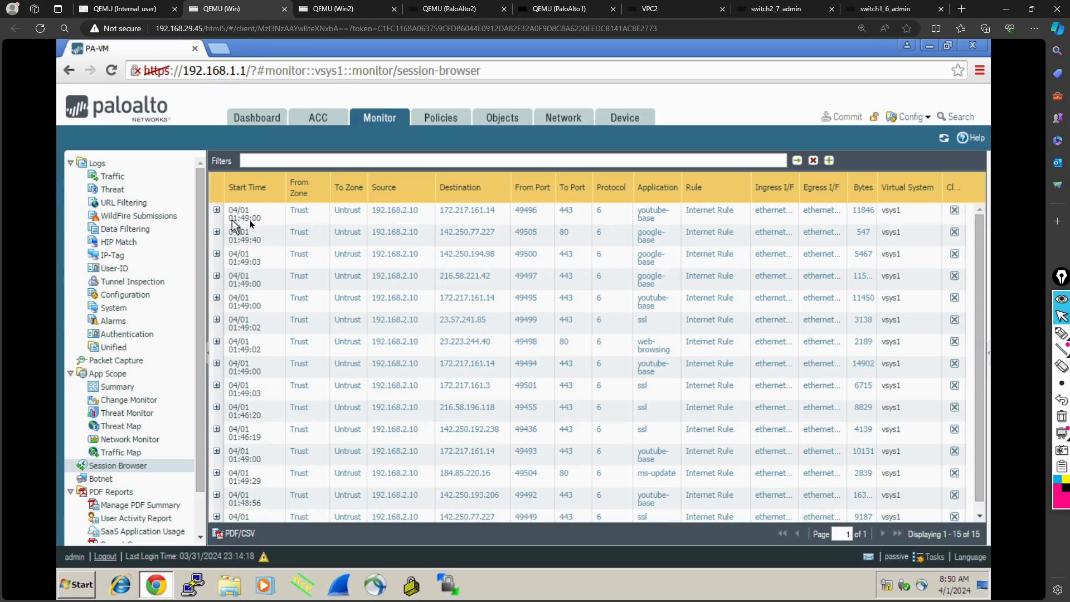
- Compare the session start times in the session browsers of 10.1.1.1 in Win2 and 192.168.1.1 in Win
left_click(352, 4)
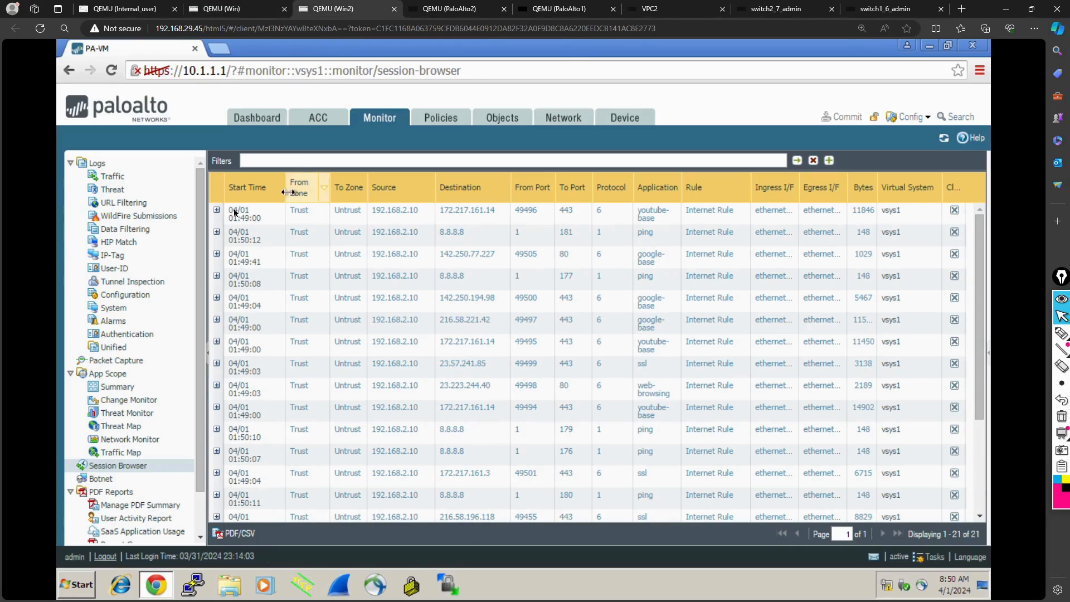
left_click(251, 10)
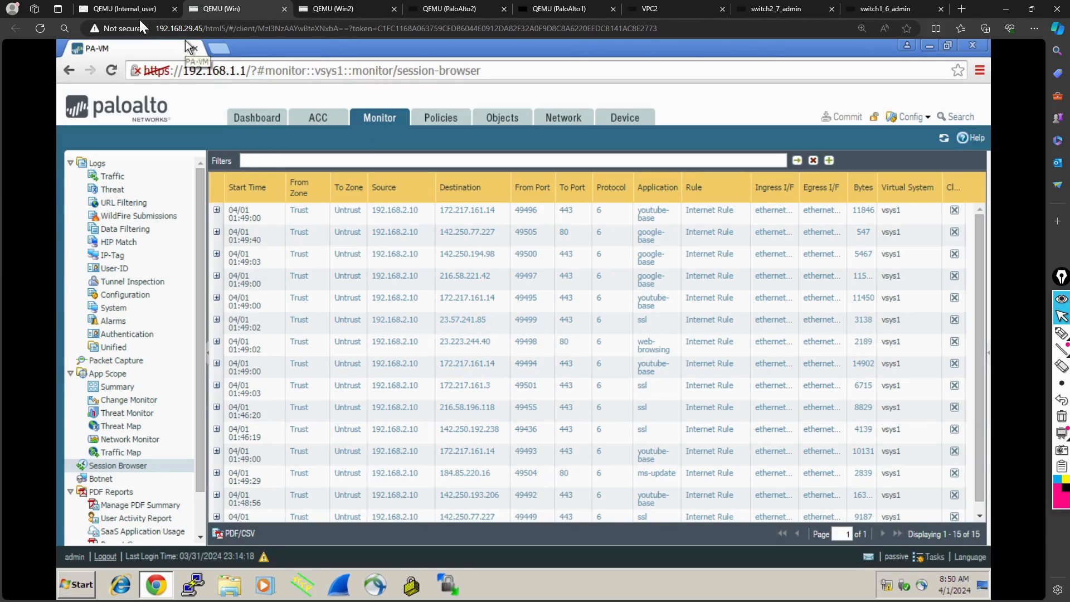
- Stop the continuous ping in the command prompt of Internal_user and rerun ping 8.8.8.8 -t
left_click(127, 8)
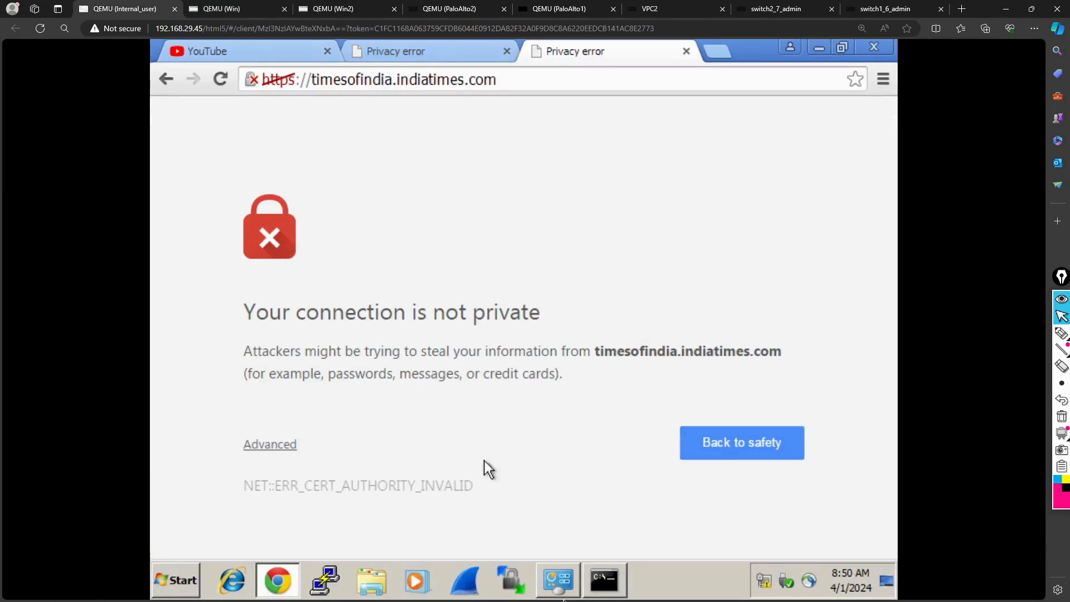
left_click(598, 593)
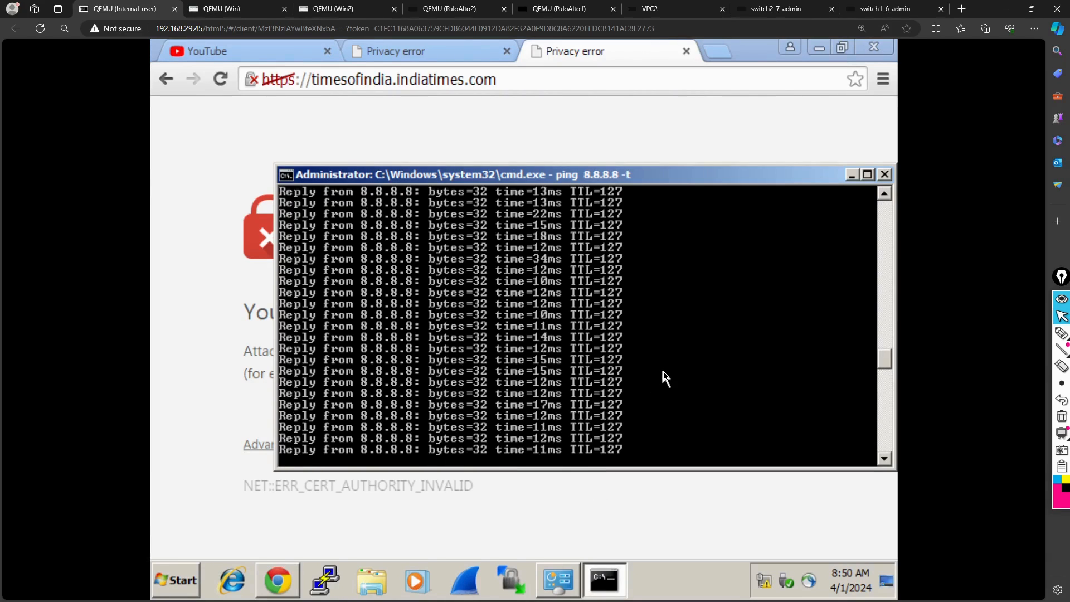
key("ctrl+c")
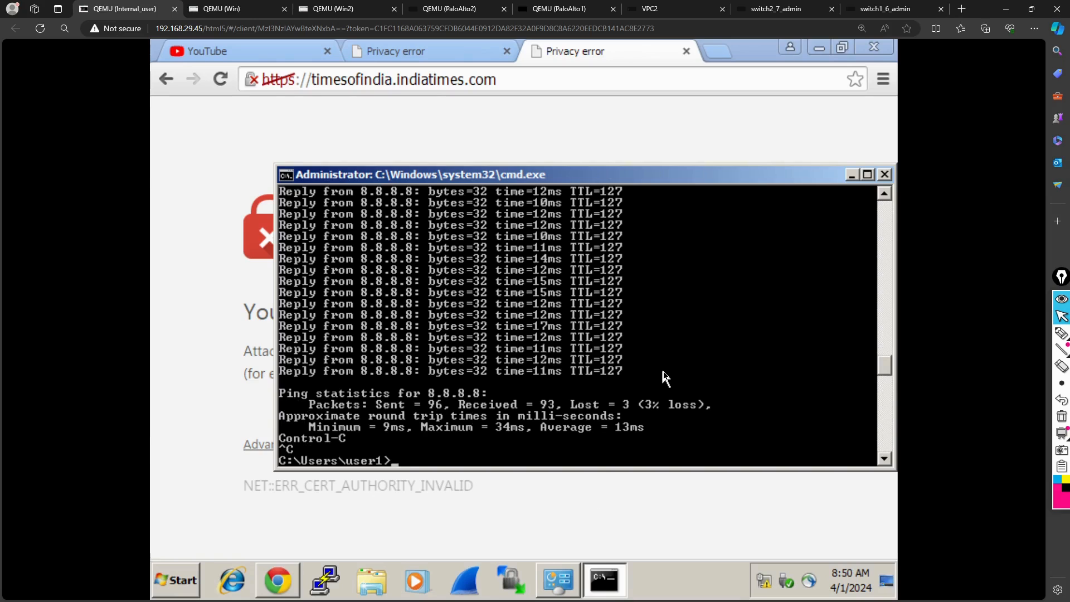
key("Return")
key("Return")
key("Return")
key("Return")
key("Return")
key("Return")
key("Return")
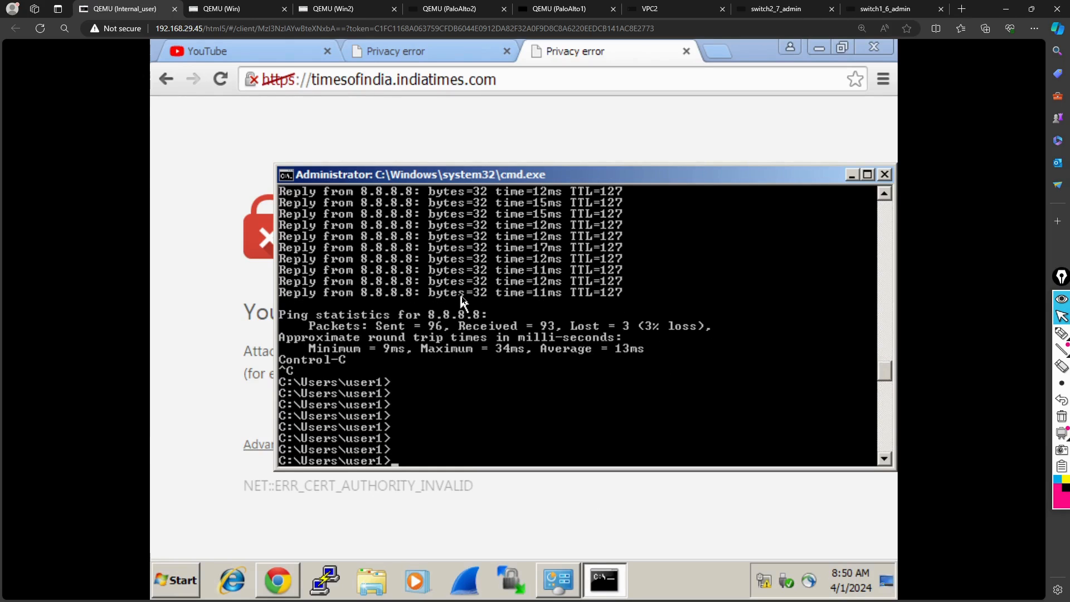
key("Up")
key("Return")
- Suspend the local device in the High Availability operational commands of 10.1.1.1 in Win2
left_click(337, 8)
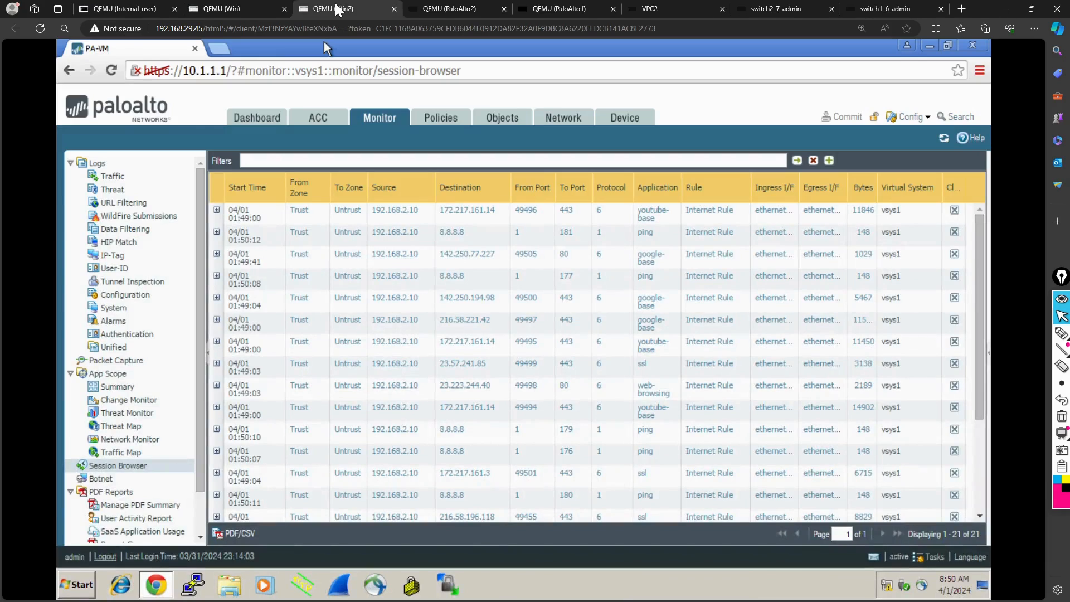
left_click(628, 123)
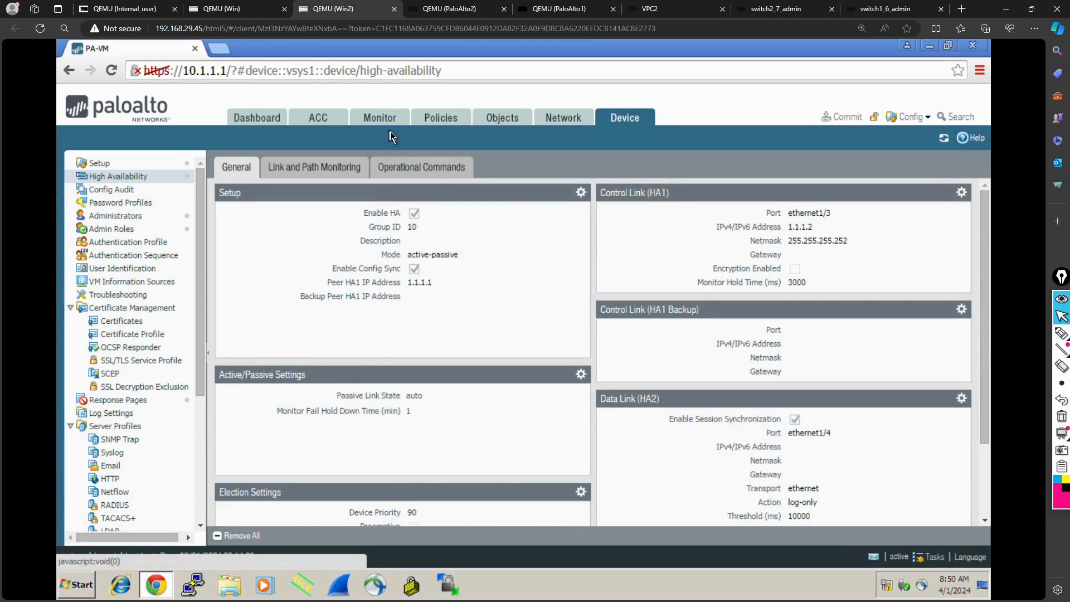
left_click(421, 181)
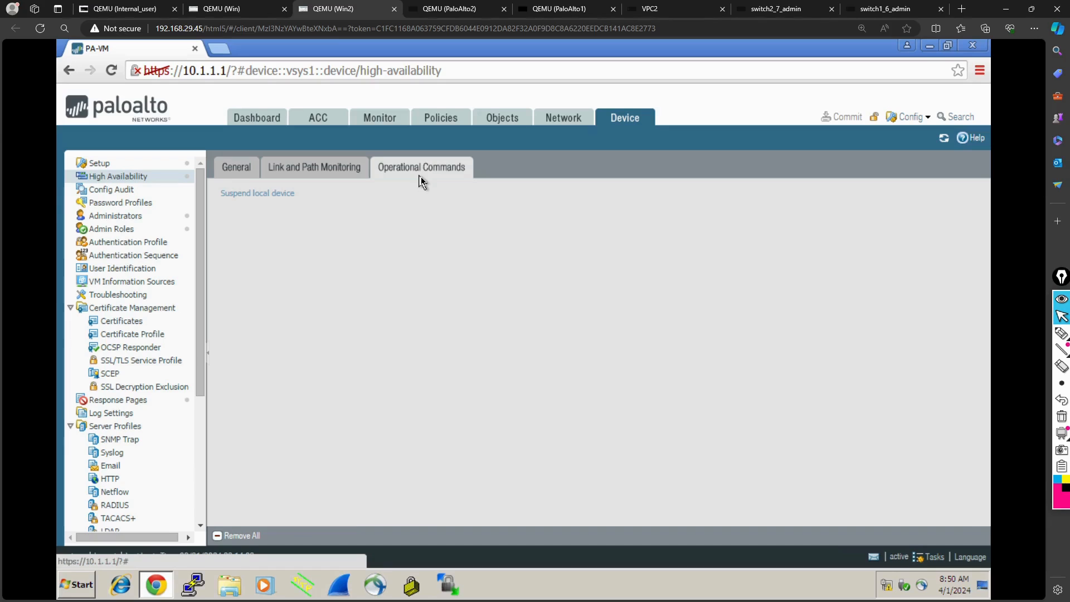
left_click(273, 195)
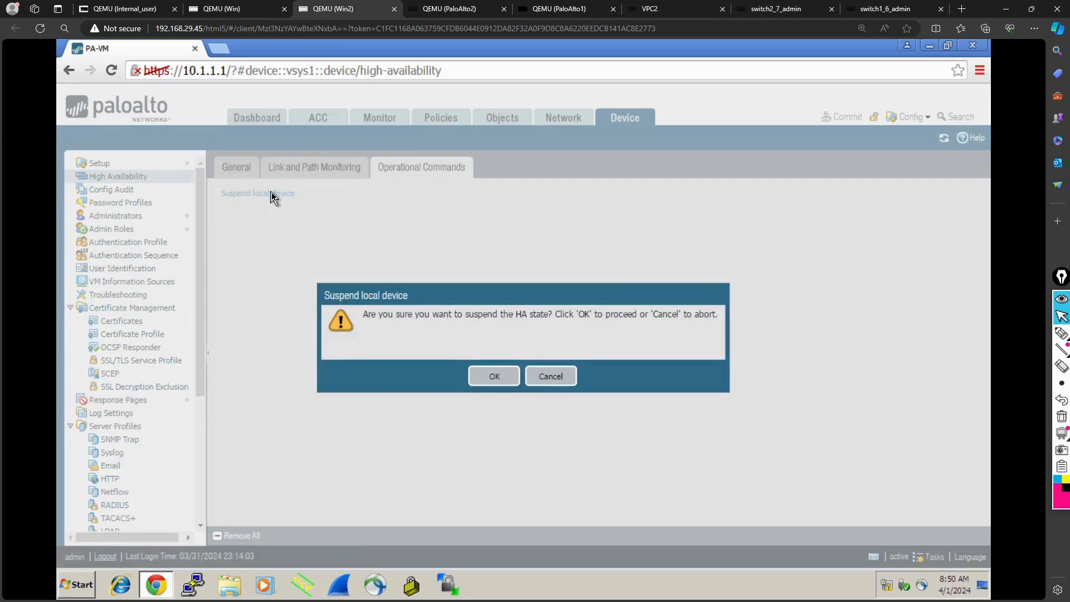
left_click(504, 377)
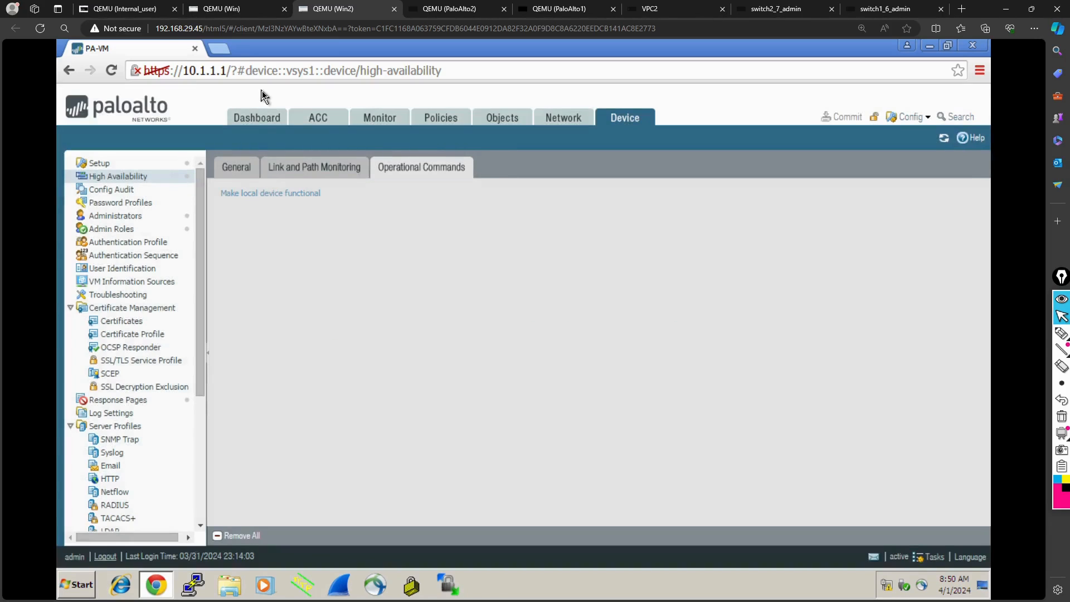
- Check the High Availability status on the dashboard of 192.168.1.1 in Win and the continuous ping on Internal_user
left_click(237, 10)
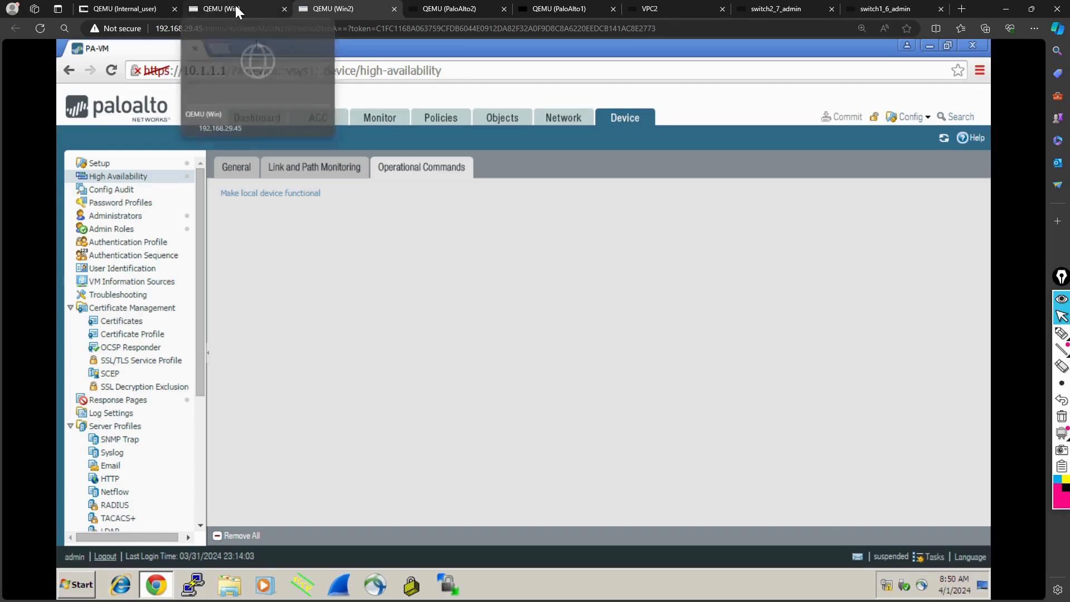
left_click(257, 118)
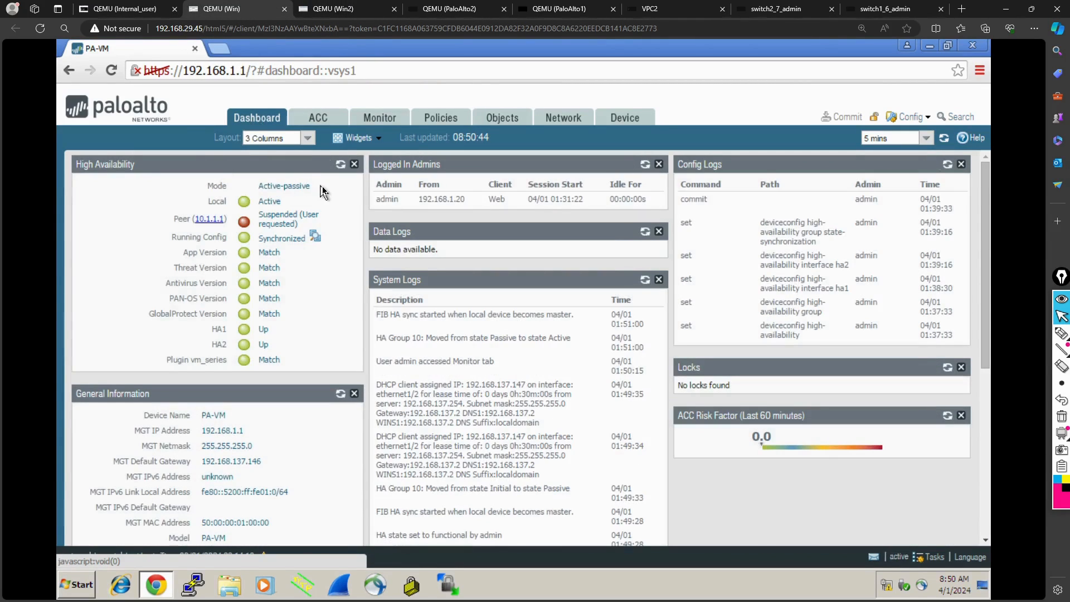
left_click(124, 10)
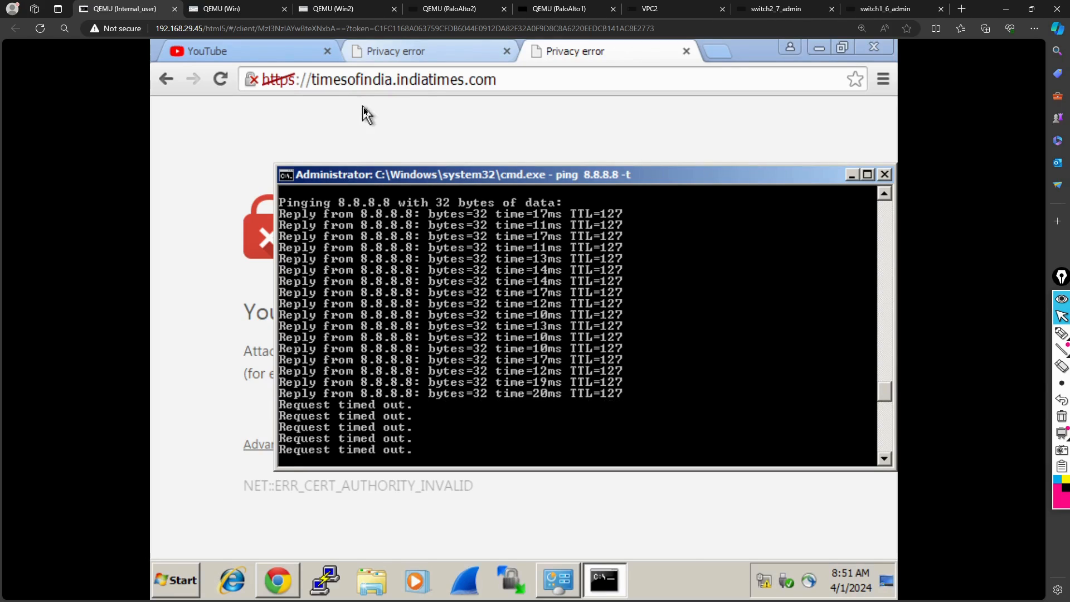
left_click(259, 51)
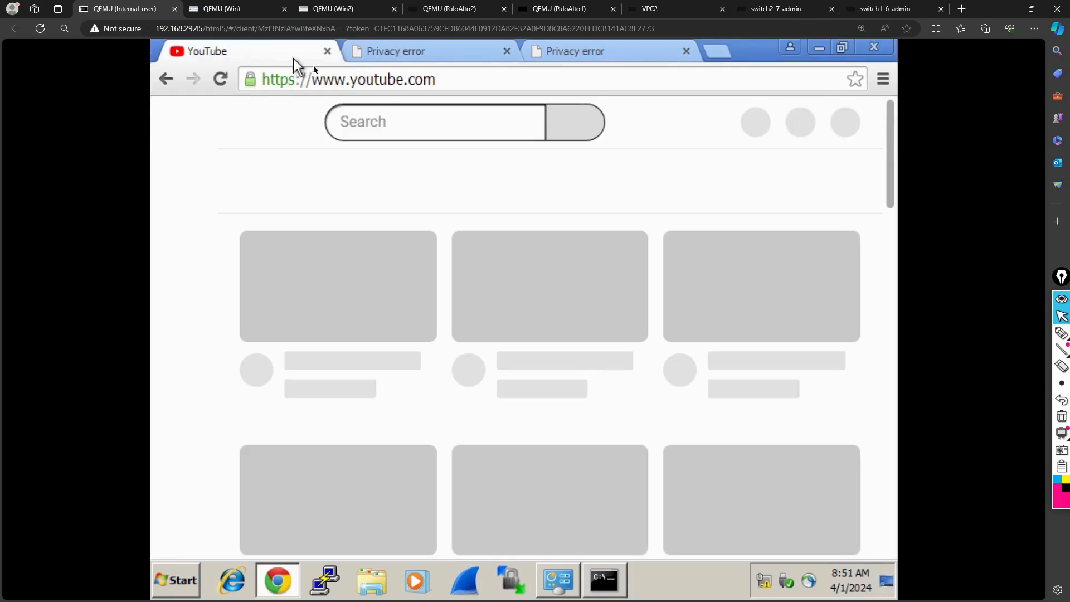
left_click(405, 85)
key("Return")
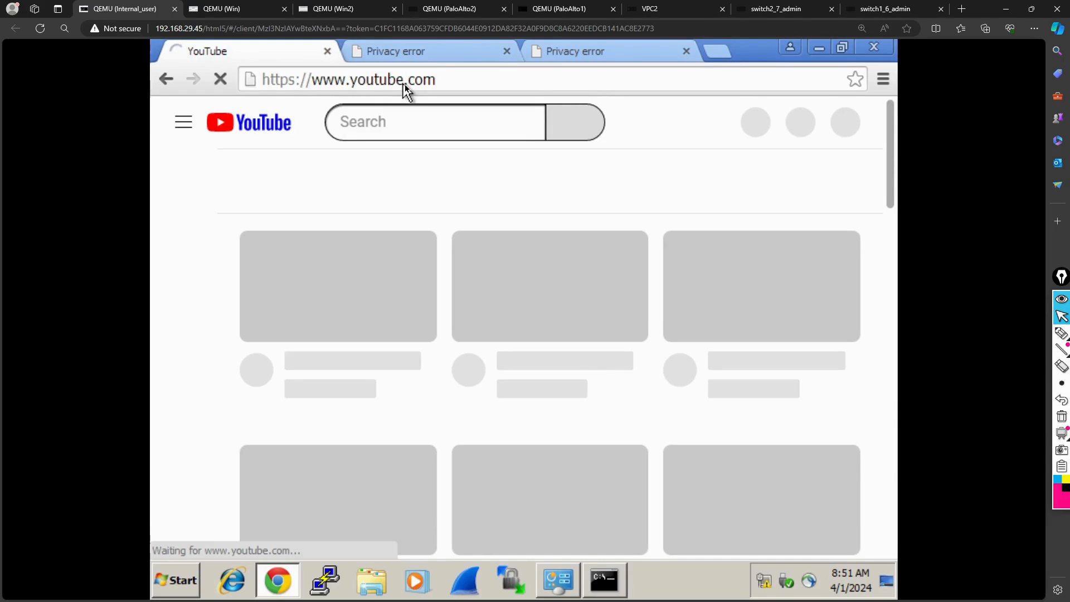